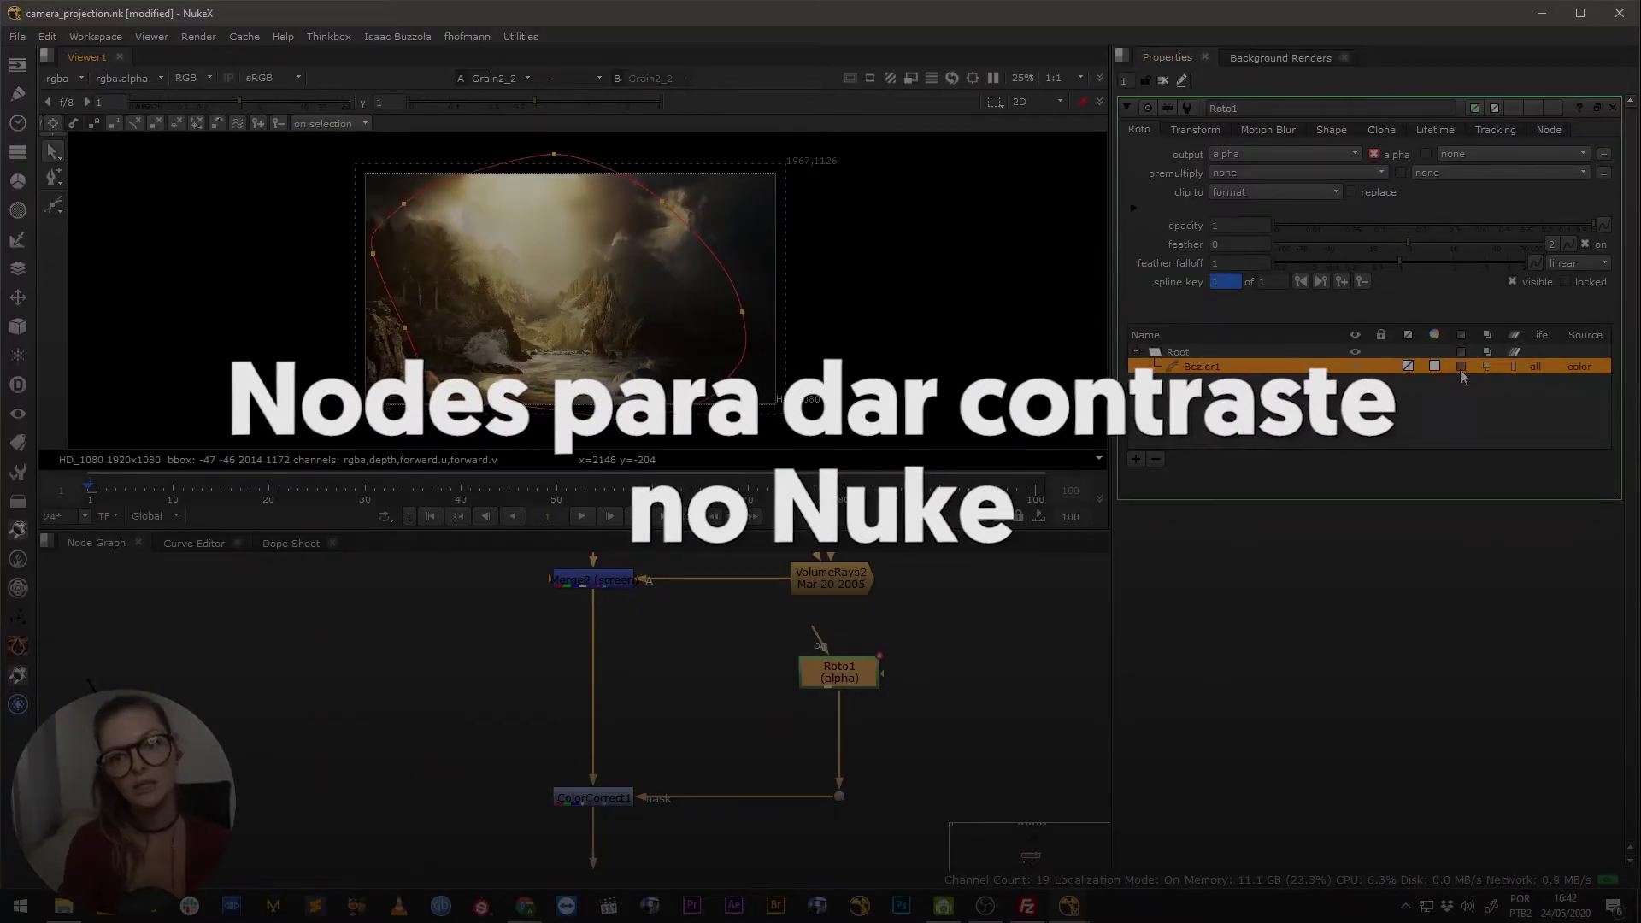
Toggle ColorCorrect3 off and back on to compare the landscape with and without it
key("b")
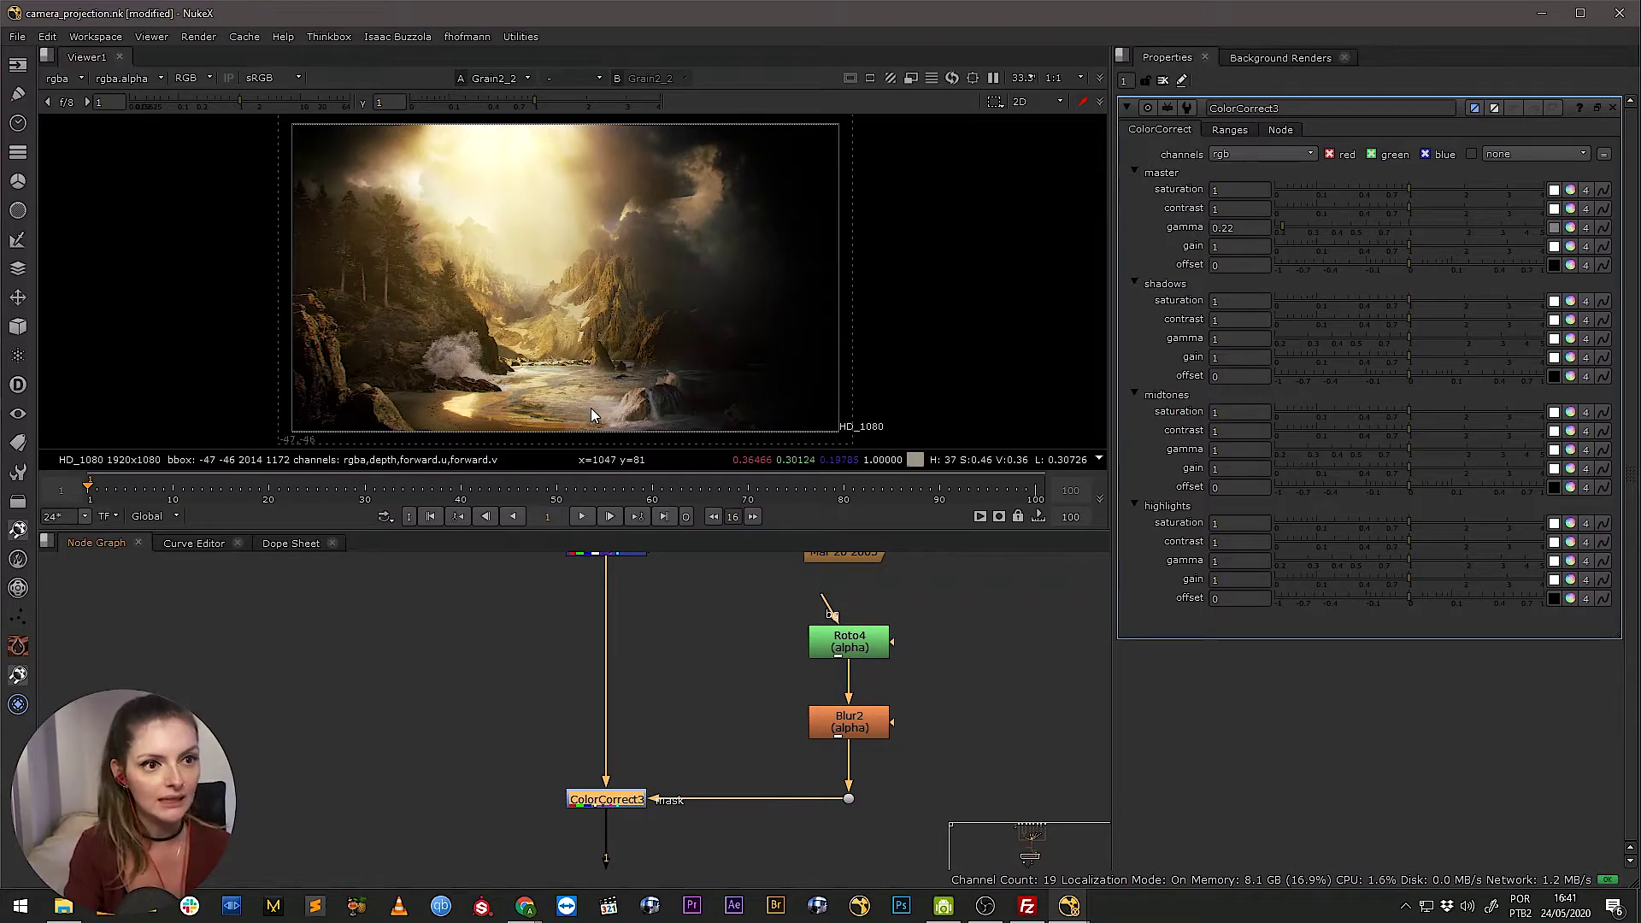
key("d")
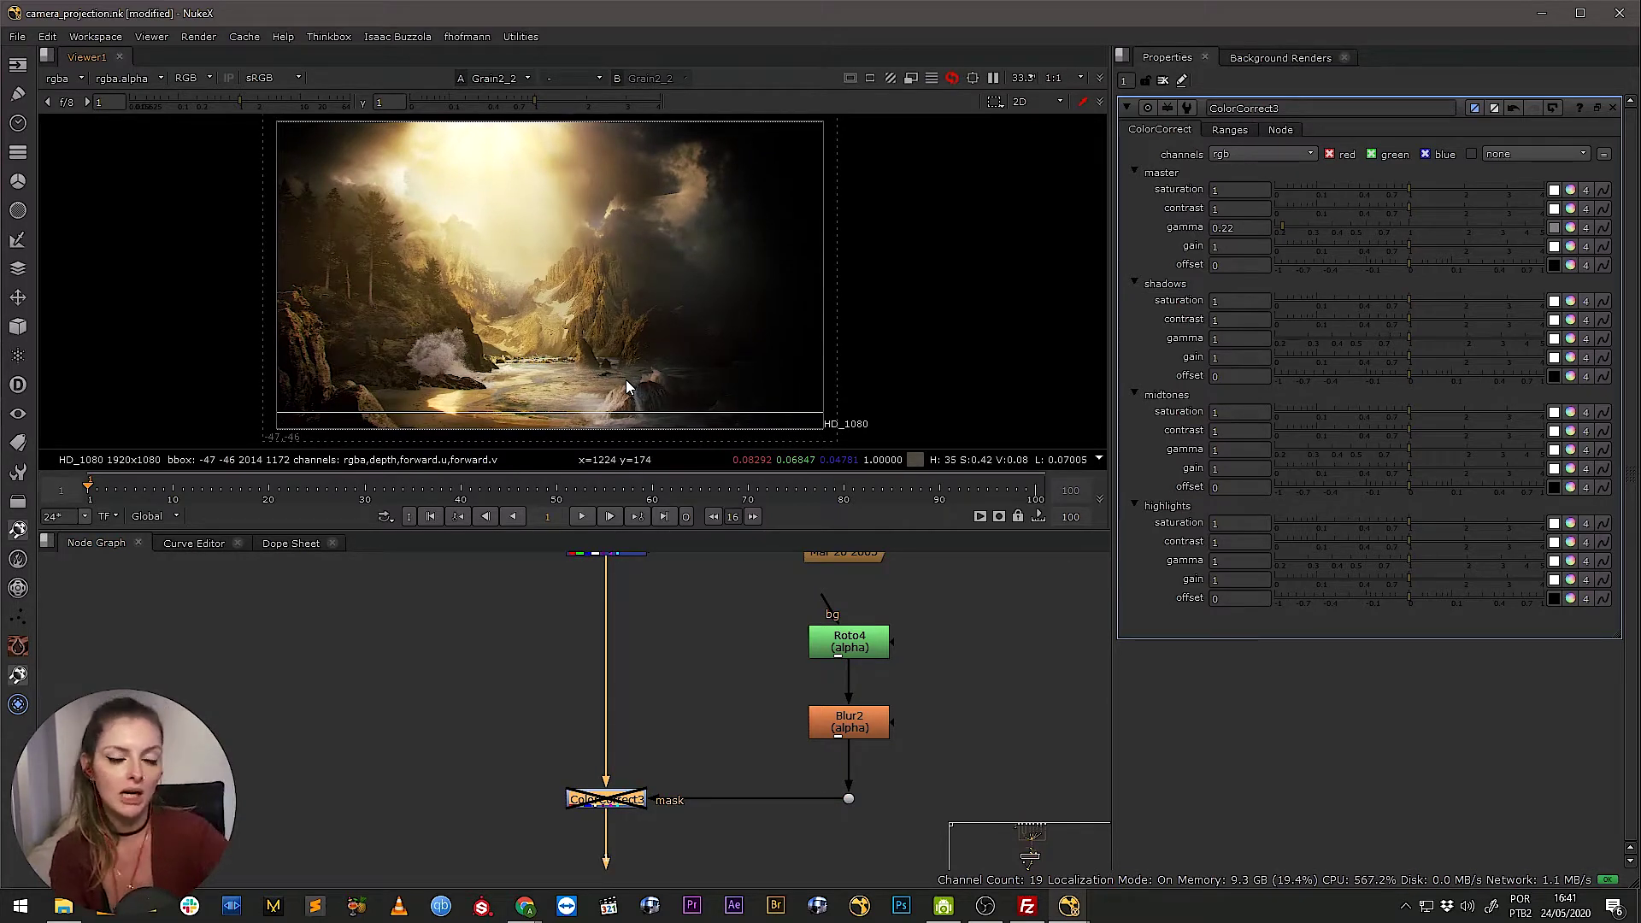
key("d")
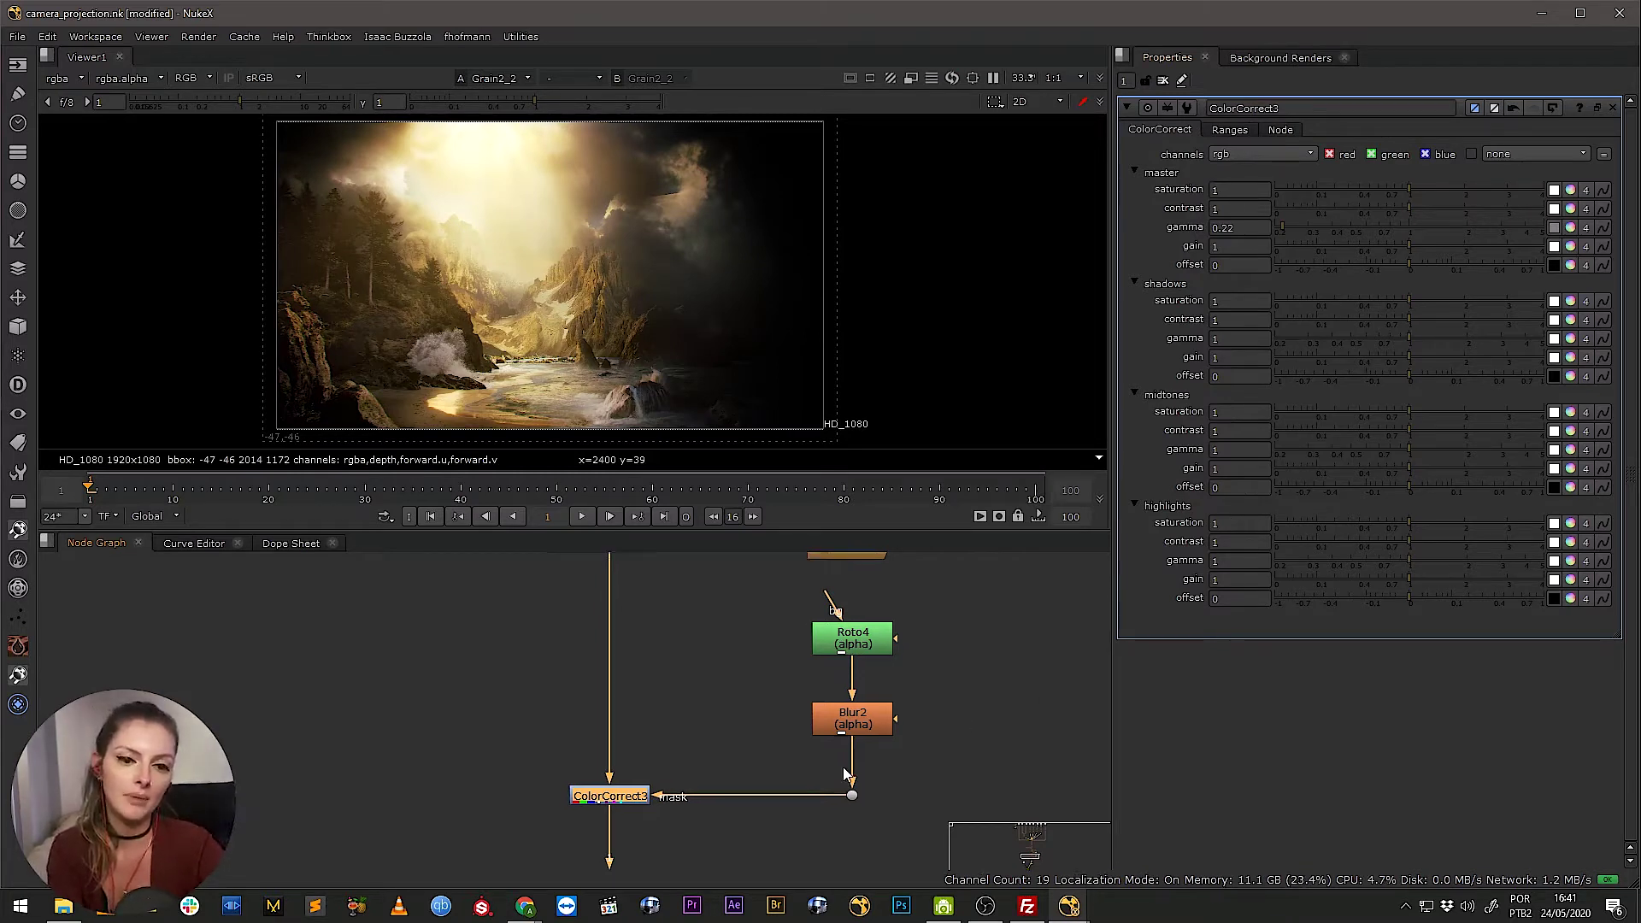
Select Roto4, Blur2 and ColorCorrect3 together, disable them, and delete them
left_click_drag(769, 881, 813, 826)
left_click(813, 826)
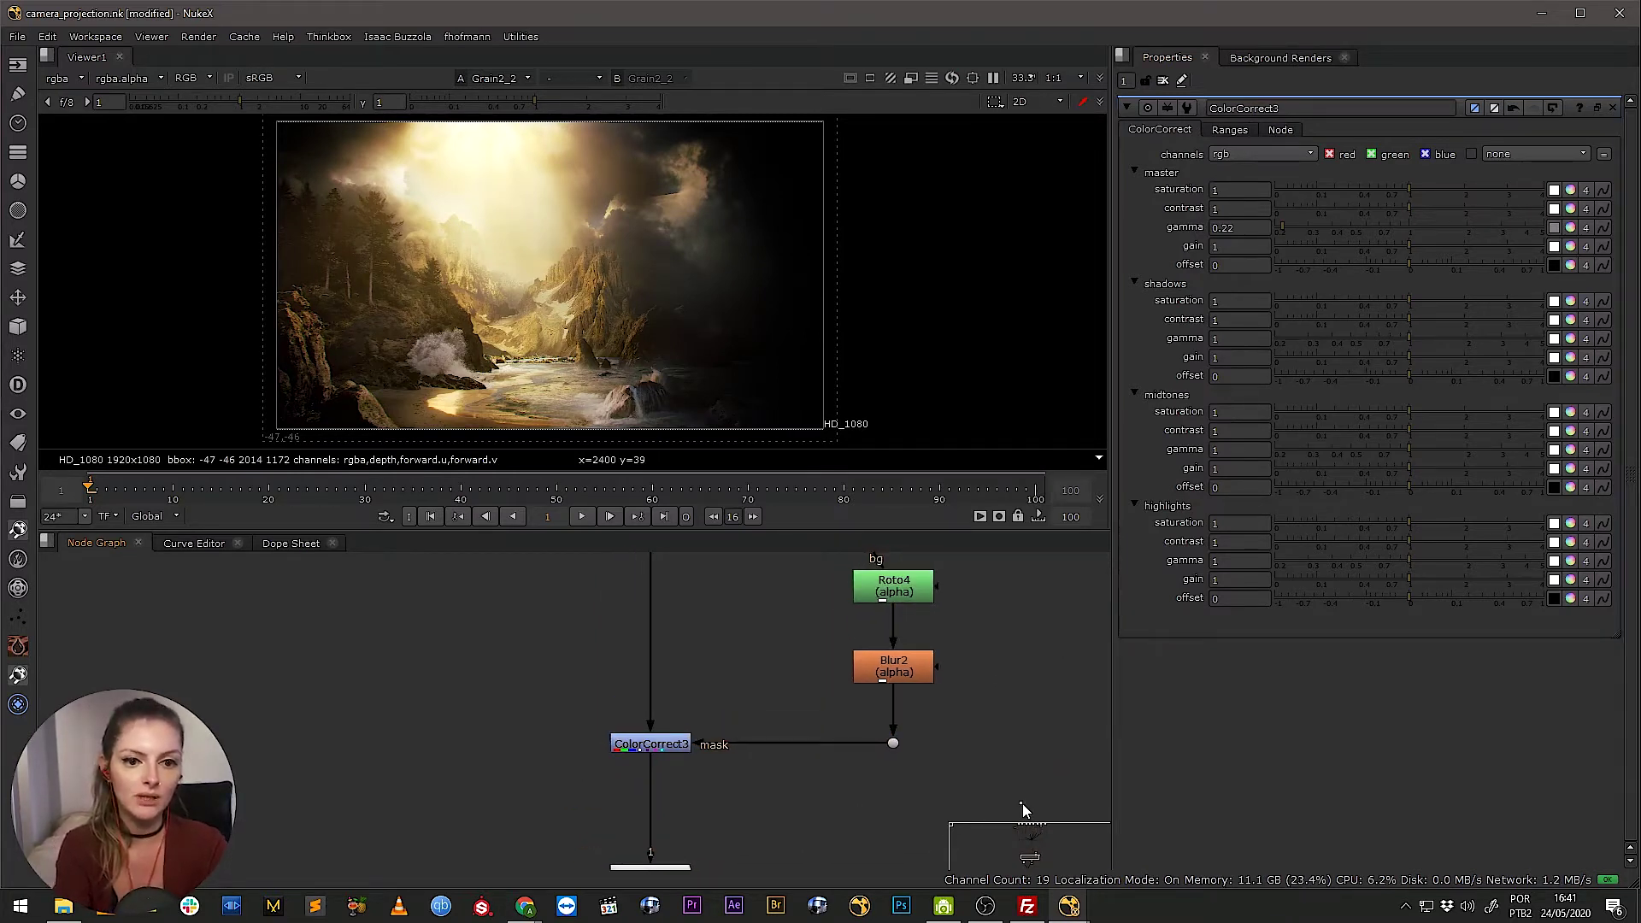
left_click_drag(1023, 804, 482, 551)
key("d")
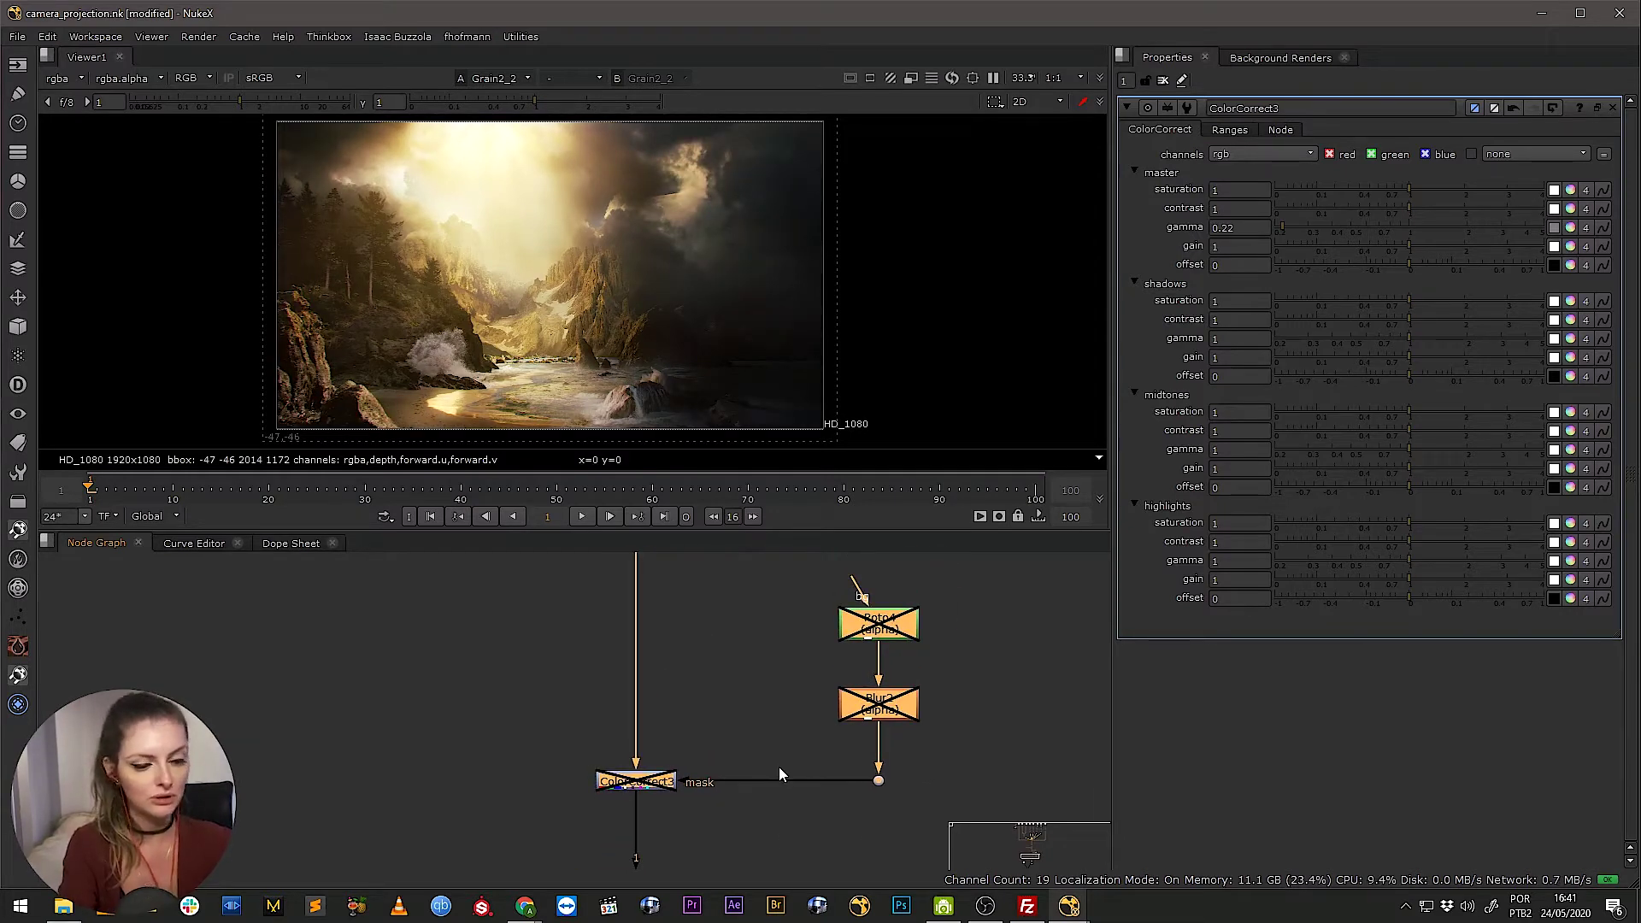
key("Delete")
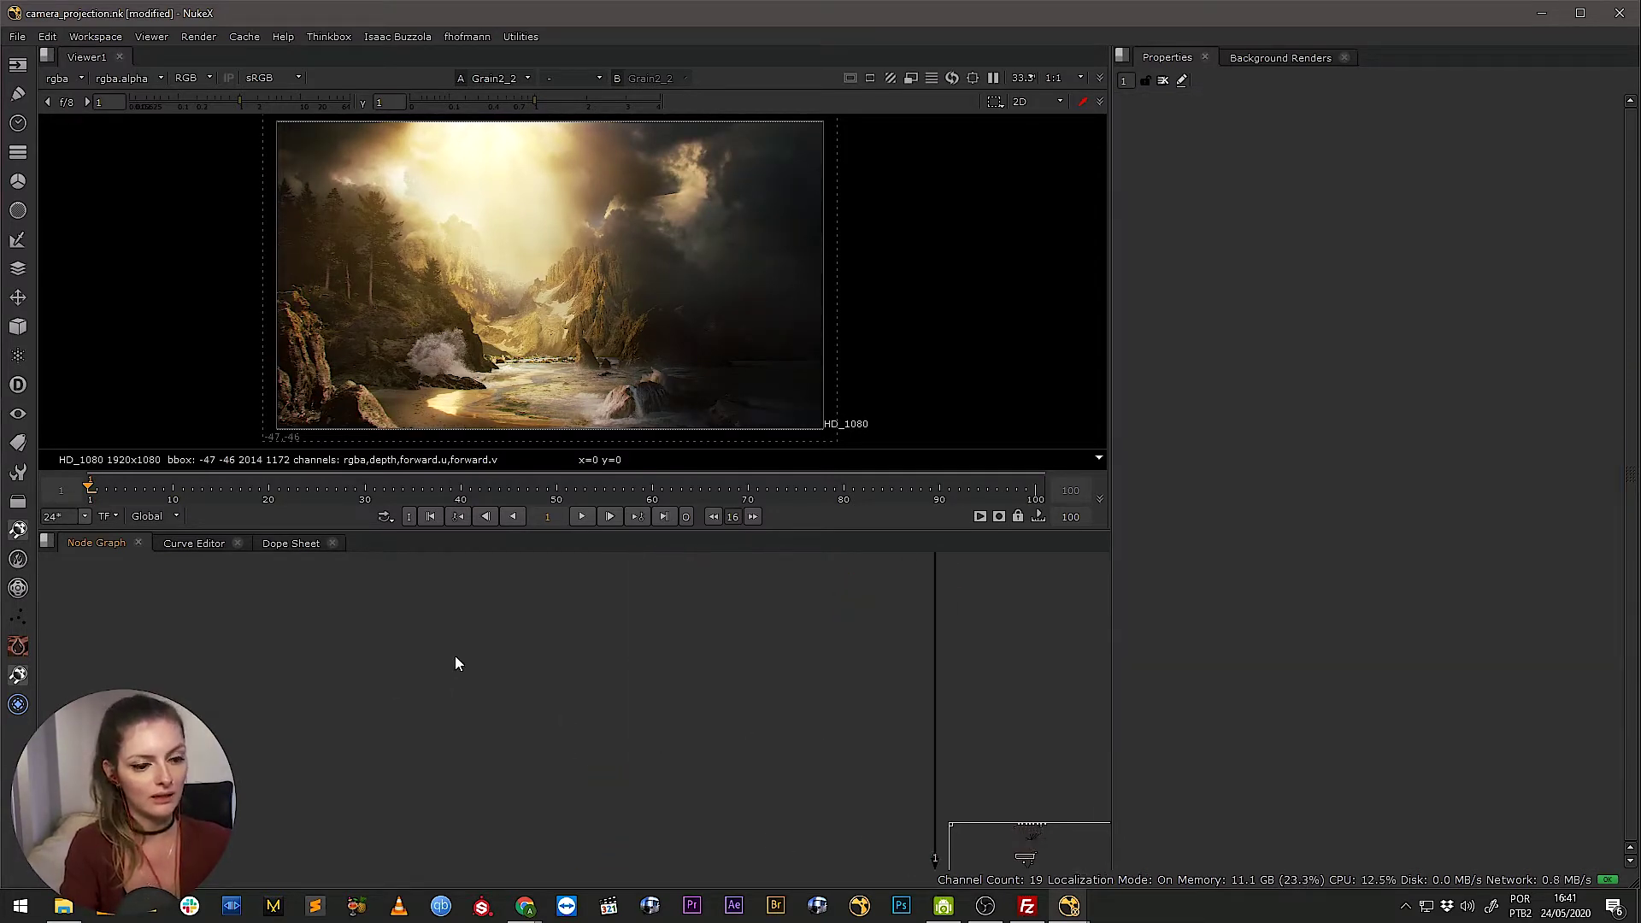
Insert a new ColorCorrect1 node into the pipe directly below Merge2
key("ctrl+z")
key("ctrl+y")
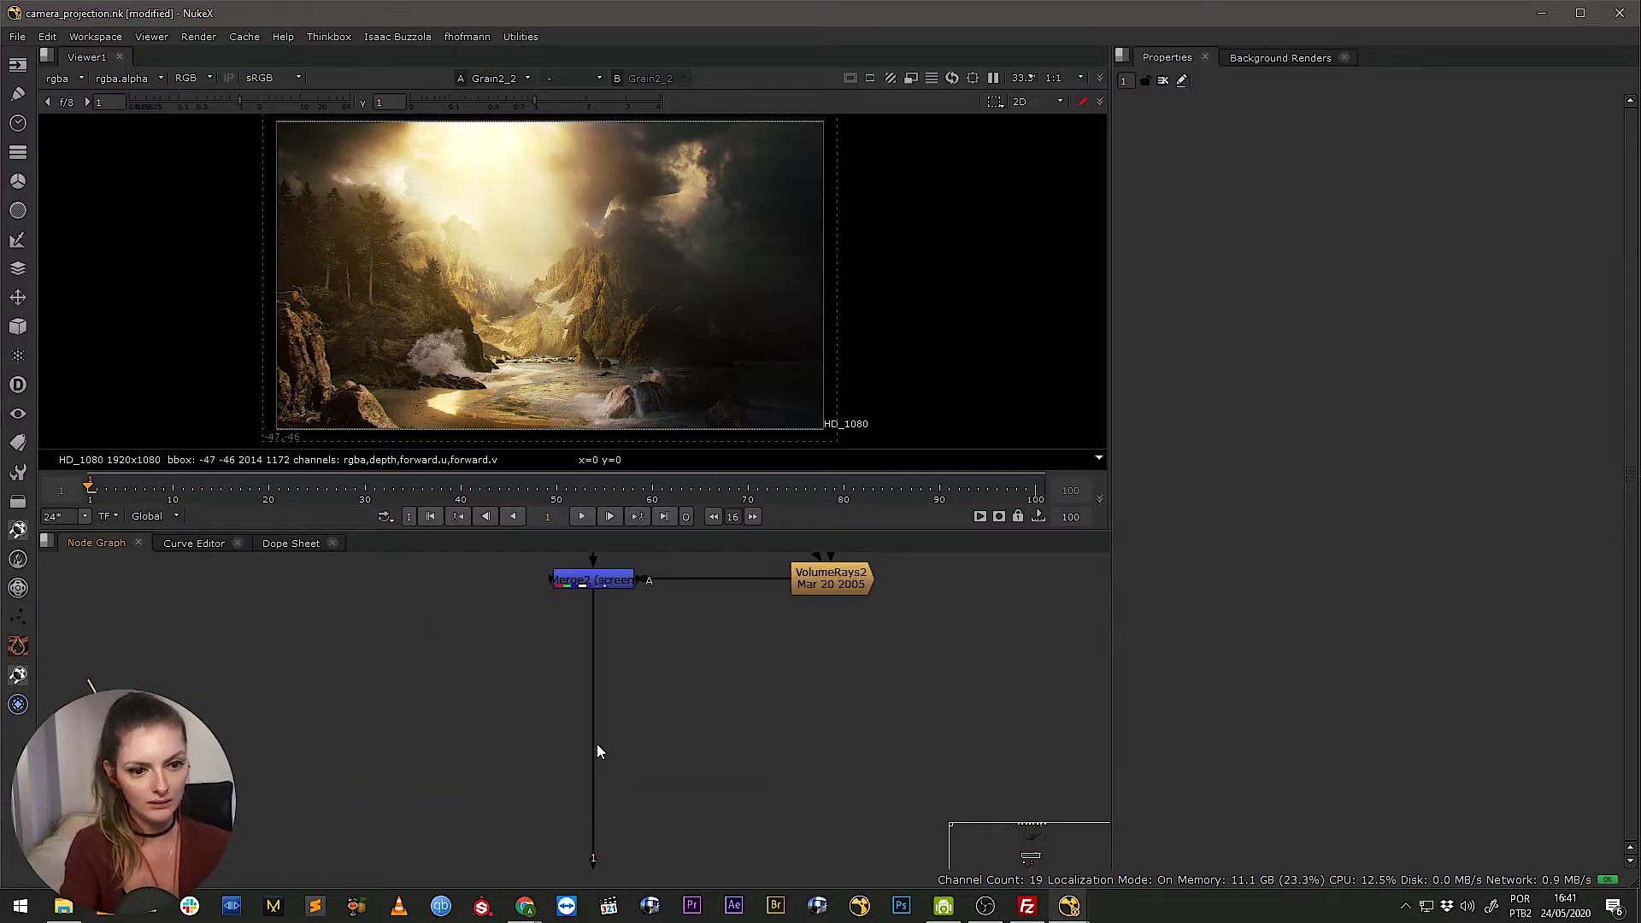
key("Tab")
type("co")
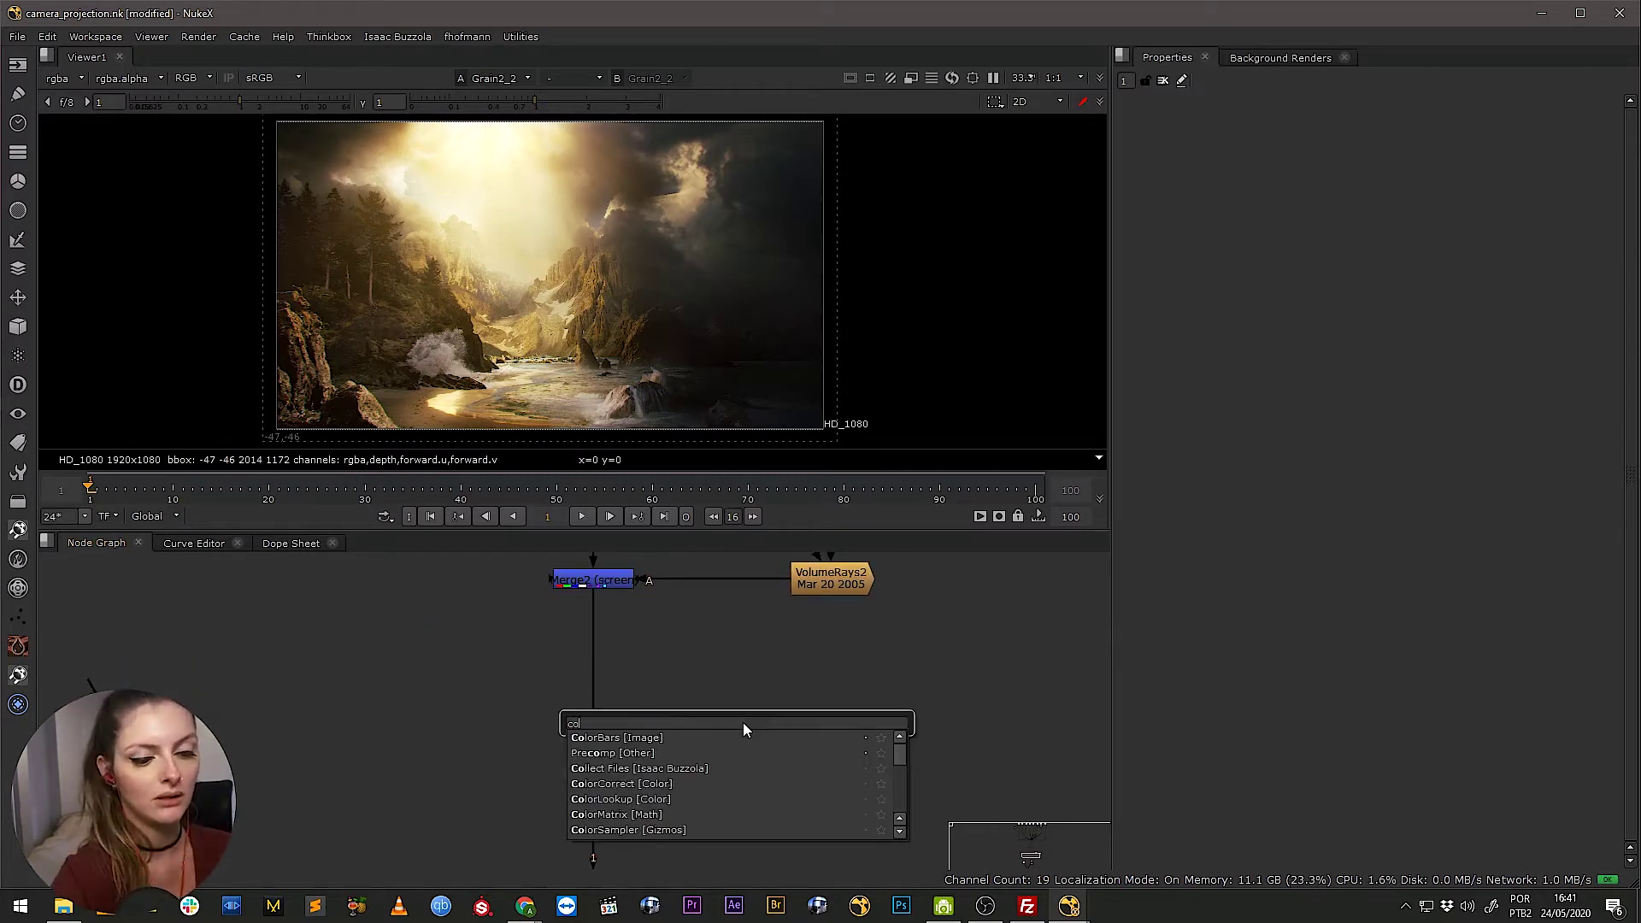
type("lorc")
key("Return")
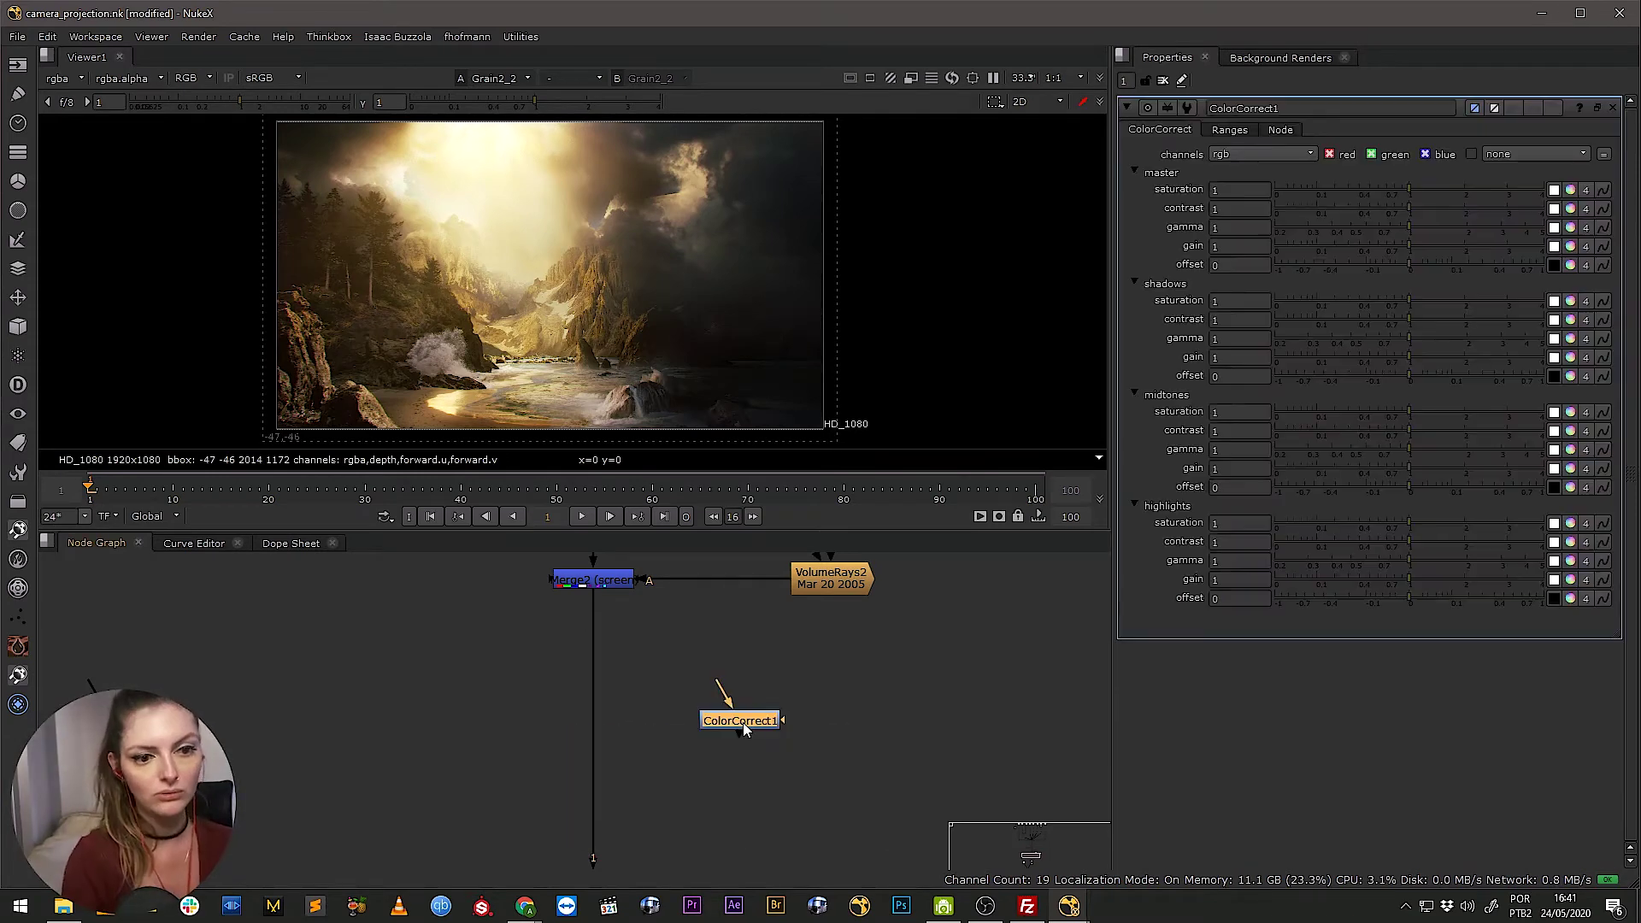
left_click_drag(741, 721, 605, 764)
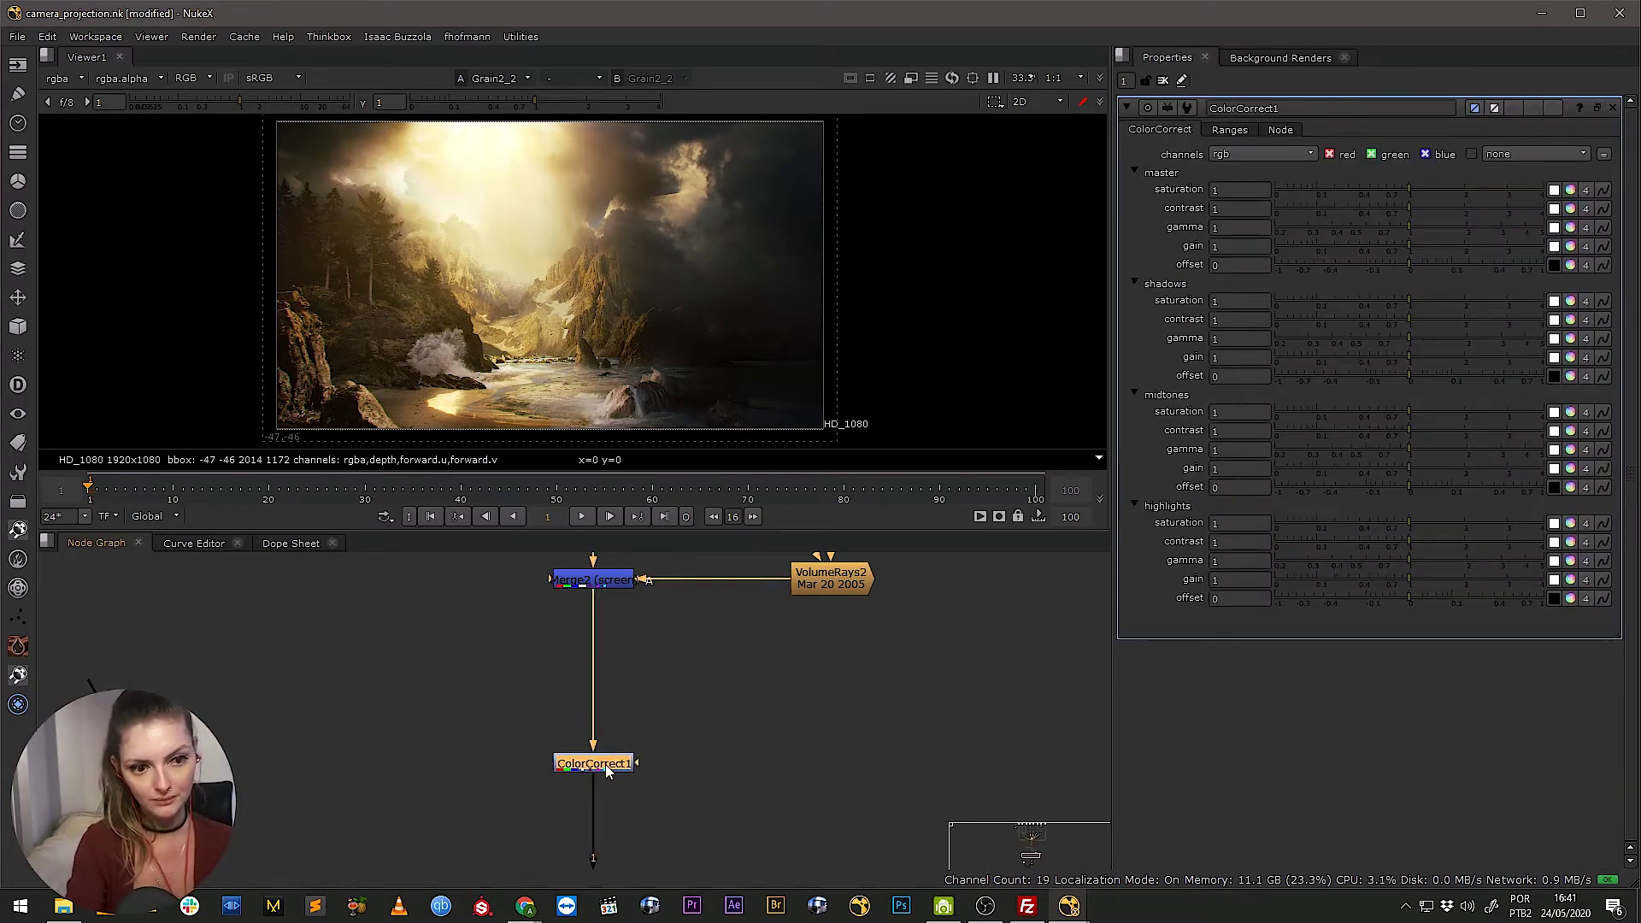
left_click(752, 740)
Create Roto1 beside it and connect it to ColorCorrect1's mask input
key("o")
mouse_move(762, 783)
left_mouse_down()
mouse_move(836, 750)
mouse_move(825, 759)
left_mouse_up()
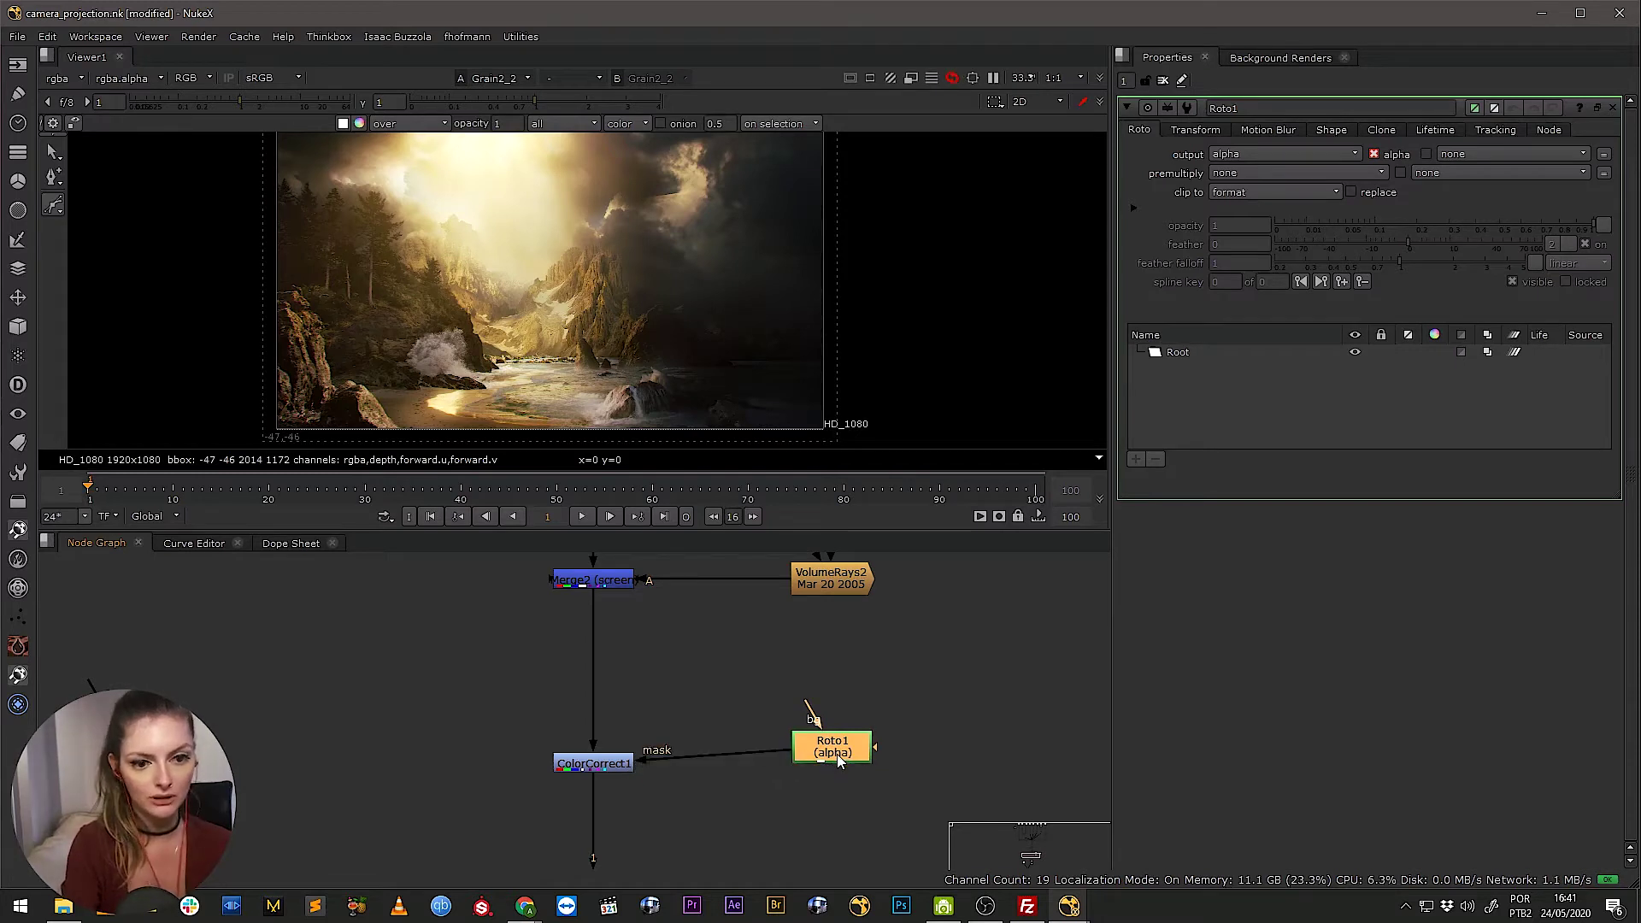
mouse_move(640, 763)
left_mouse_down()
mouse_move(846, 764)
mouse_move(833, 670)
left_mouse_up()
left_click(715, 733)
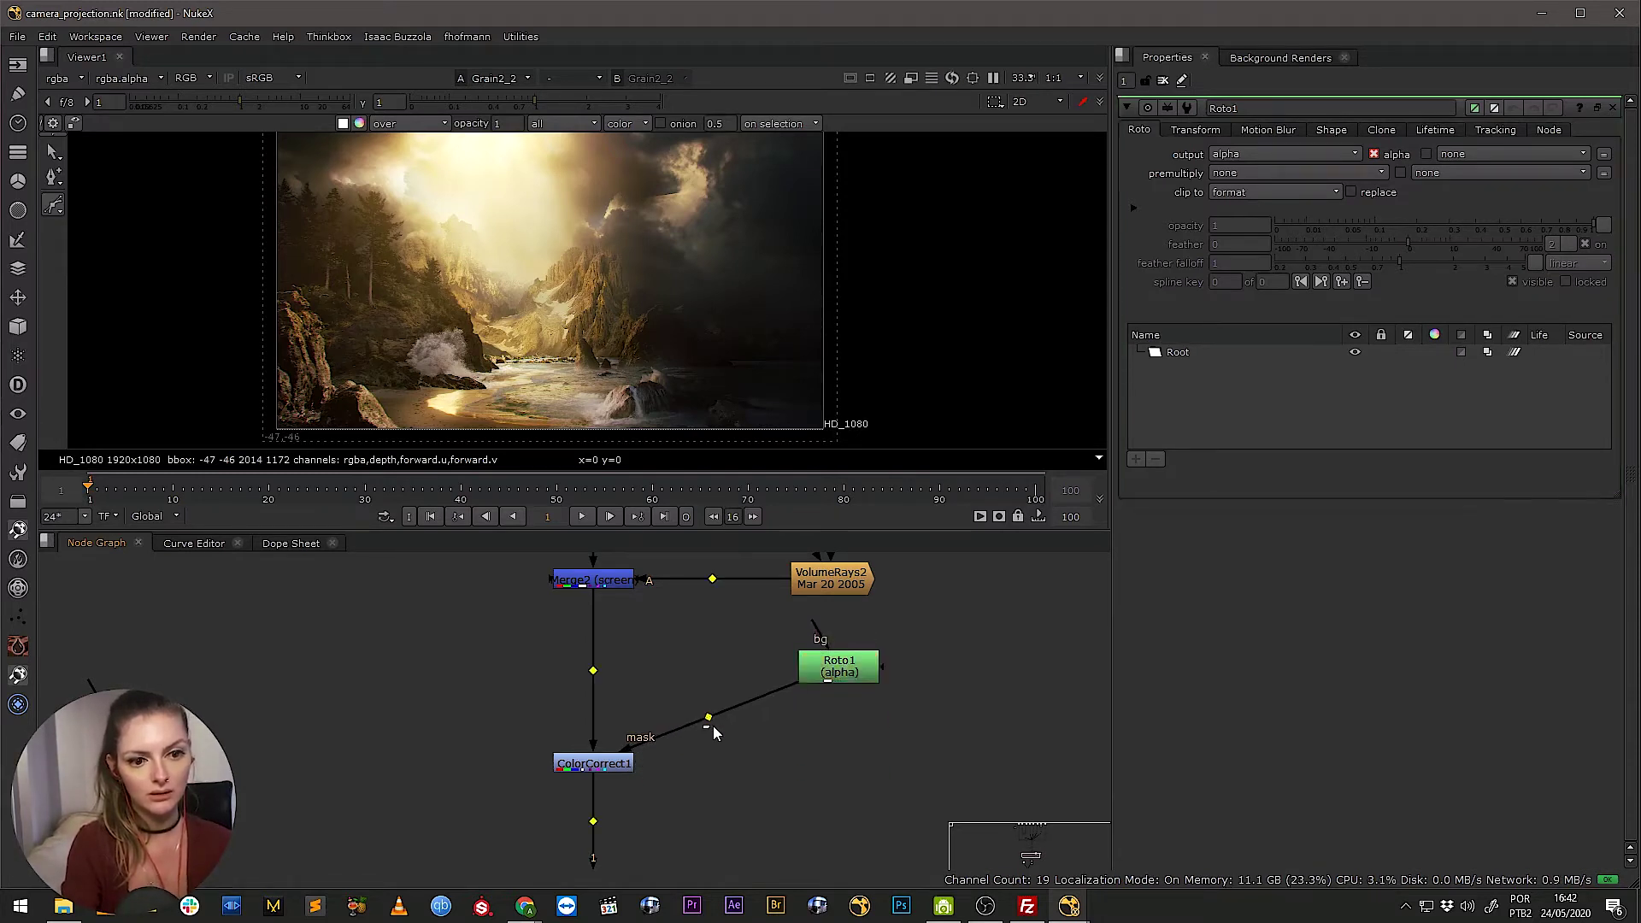
left_click_drag(826, 756, 844, 764)
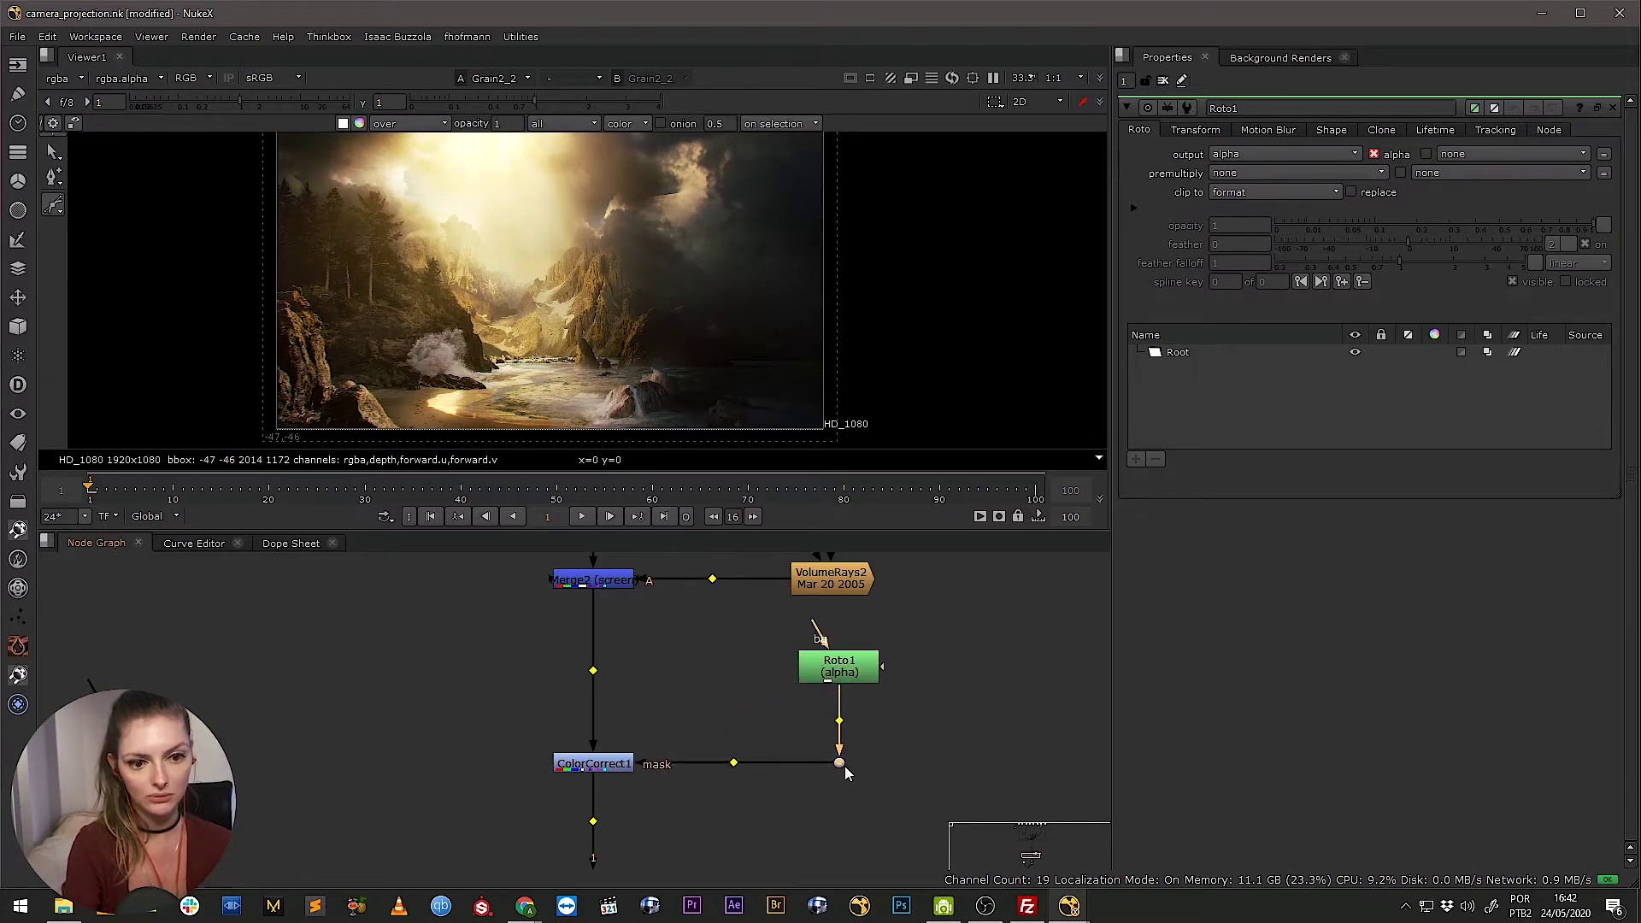
Tidy ColorCorrect1, Roto1 and the mask elbow lower in the graph, then select Roto1
left_click_drag(946, 781, 495, 627)
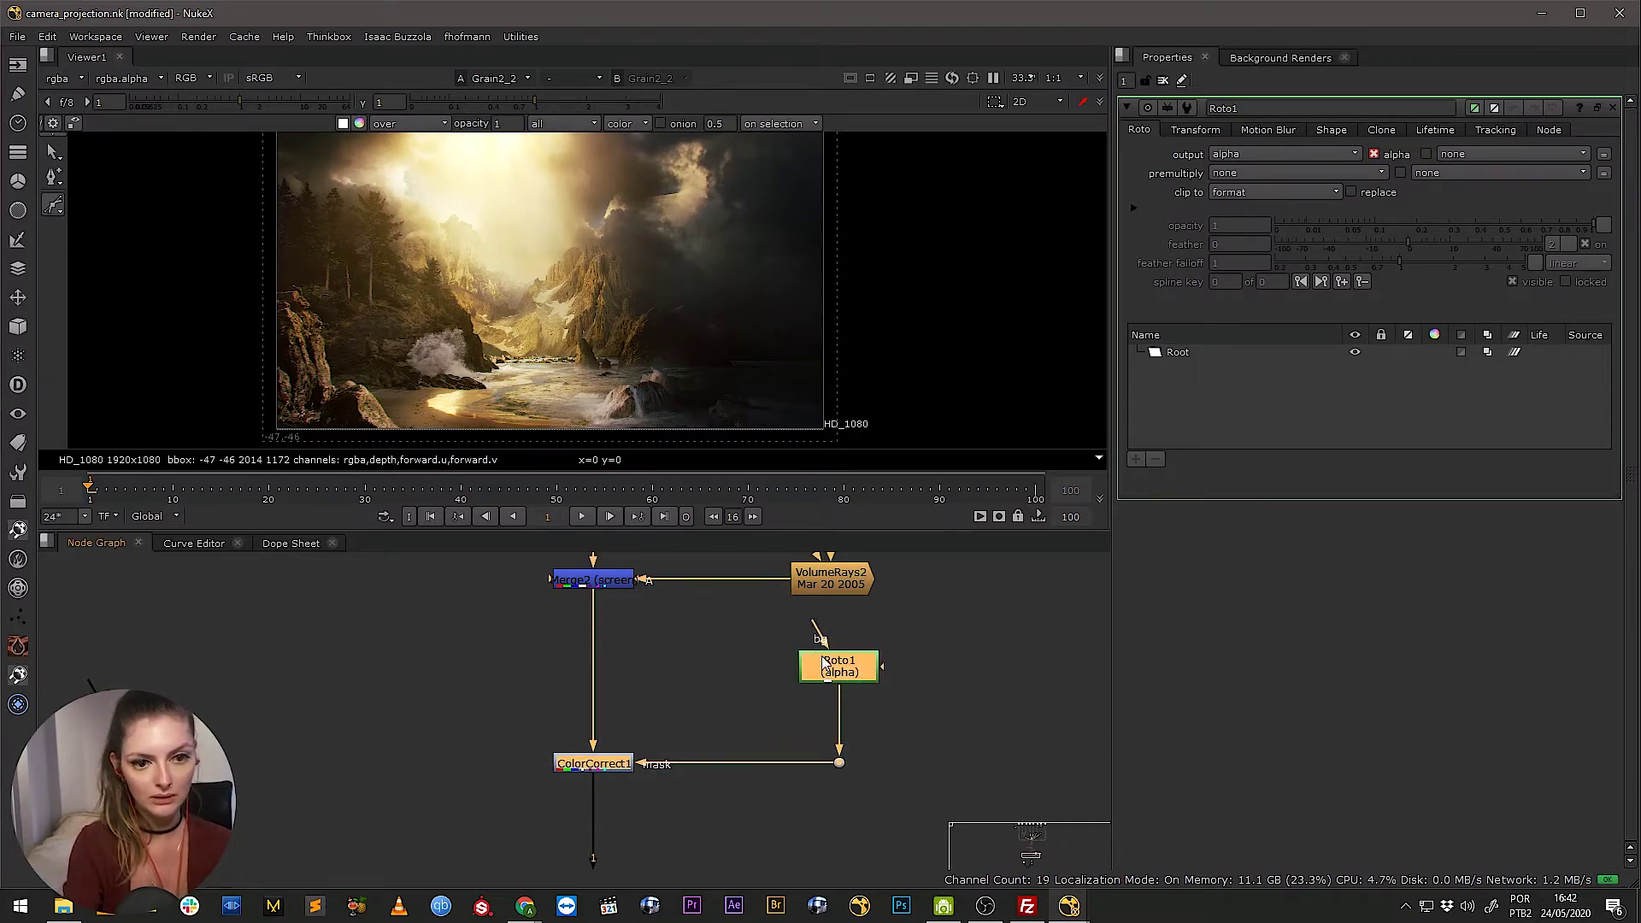
mouse_move(858, 669)
left_mouse_down()
mouse_move(858, 703)
mouse_move(852, 675)
left_mouse_up()
left_click(933, 638)
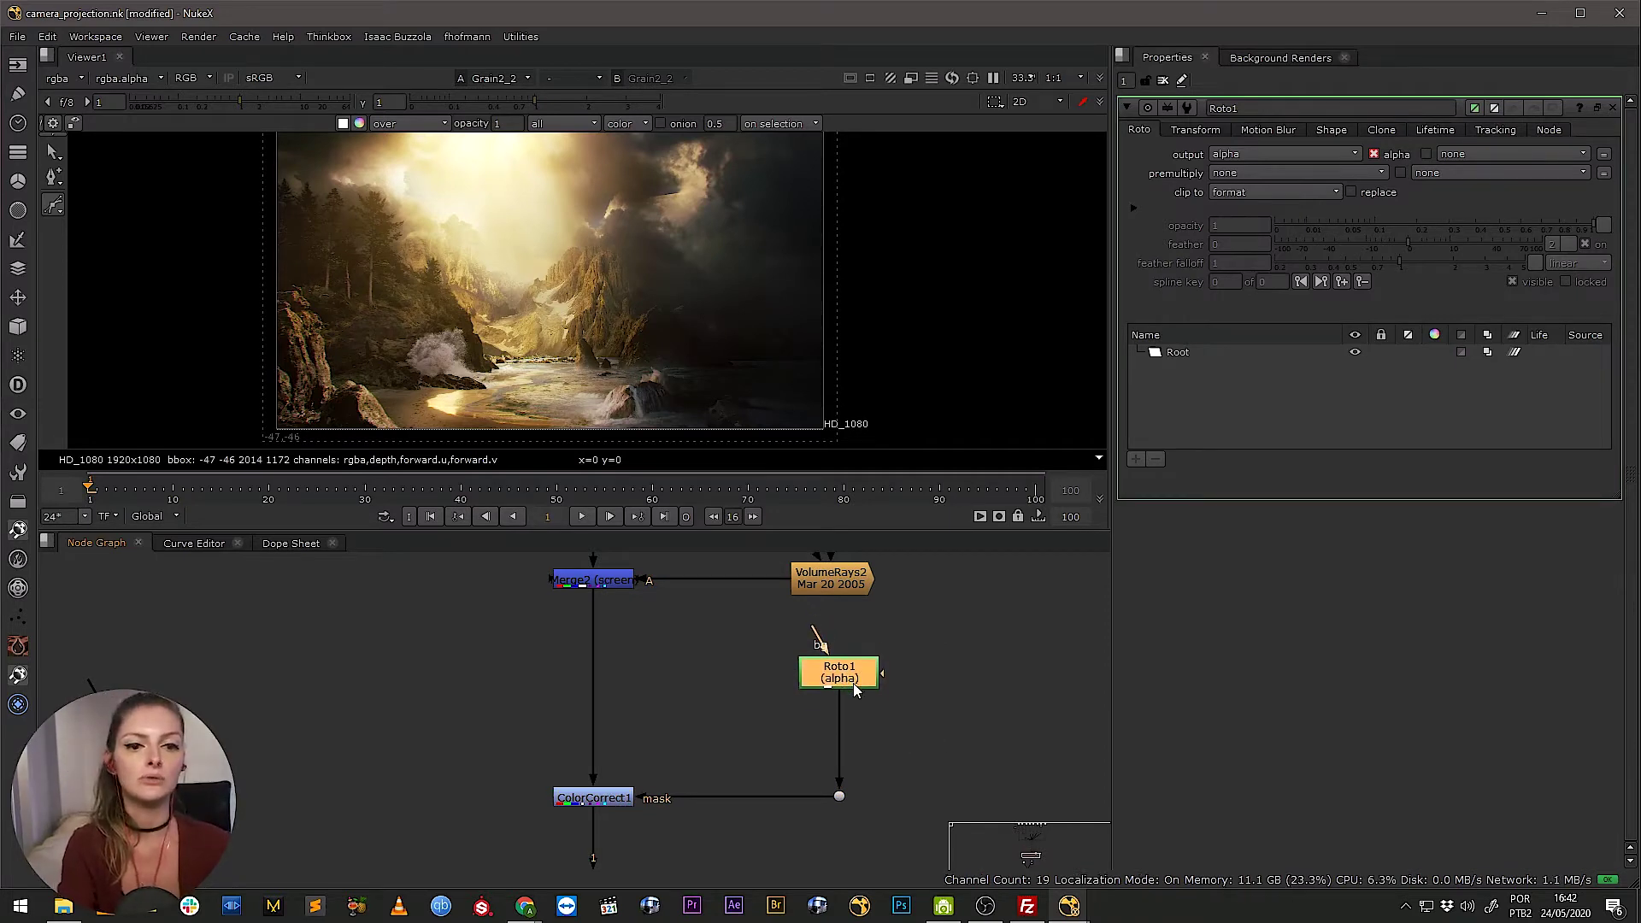
left_click(885, 742)
left_click(851, 688)
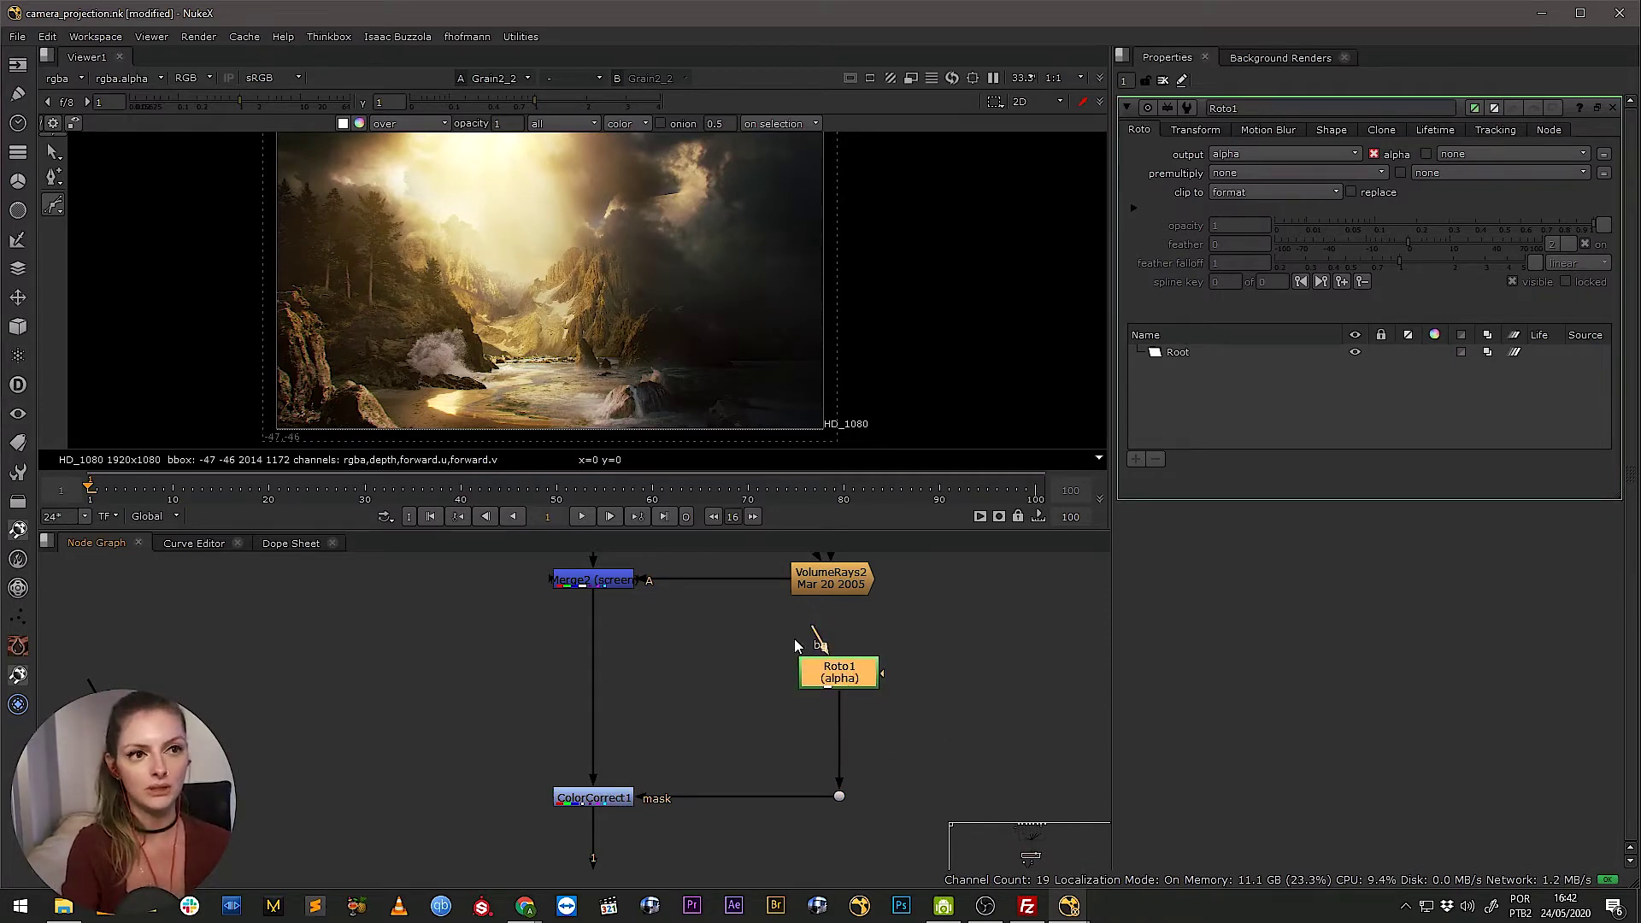
scroll(579, 346, "down", 1)
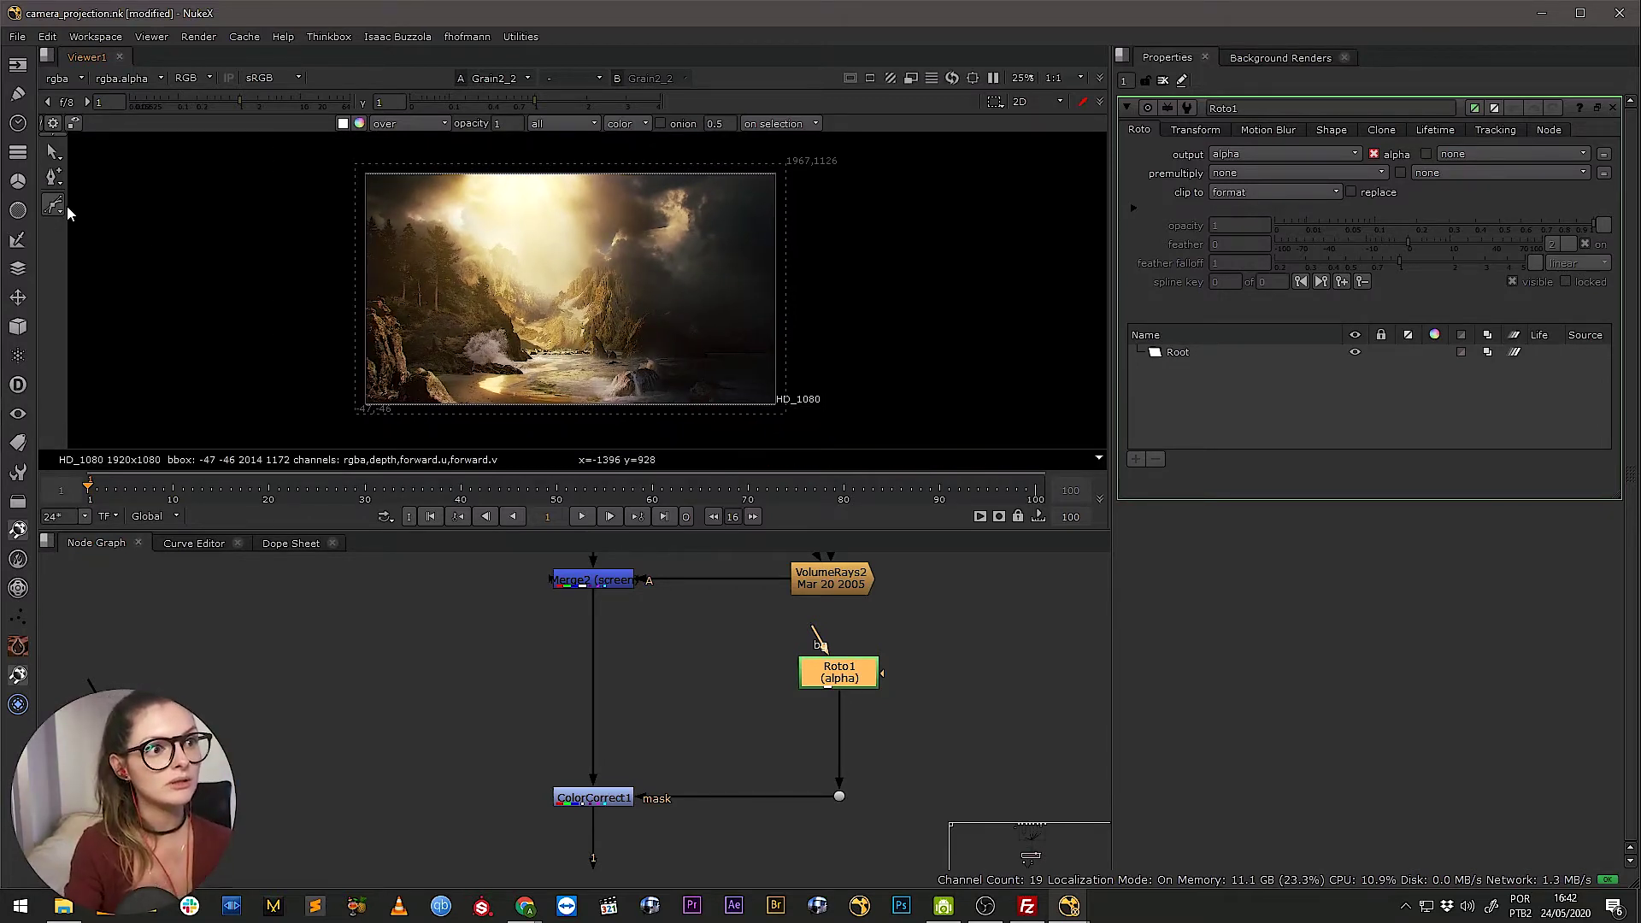
Draw Bezier1 in Roto1 as a closed seven-point oval over the landscape, then show ColorCorrect1's properties
left_click_drag(58, 207, 82, 203)
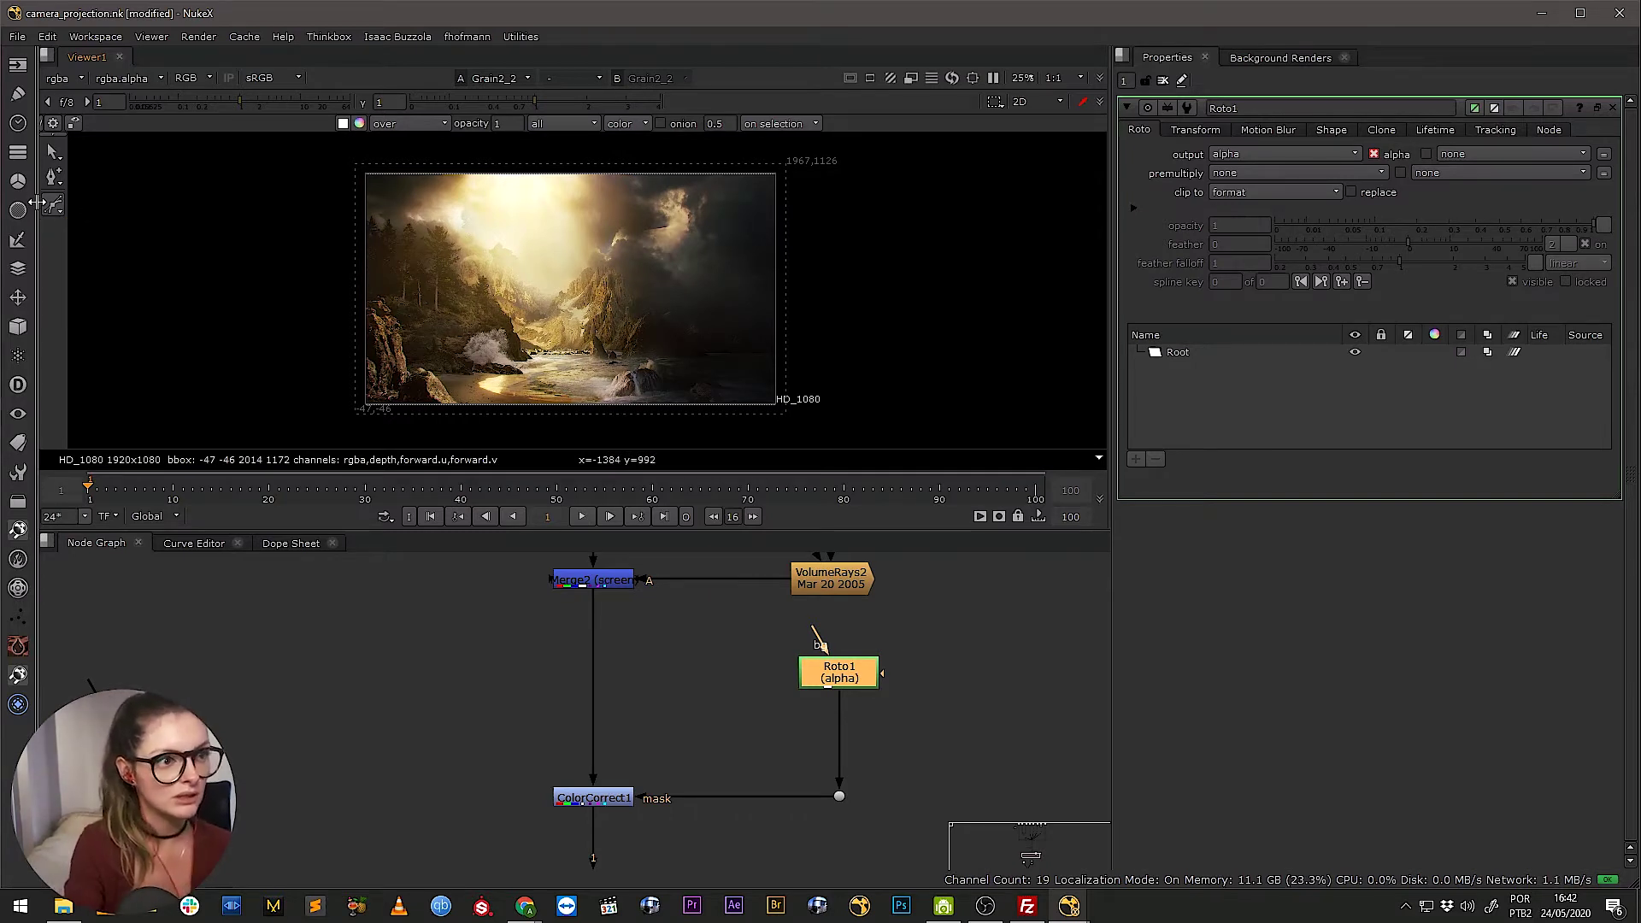
left_click(372, 253)
left_click_drag(405, 327, 417, 353)
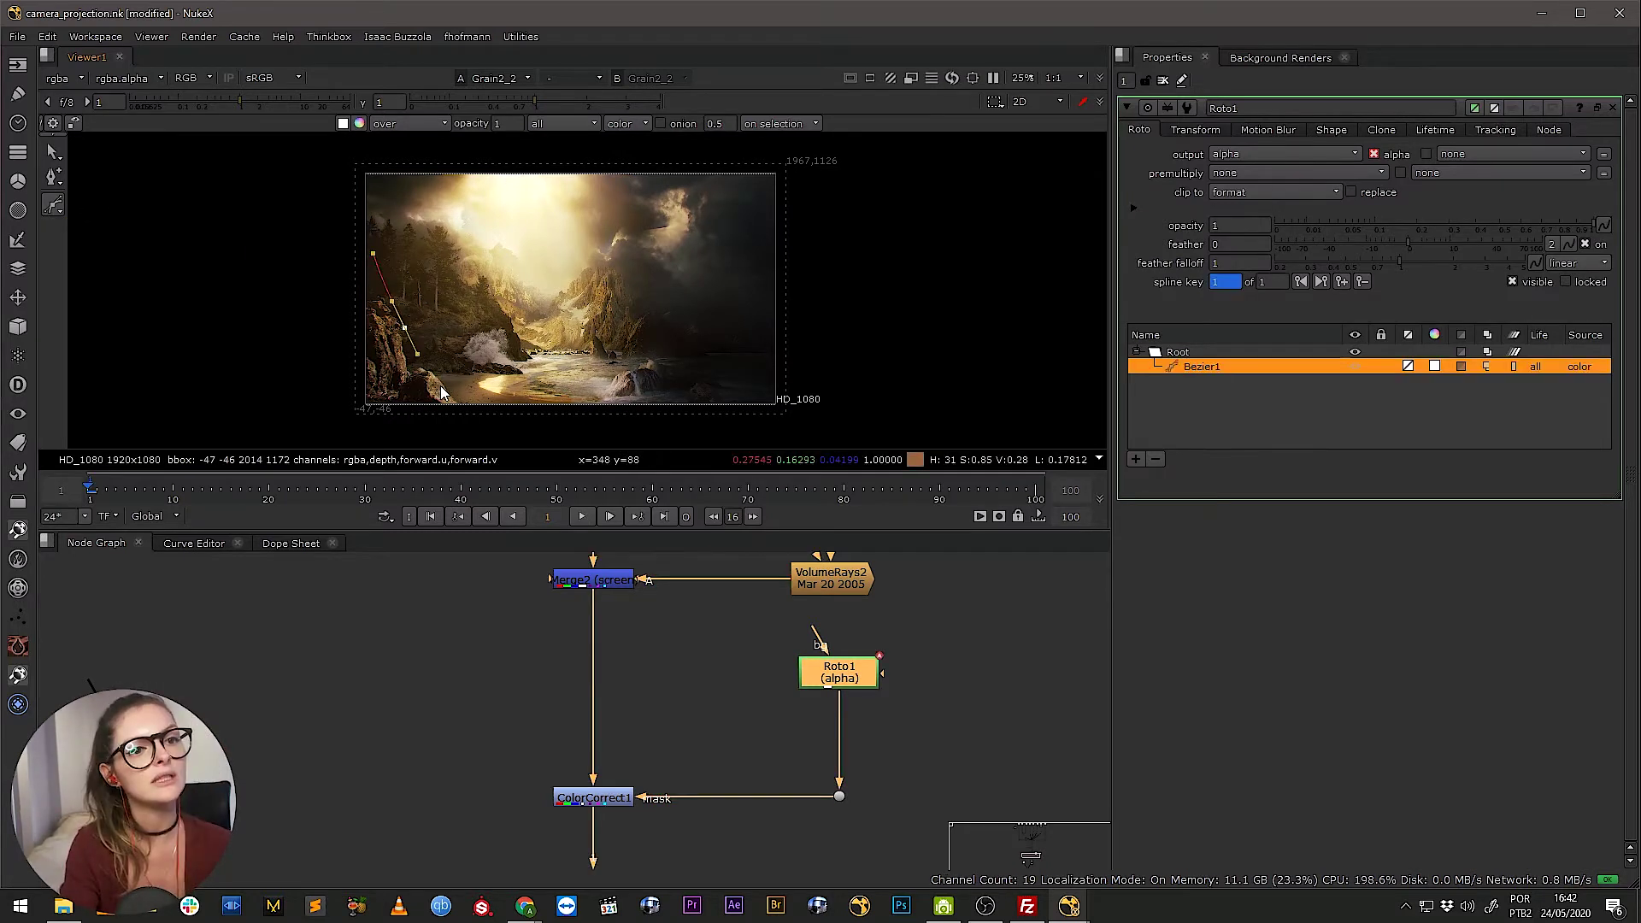
left_click(594, 416)
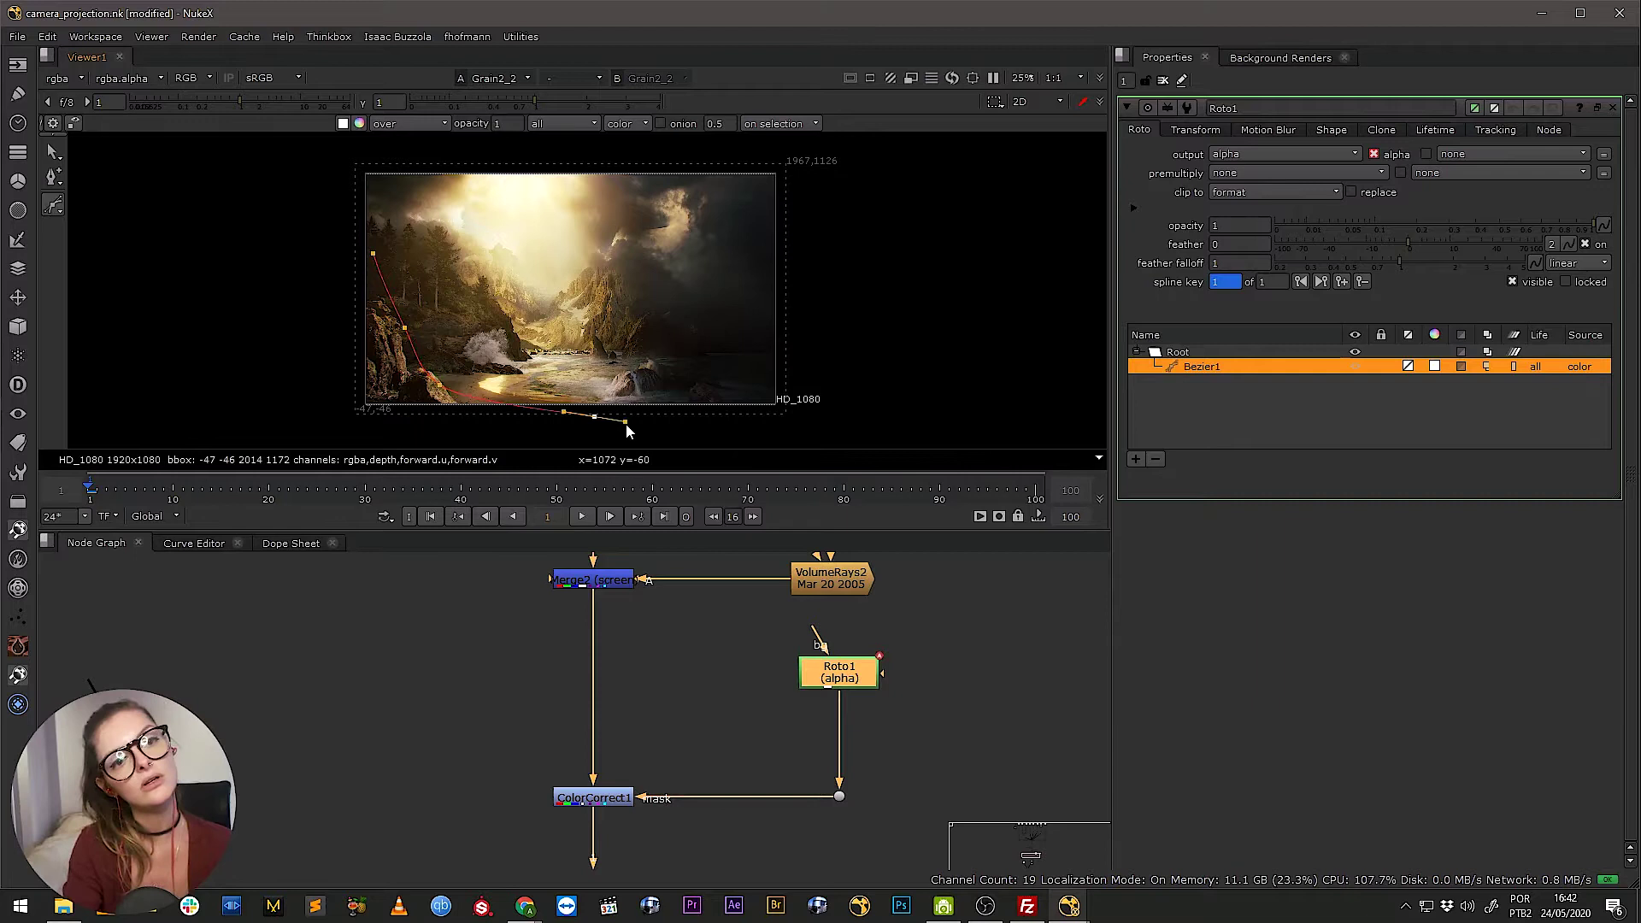
left_click(722, 386)
left_click(753, 362)
left_click(742, 312)
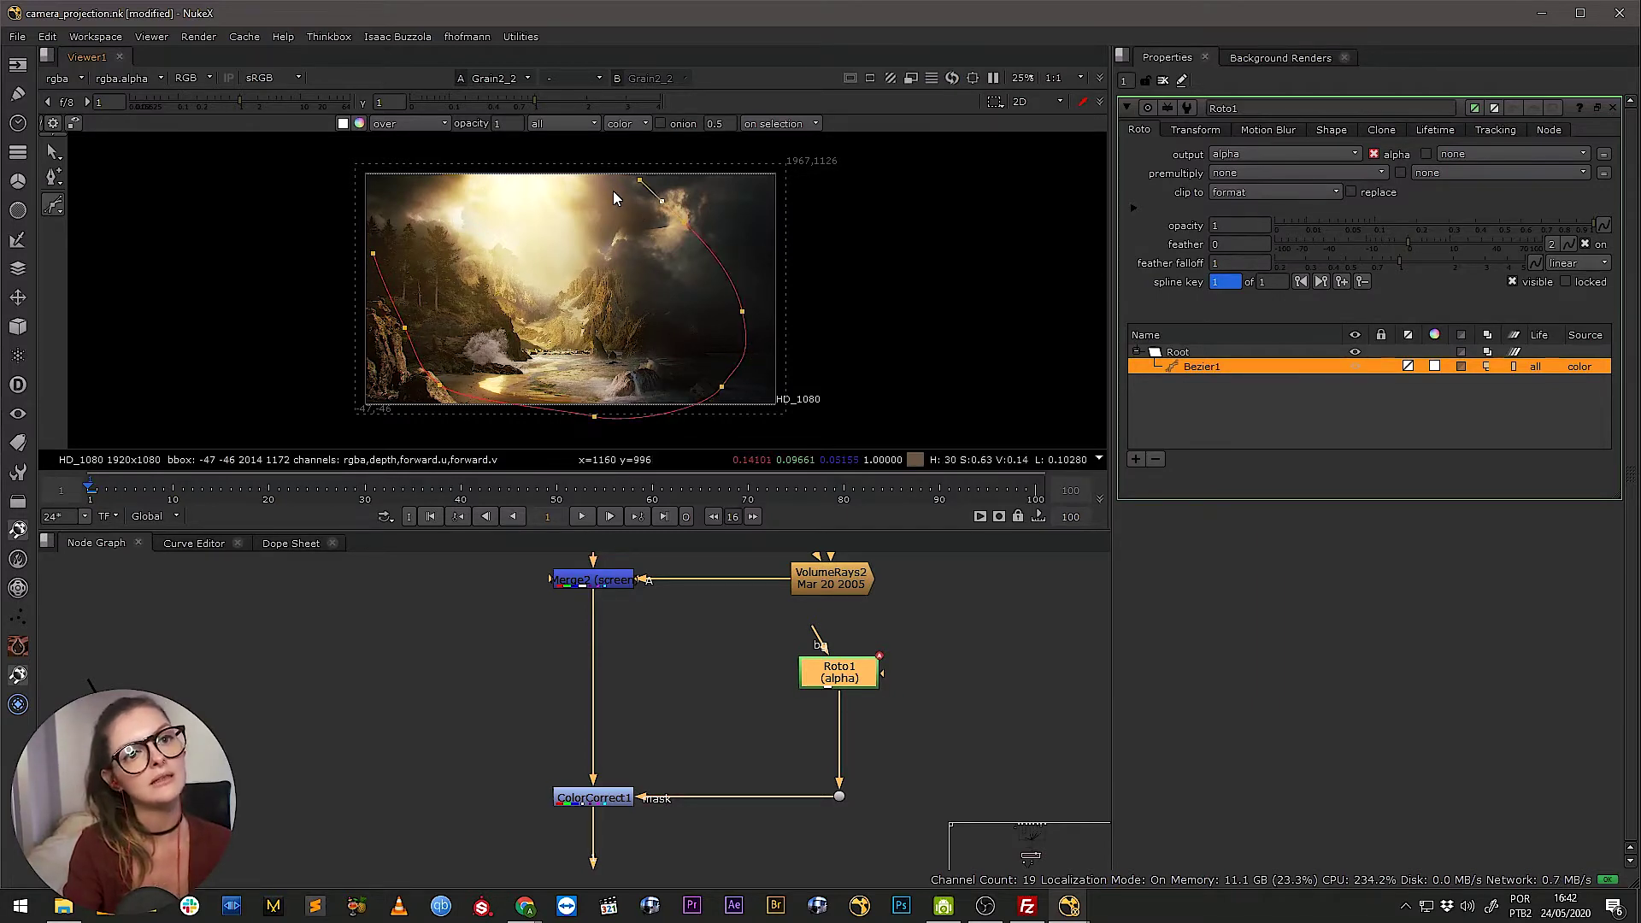
left_click_drag(553, 154, 523, 154)
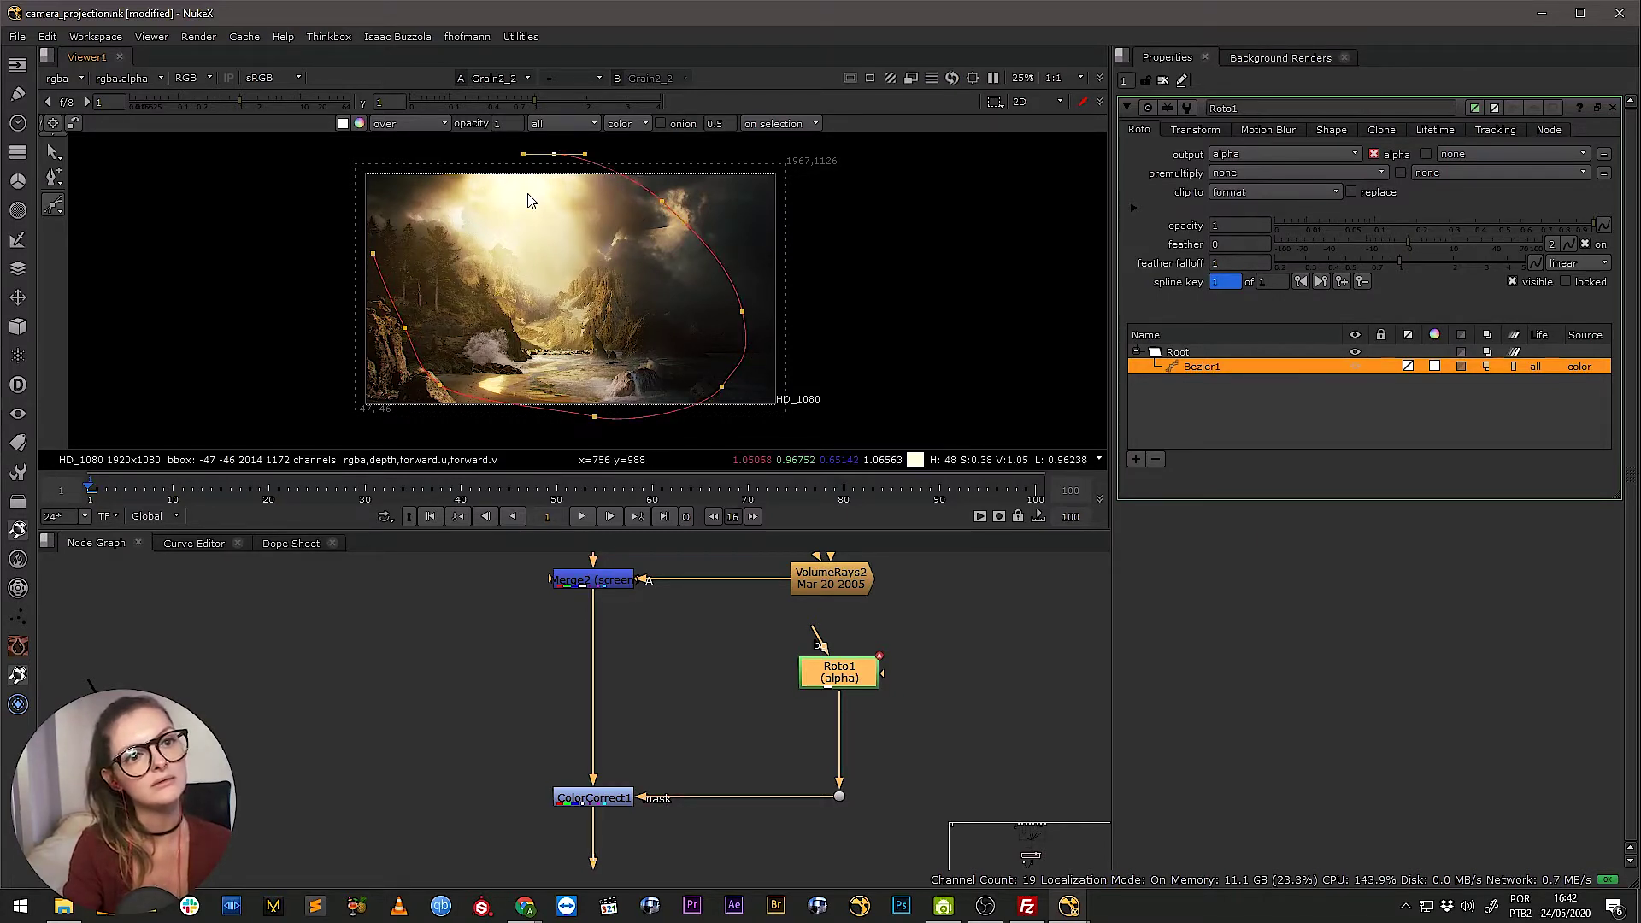
left_click(372, 253)
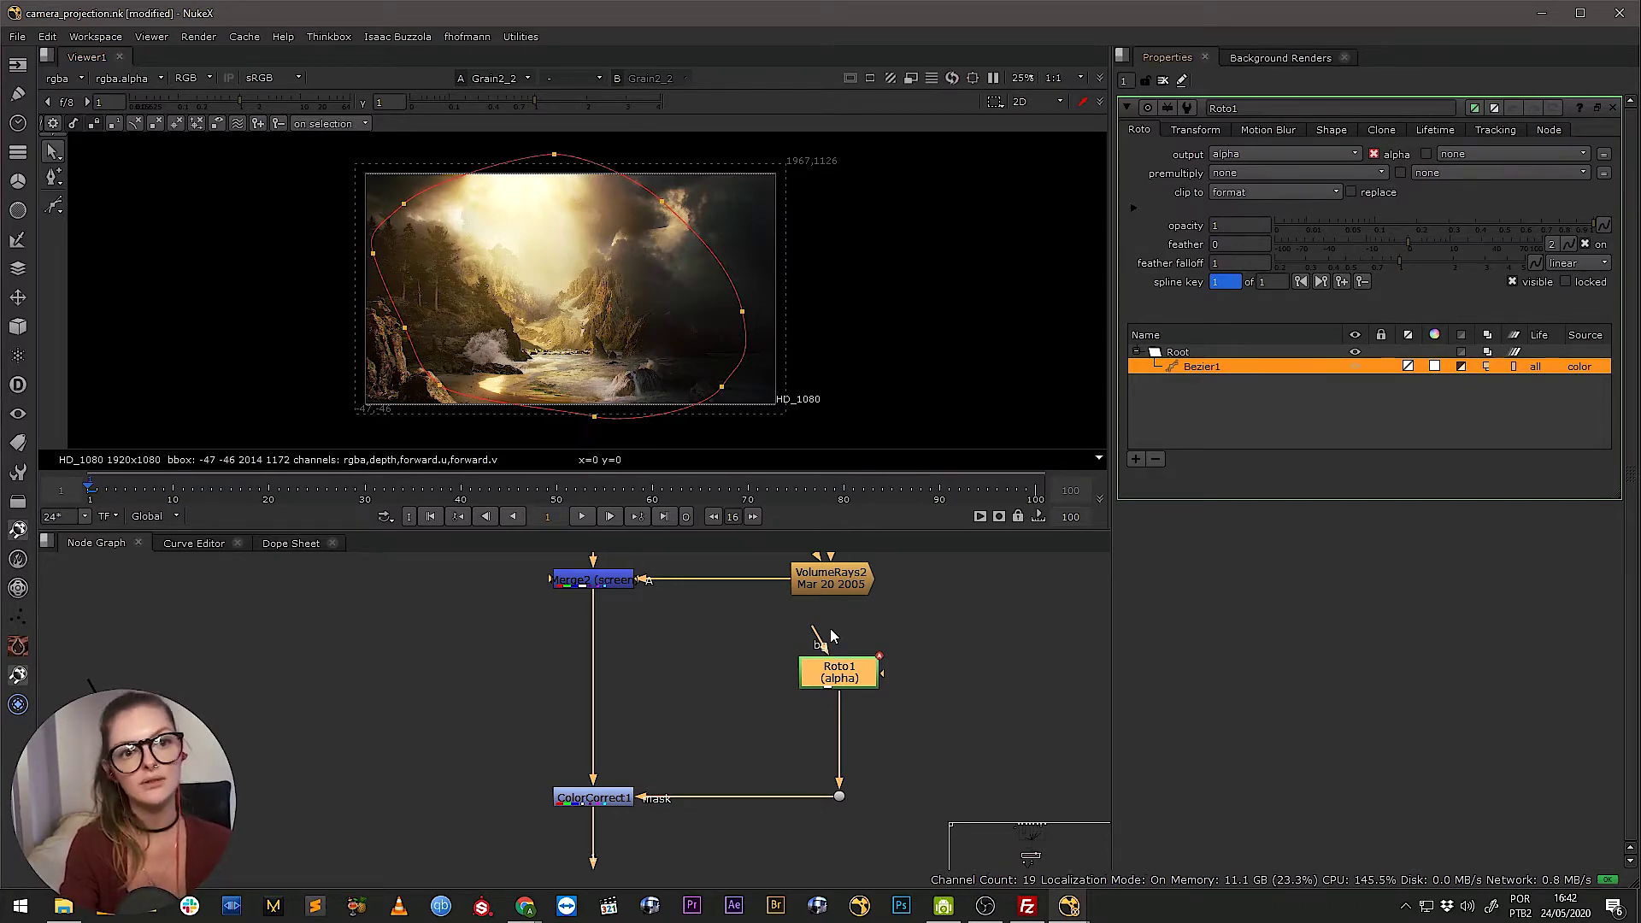
double_click(594, 797)
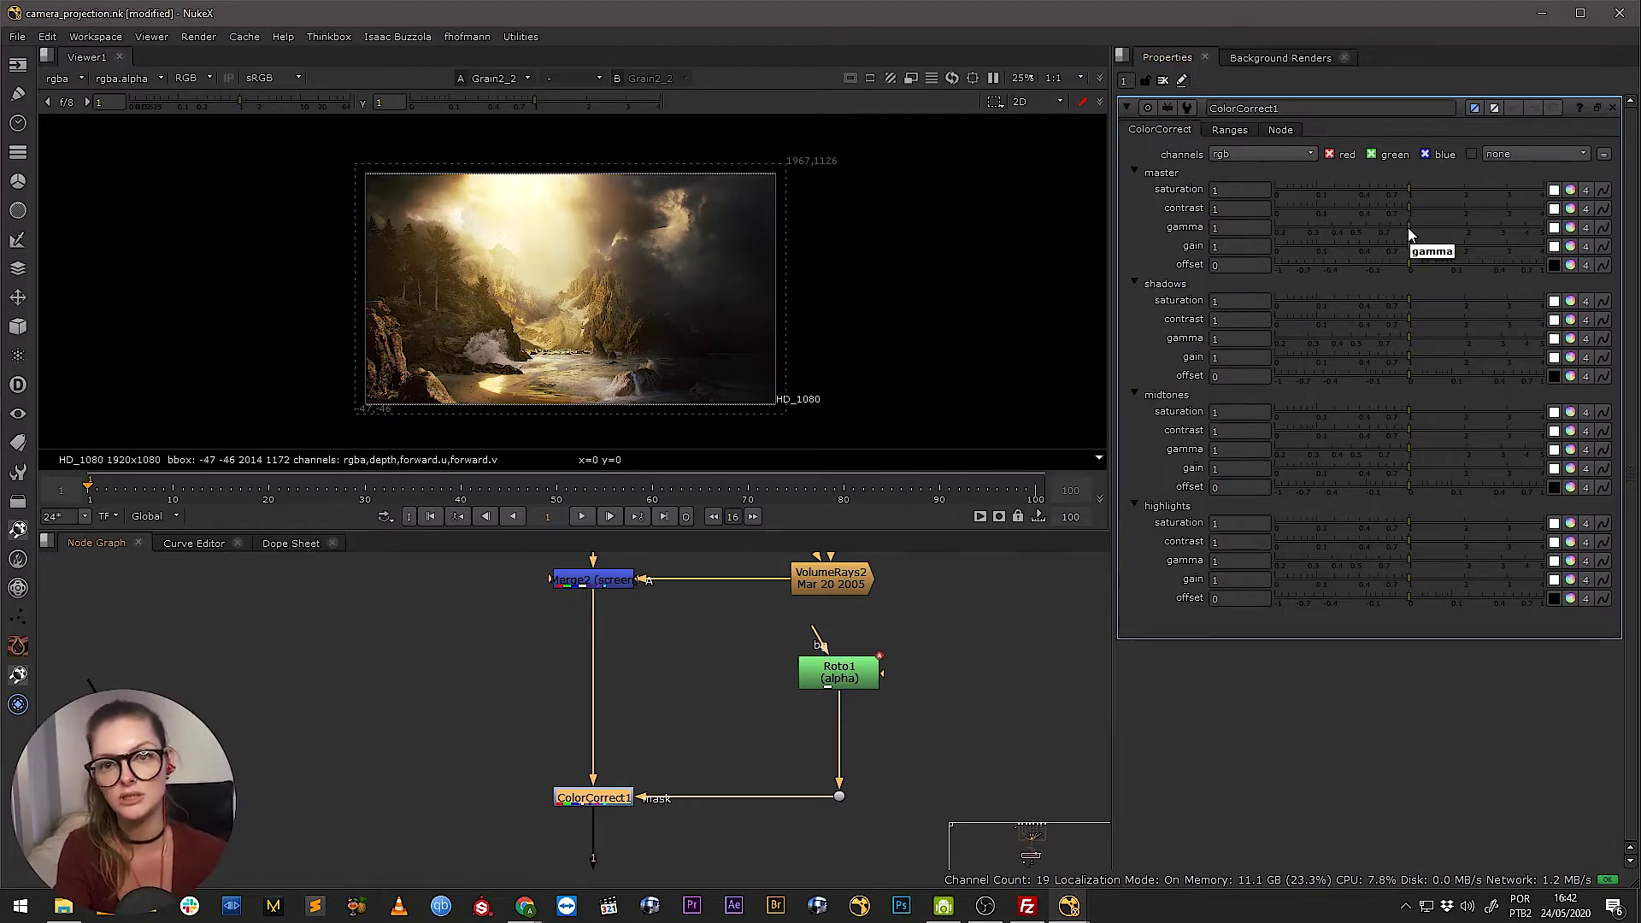
Set ColorCorrect1's master gamma to 0.76 and add a Blur1 node under Roto1
mouse_move(1408, 228)
left_mouse_down()
mouse_move(1433, 217)
mouse_move(1385, 224)
left_mouse_up()
left_click(840, 684)
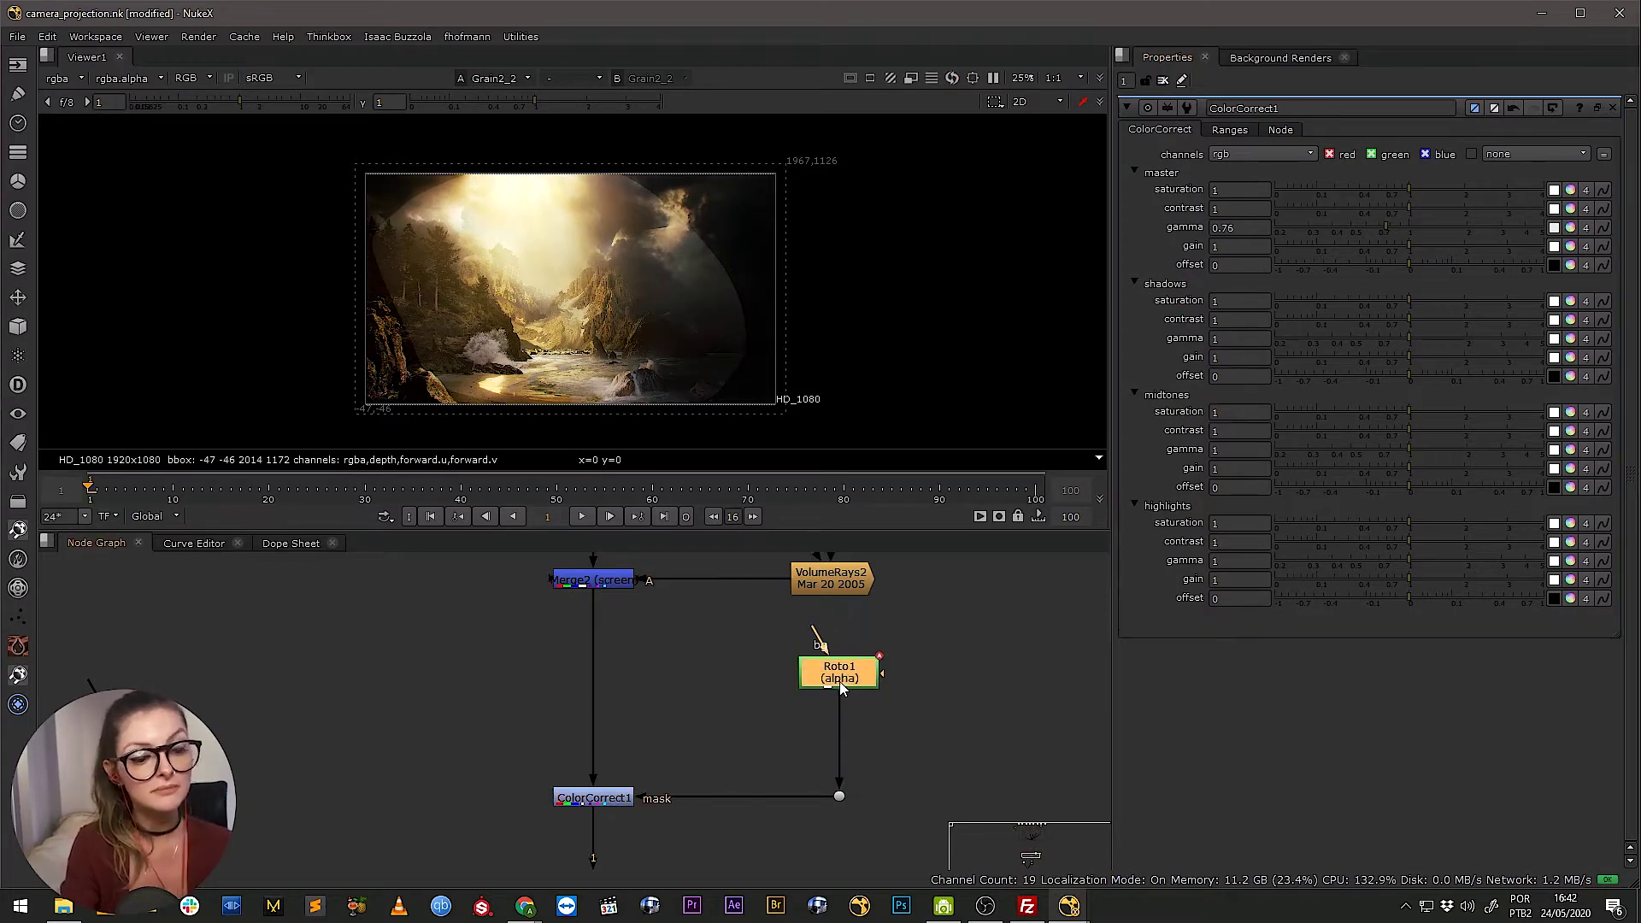
key("b")
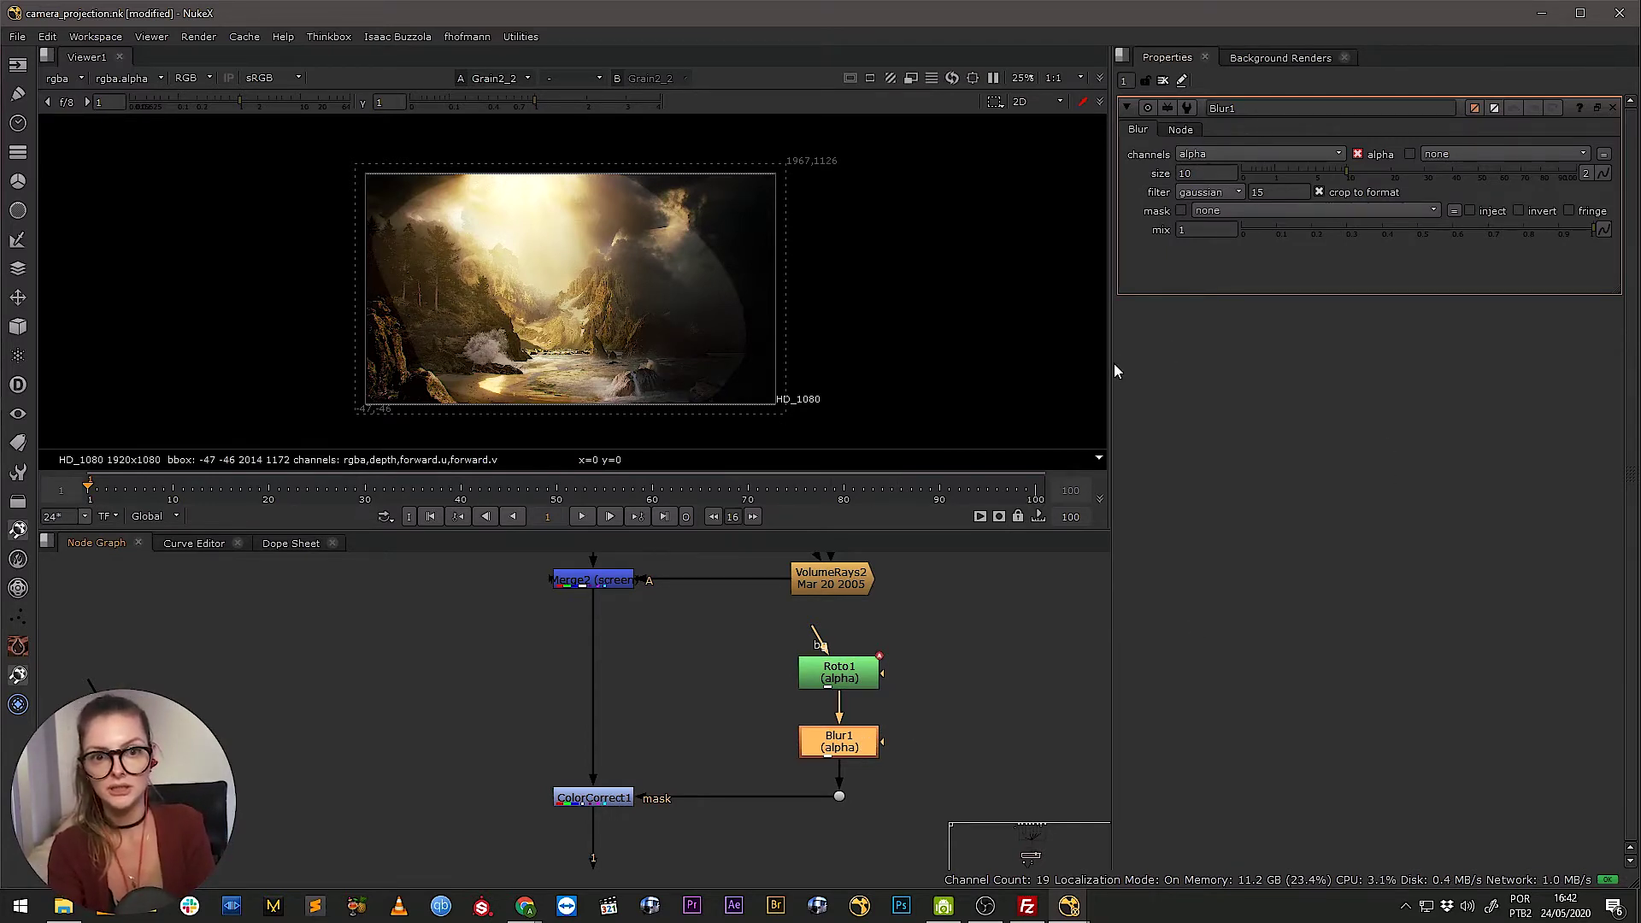
left_click_drag(1112, 371, 1264, 404)
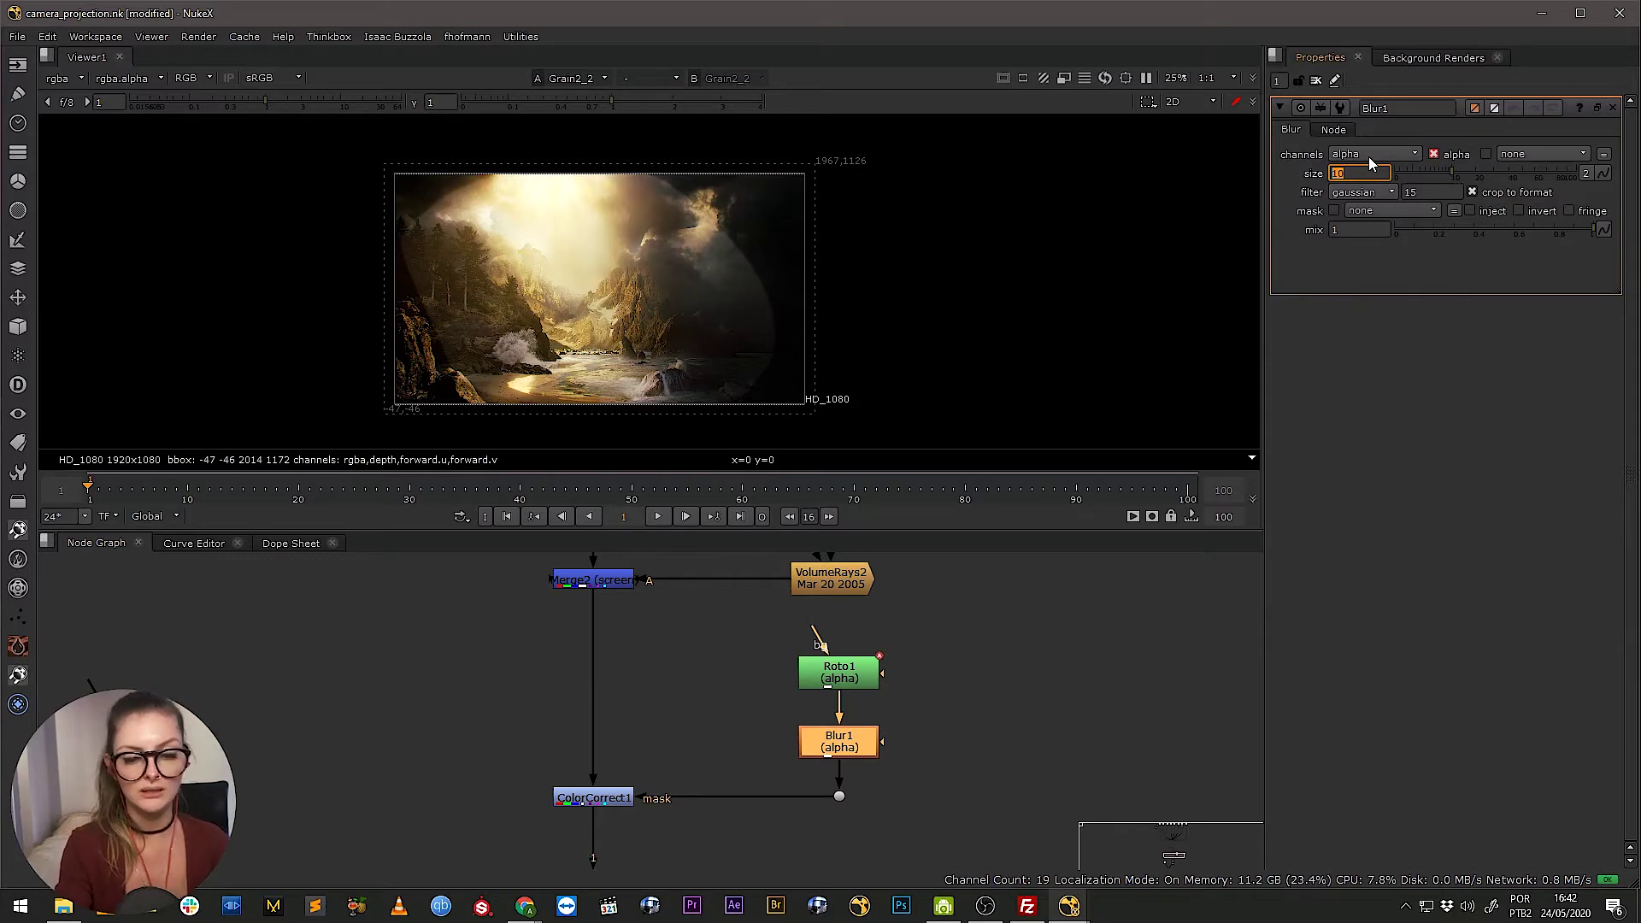
type("200")
key("Return")
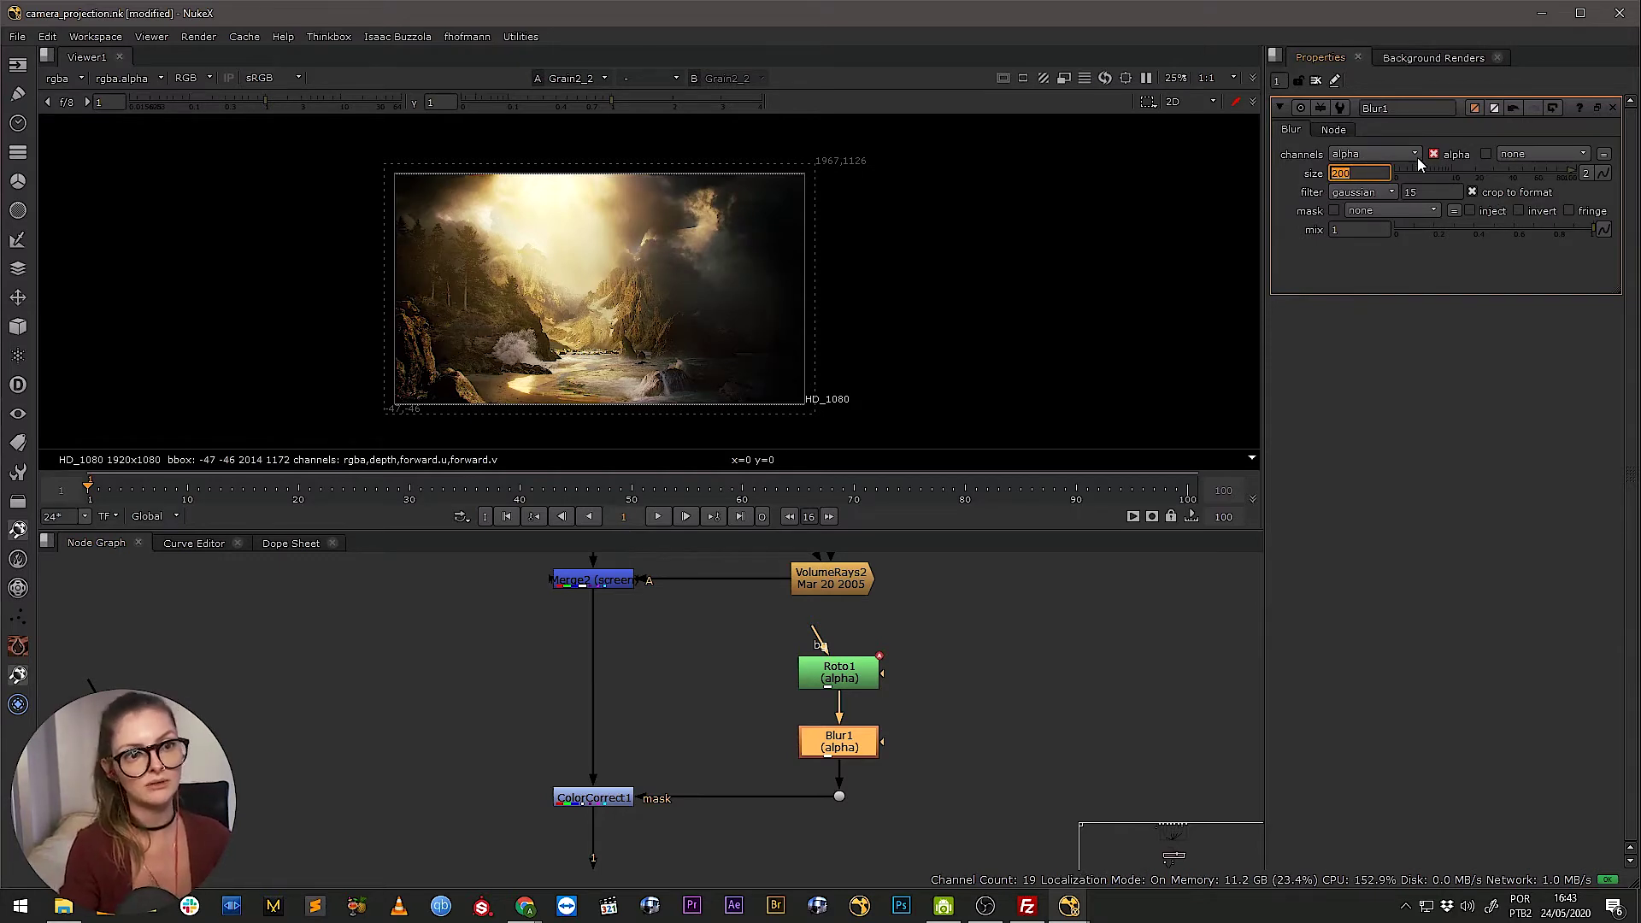
left_click(607, 800)
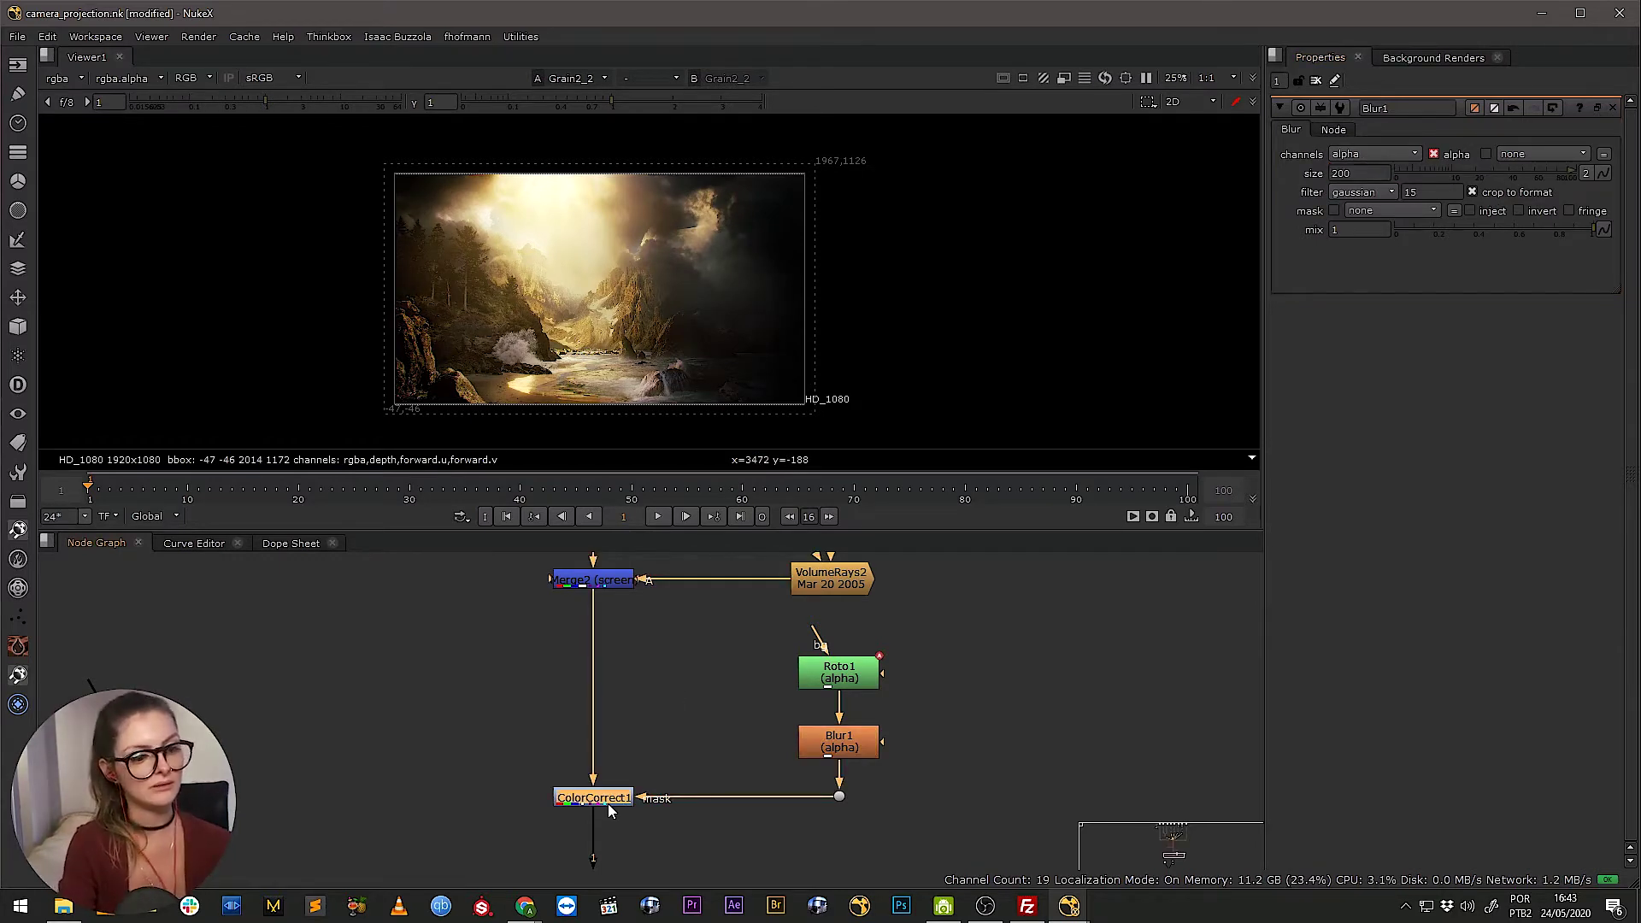
key("d")
key("d")
key("d")
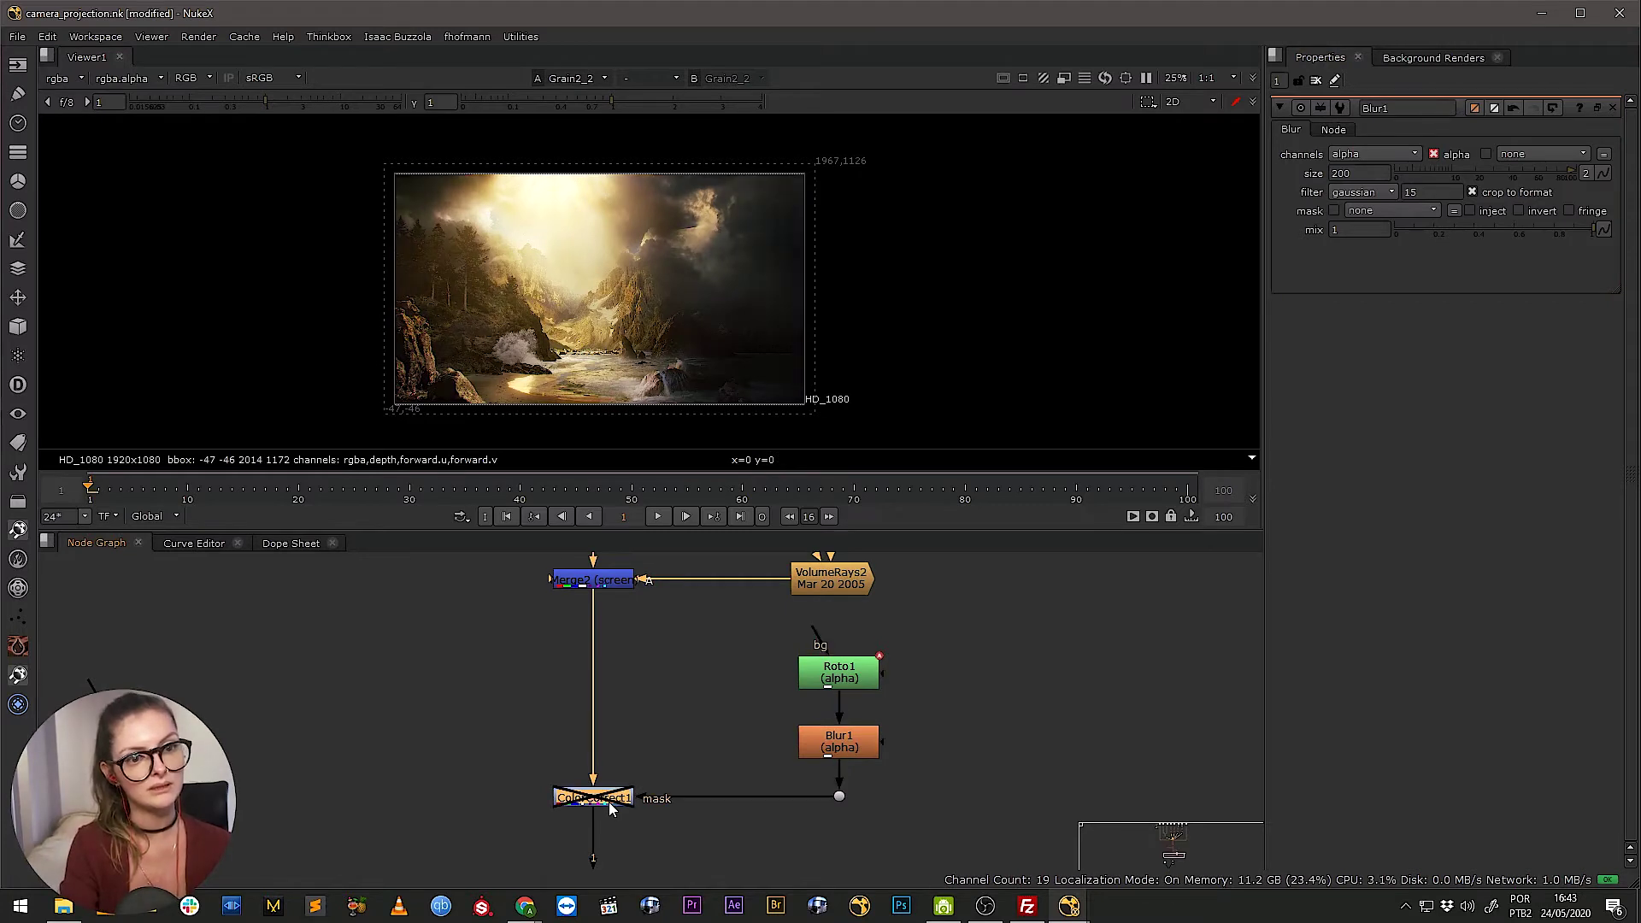
key("d")
key("d")
key("d")
key("d")
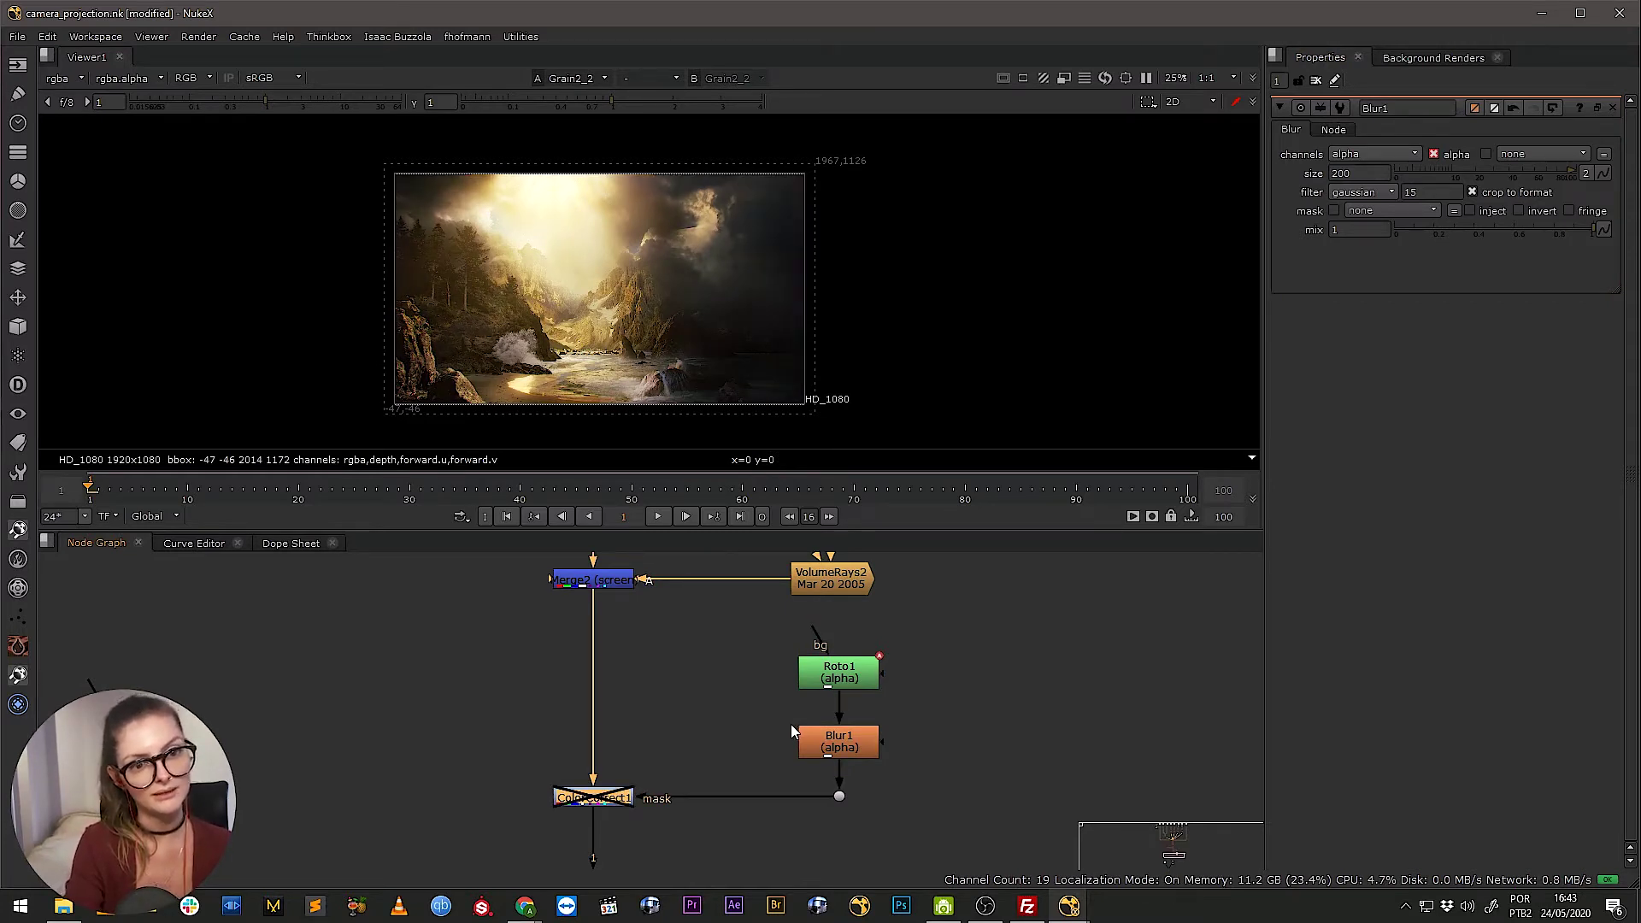
key("d")
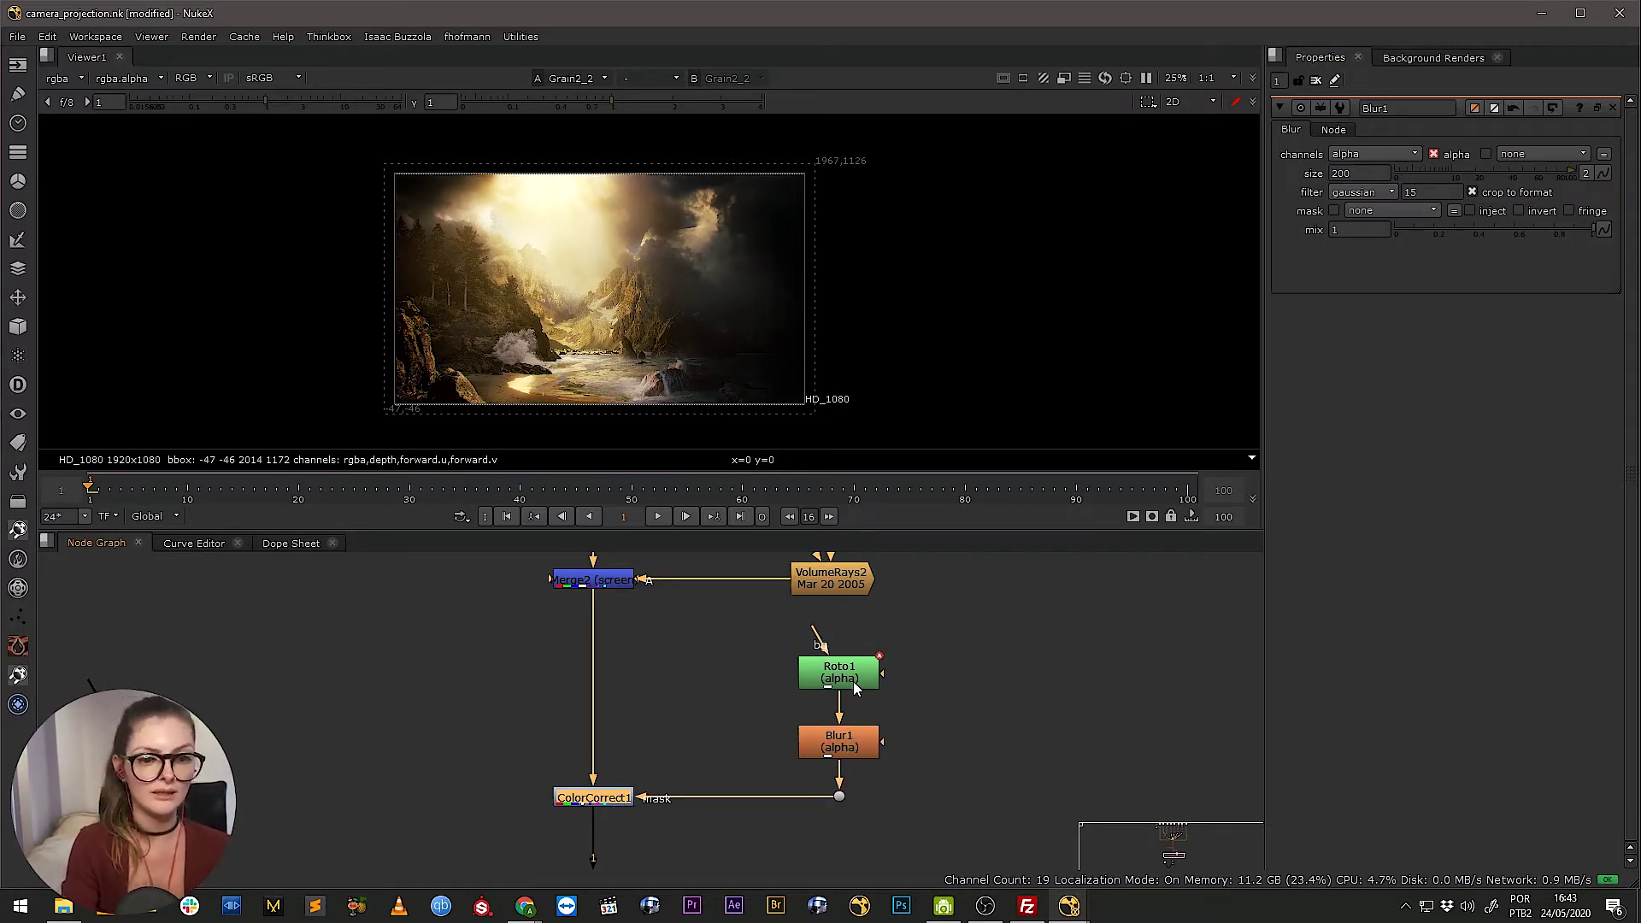
key("d")
key("d")
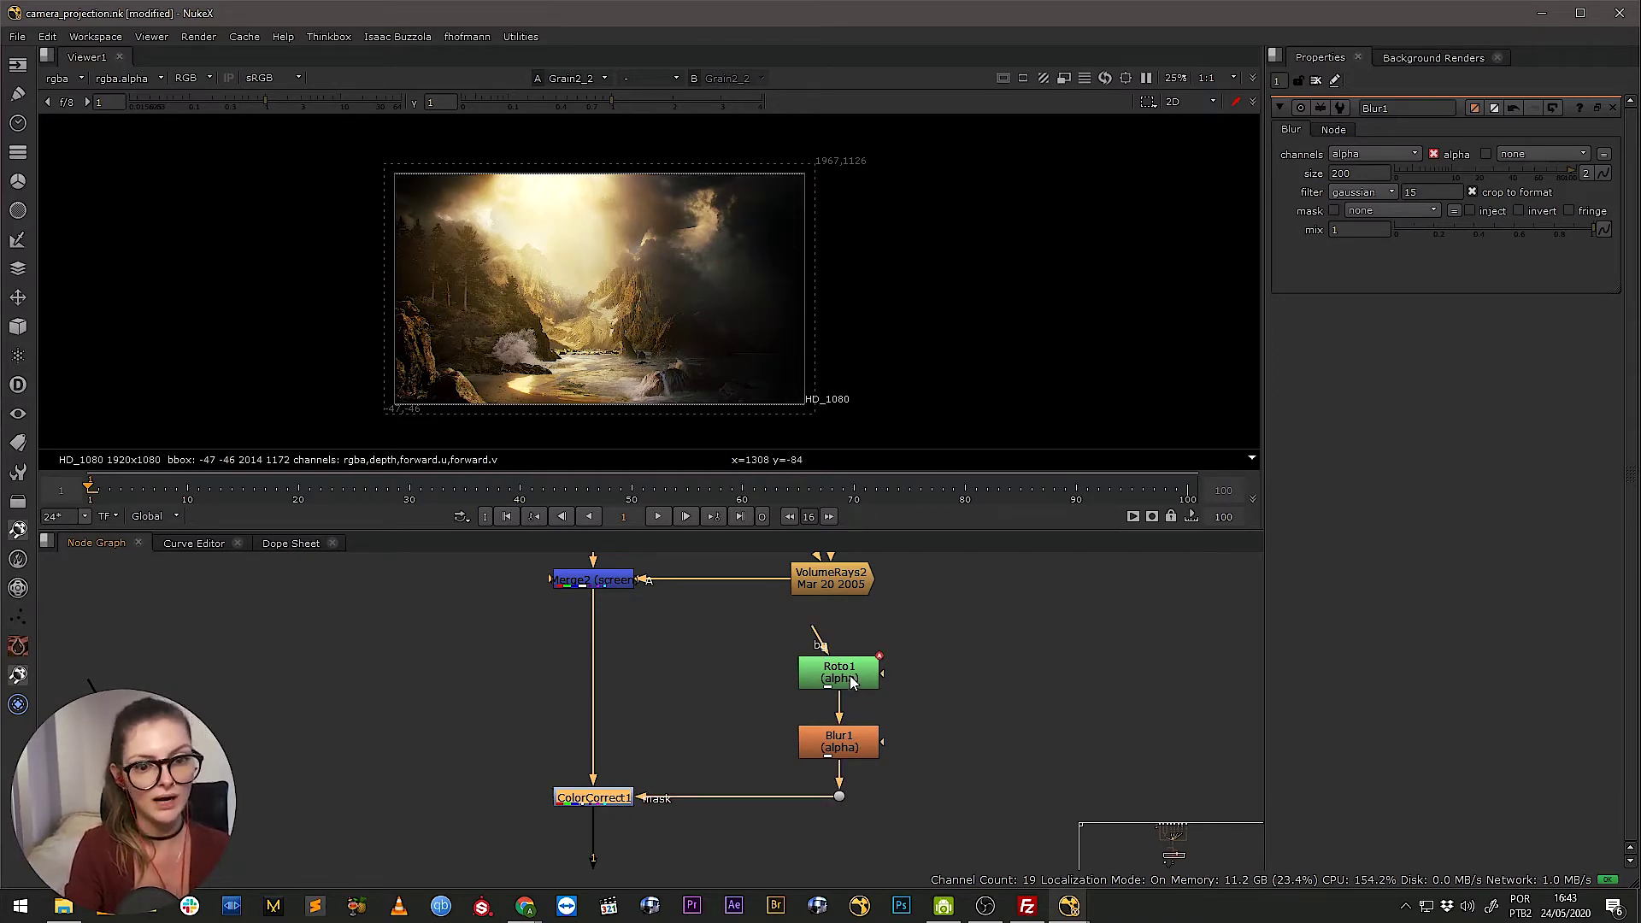
Pull the right-side points of the Roto1 mask inward around the landscape
double_click(862, 682)
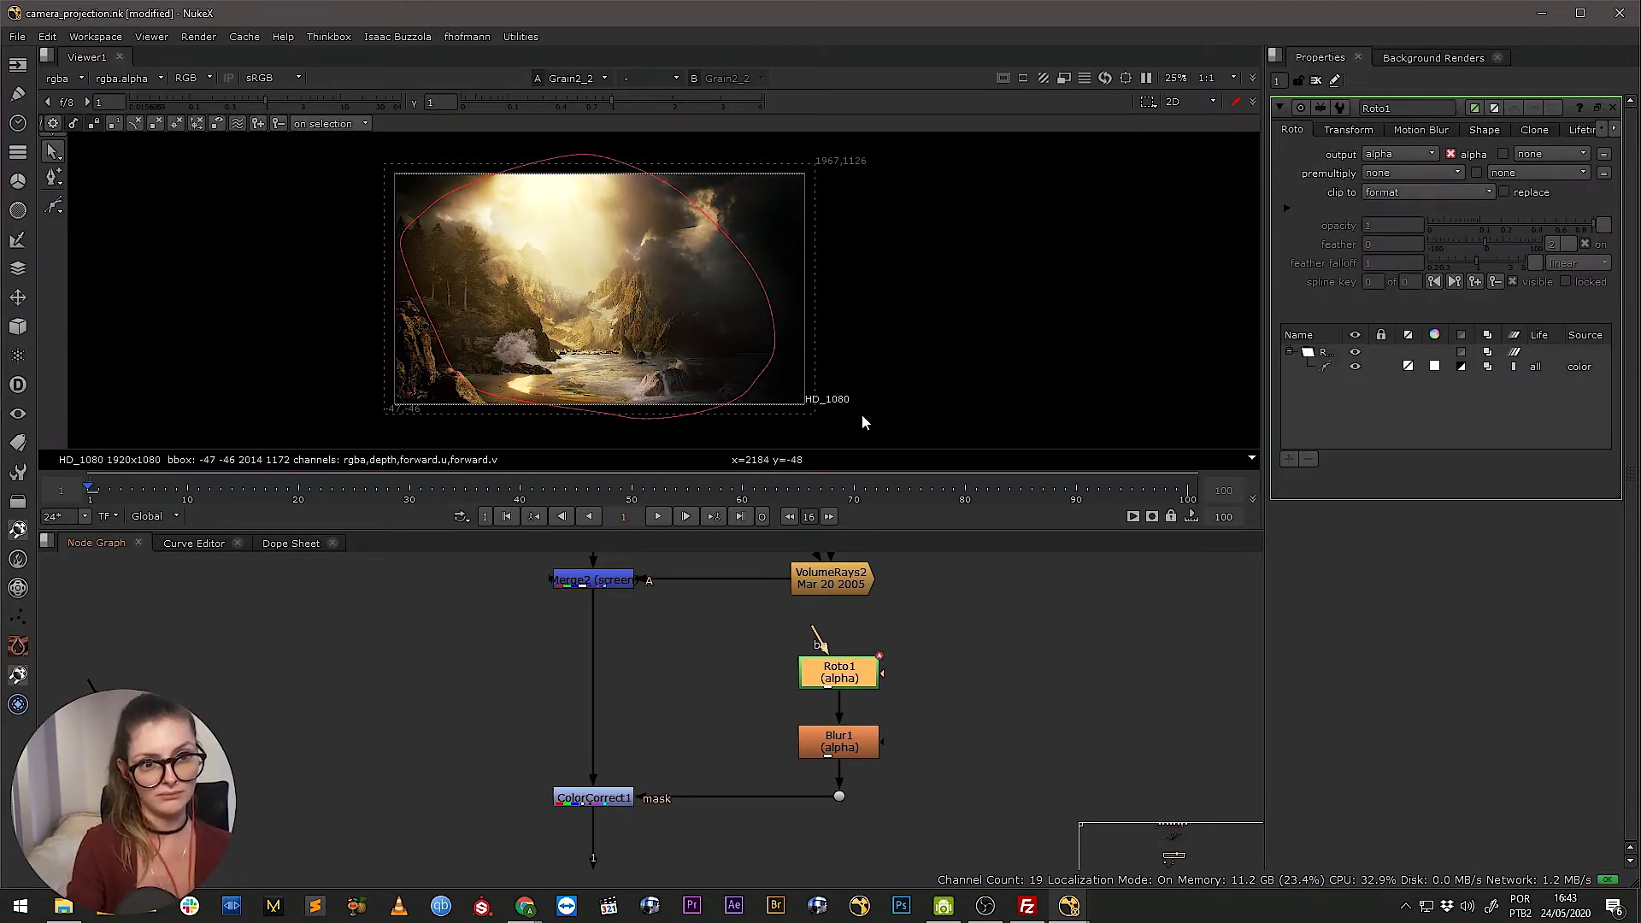
left_click_drag(865, 375, 609, 154)
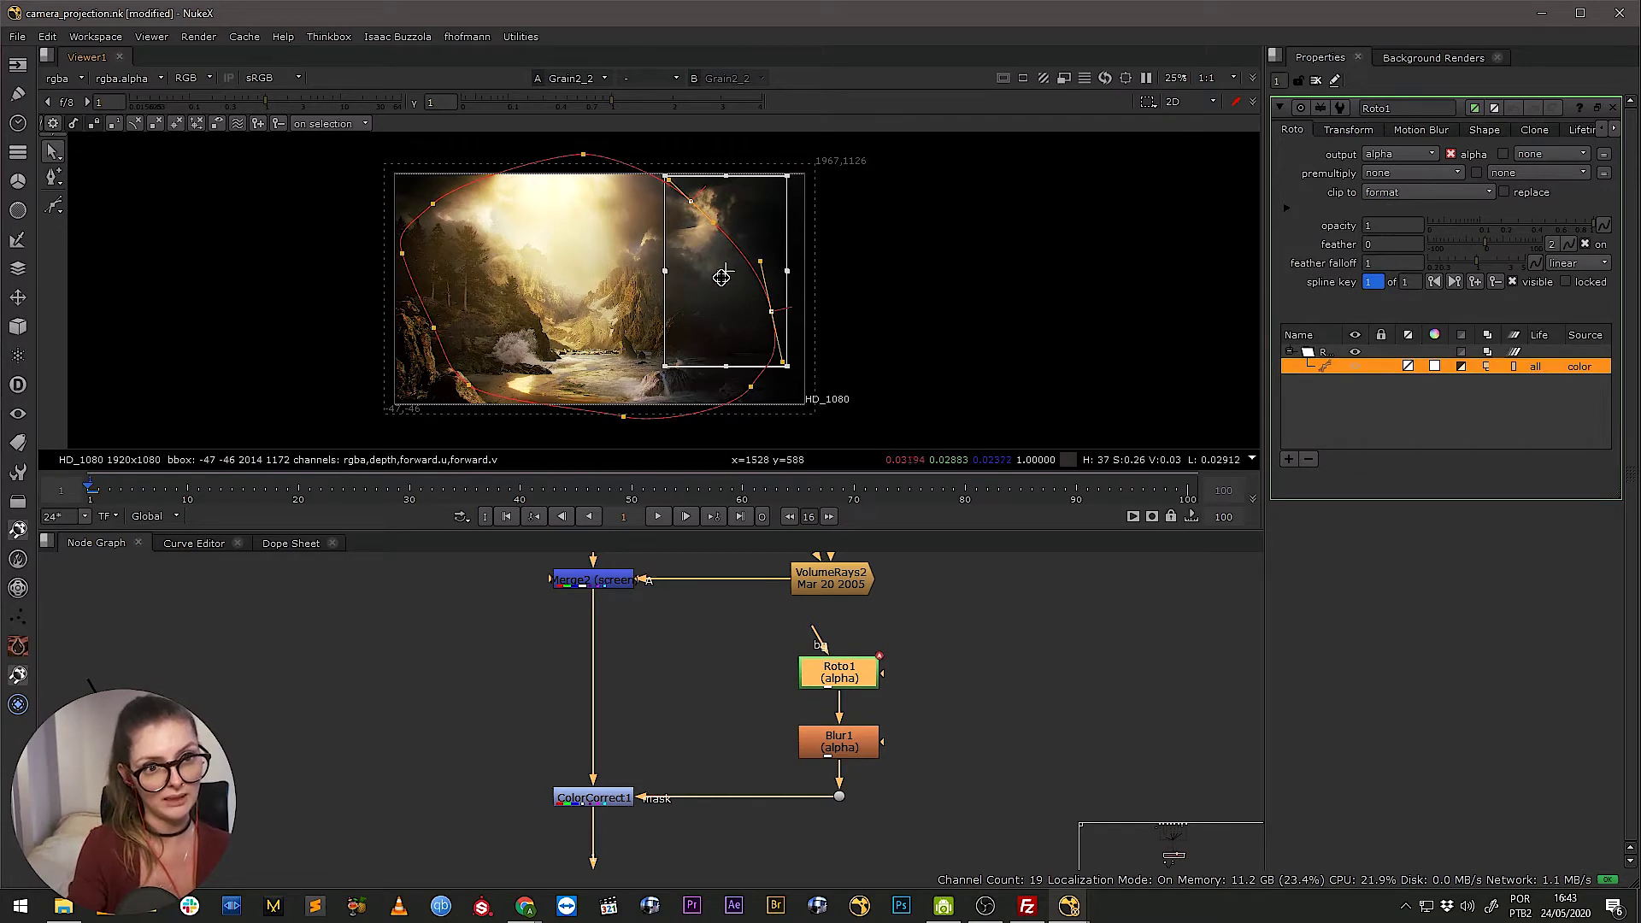
left_click_drag(721, 275, 697, 283)
left_click(757, 340)
left_click(758, 317)
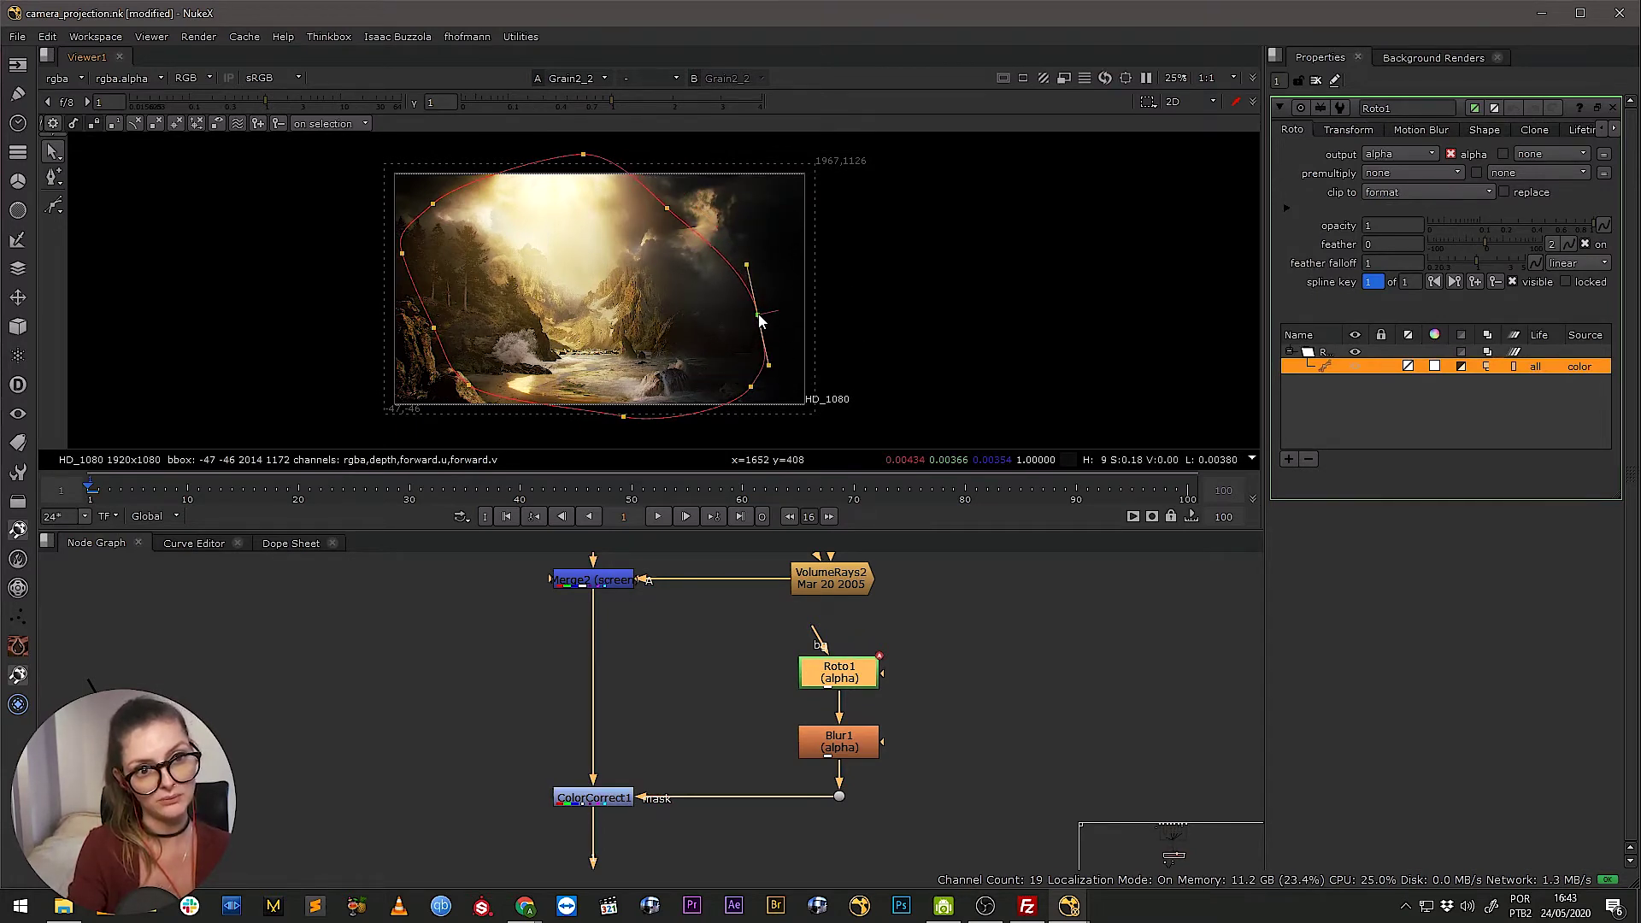
left_click_drag(754, 392, 741, 394)
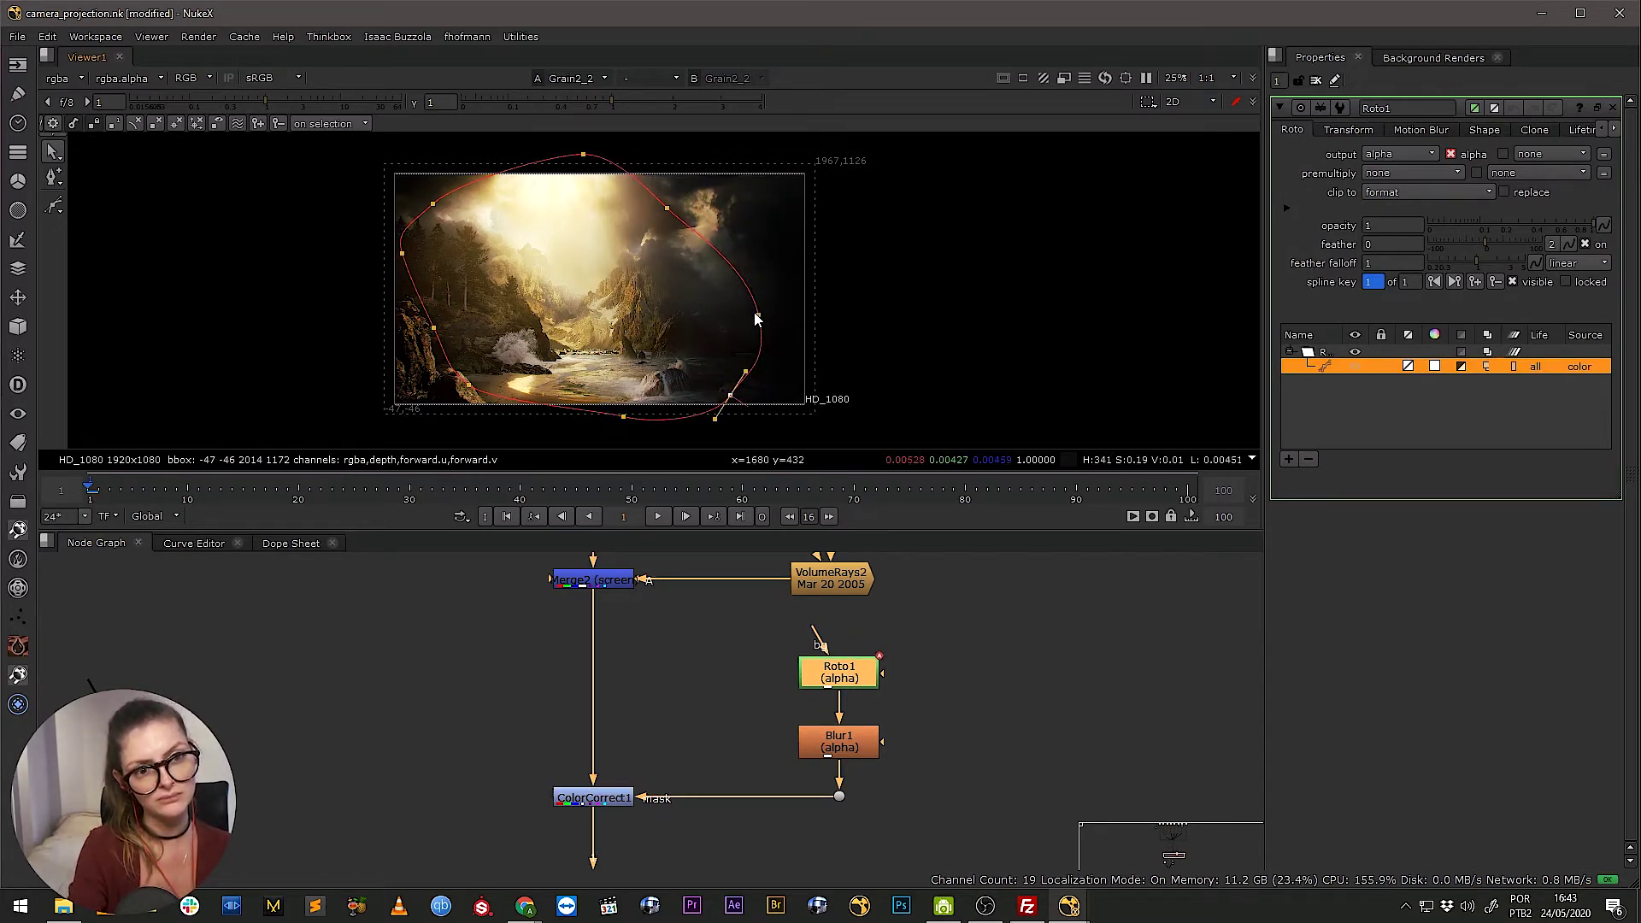
left_click_drag(758, 315, 762, 309)
Adjust the top and left mask points to tighten the upper and left edges
left_click(666, 208)
left_click_drag(586, 157, 579, 160)
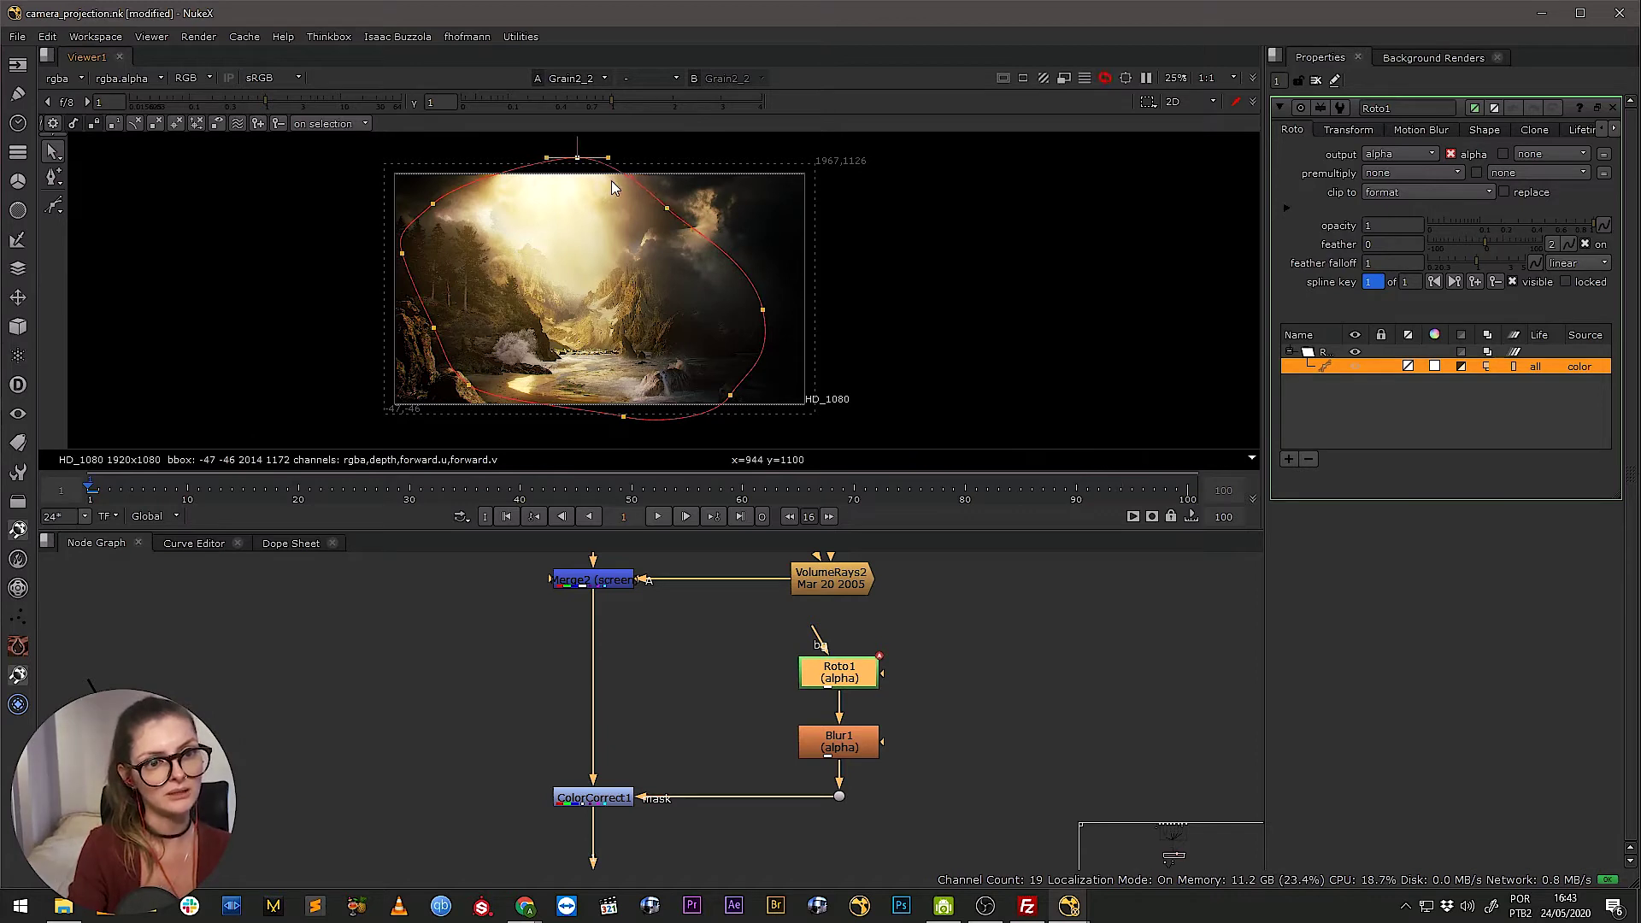
left_click_drag(668, 209, 672, 208)
left_click(759, 309)
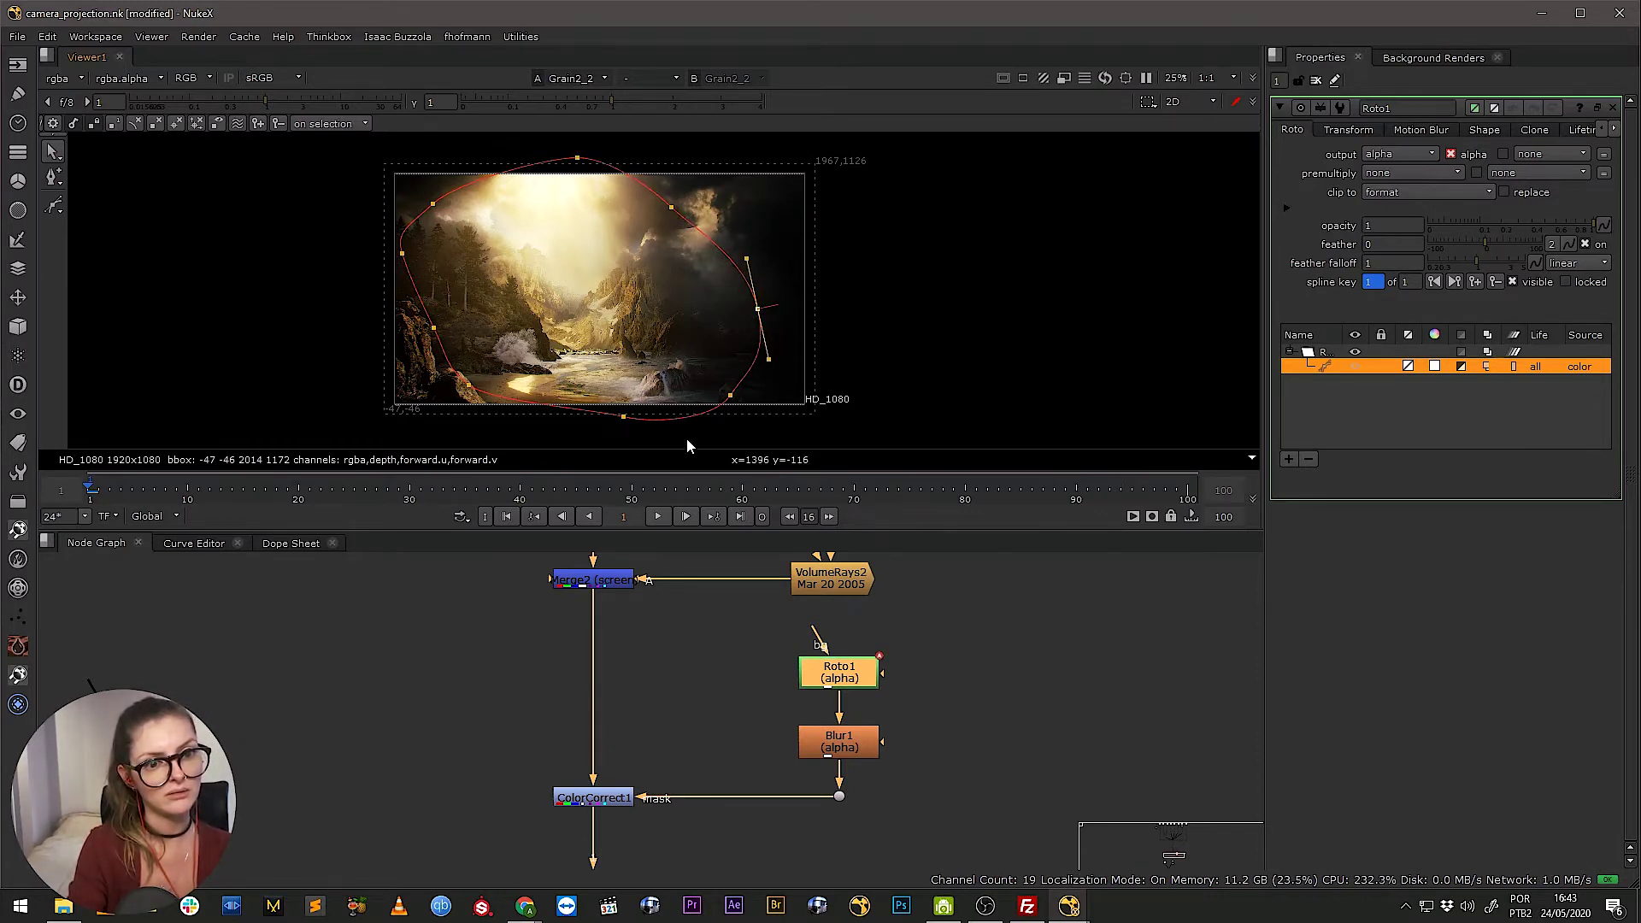
left_click(729, 396)
left_click(503, 390)
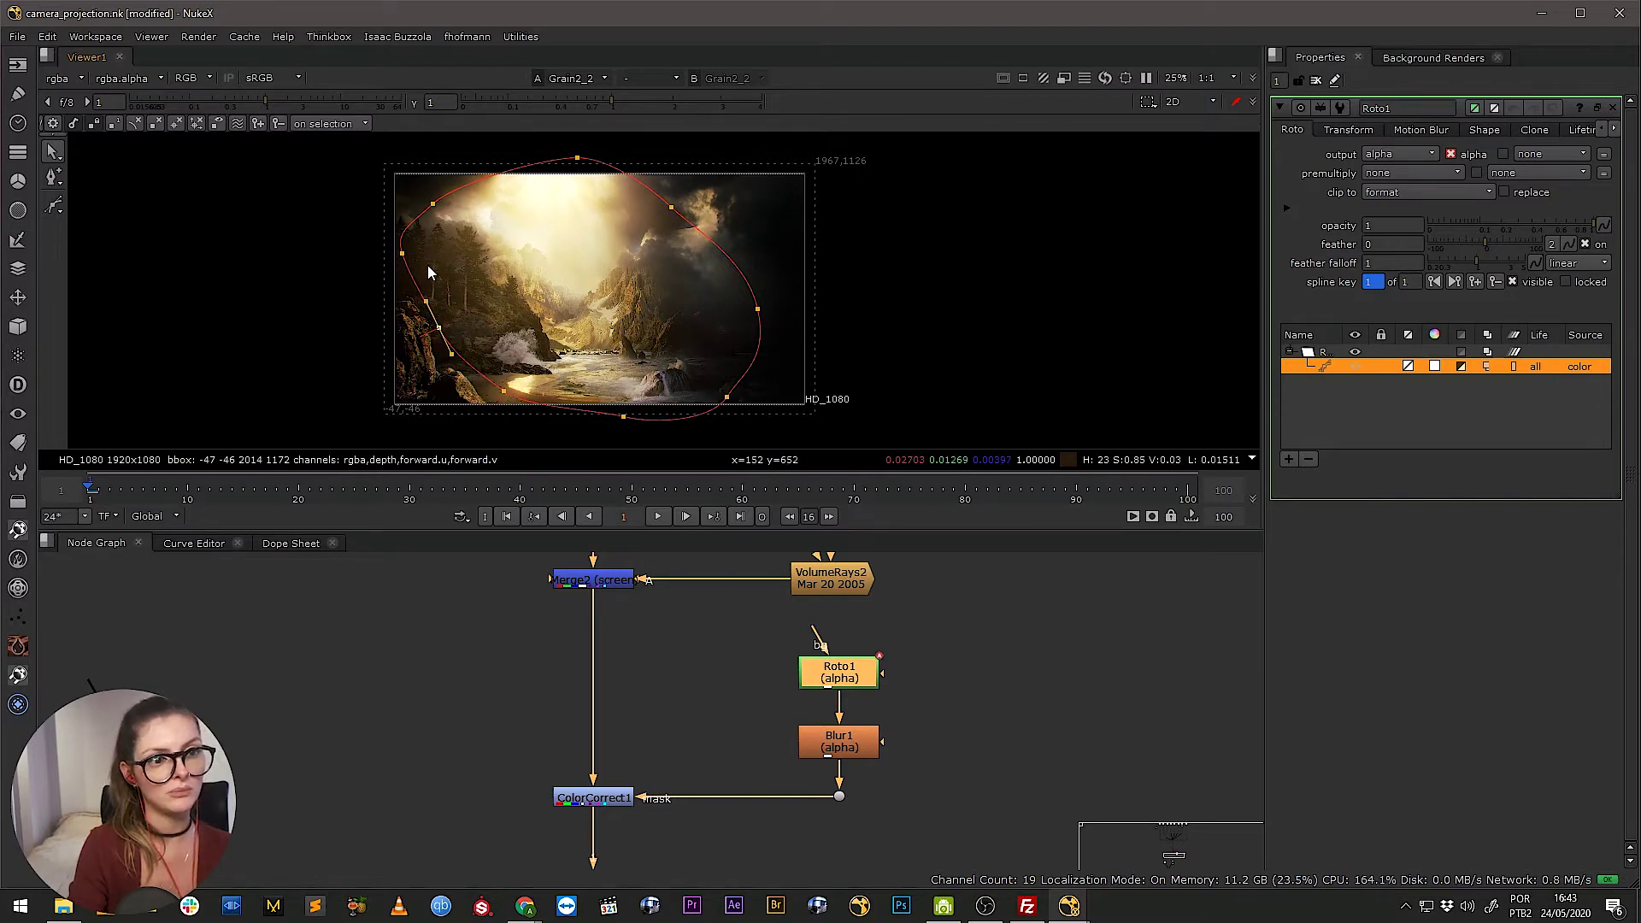
left_click_drag(402, 254, 423, 261)
left_click_drag(434, 203, 450, 192)
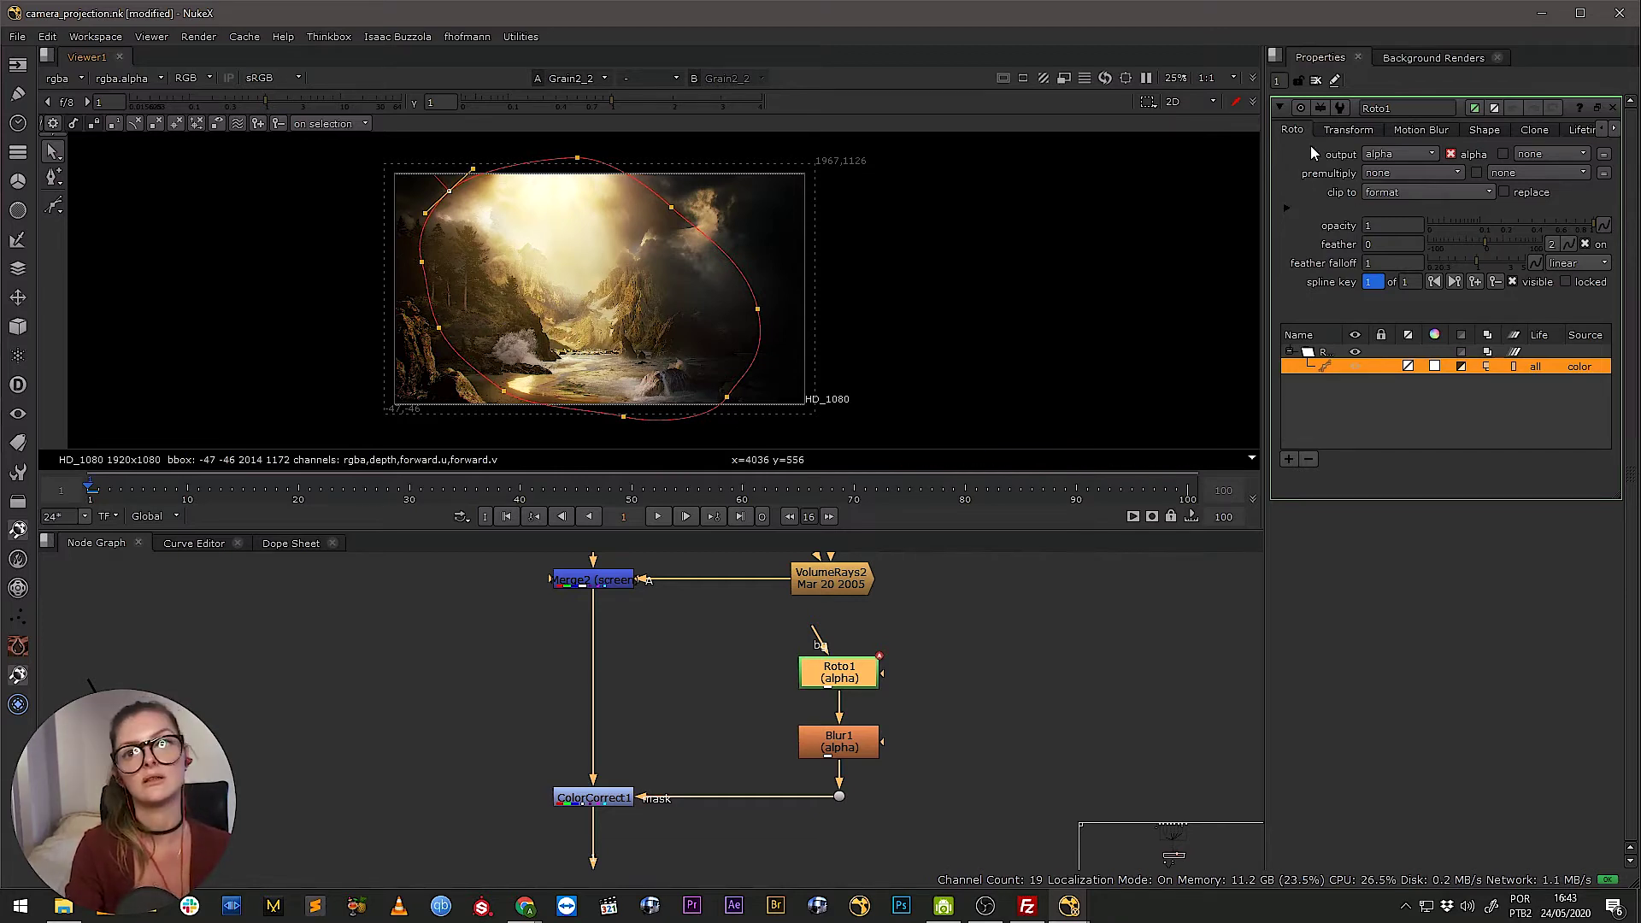
Close Roto1's properties and disable ColorCorrect1 to compare the image
left_click(1316, 81)
left_click(614, 802)
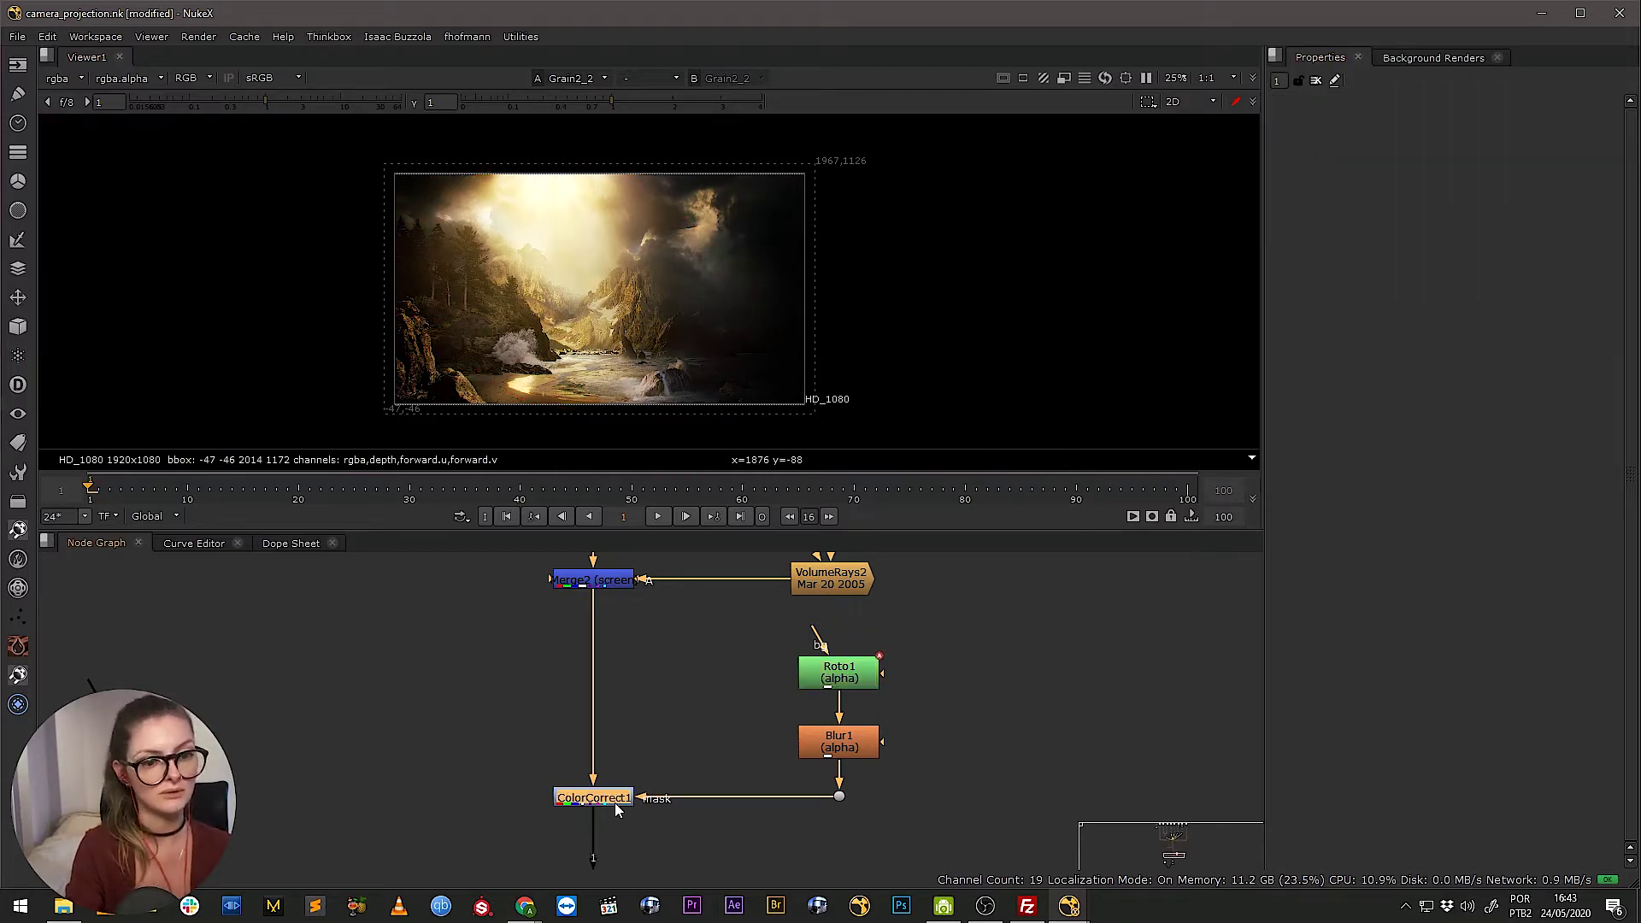
key("d")
key("d")
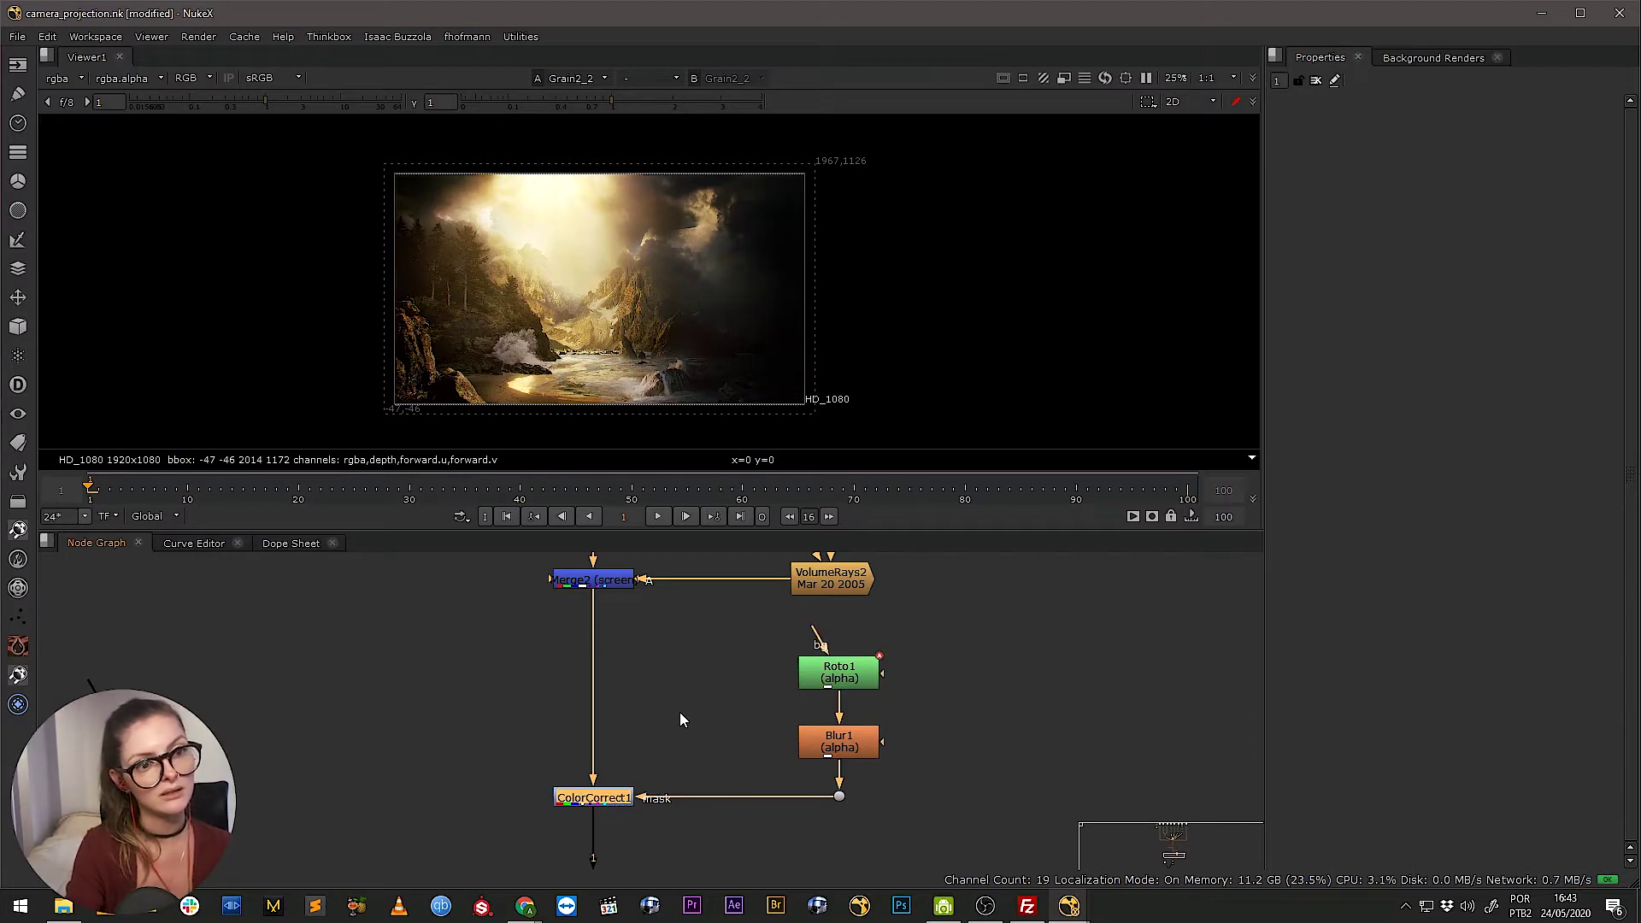
left_click_drag(679, 711, 710, 635)
left_click_drag(997, 751, 566, 567)
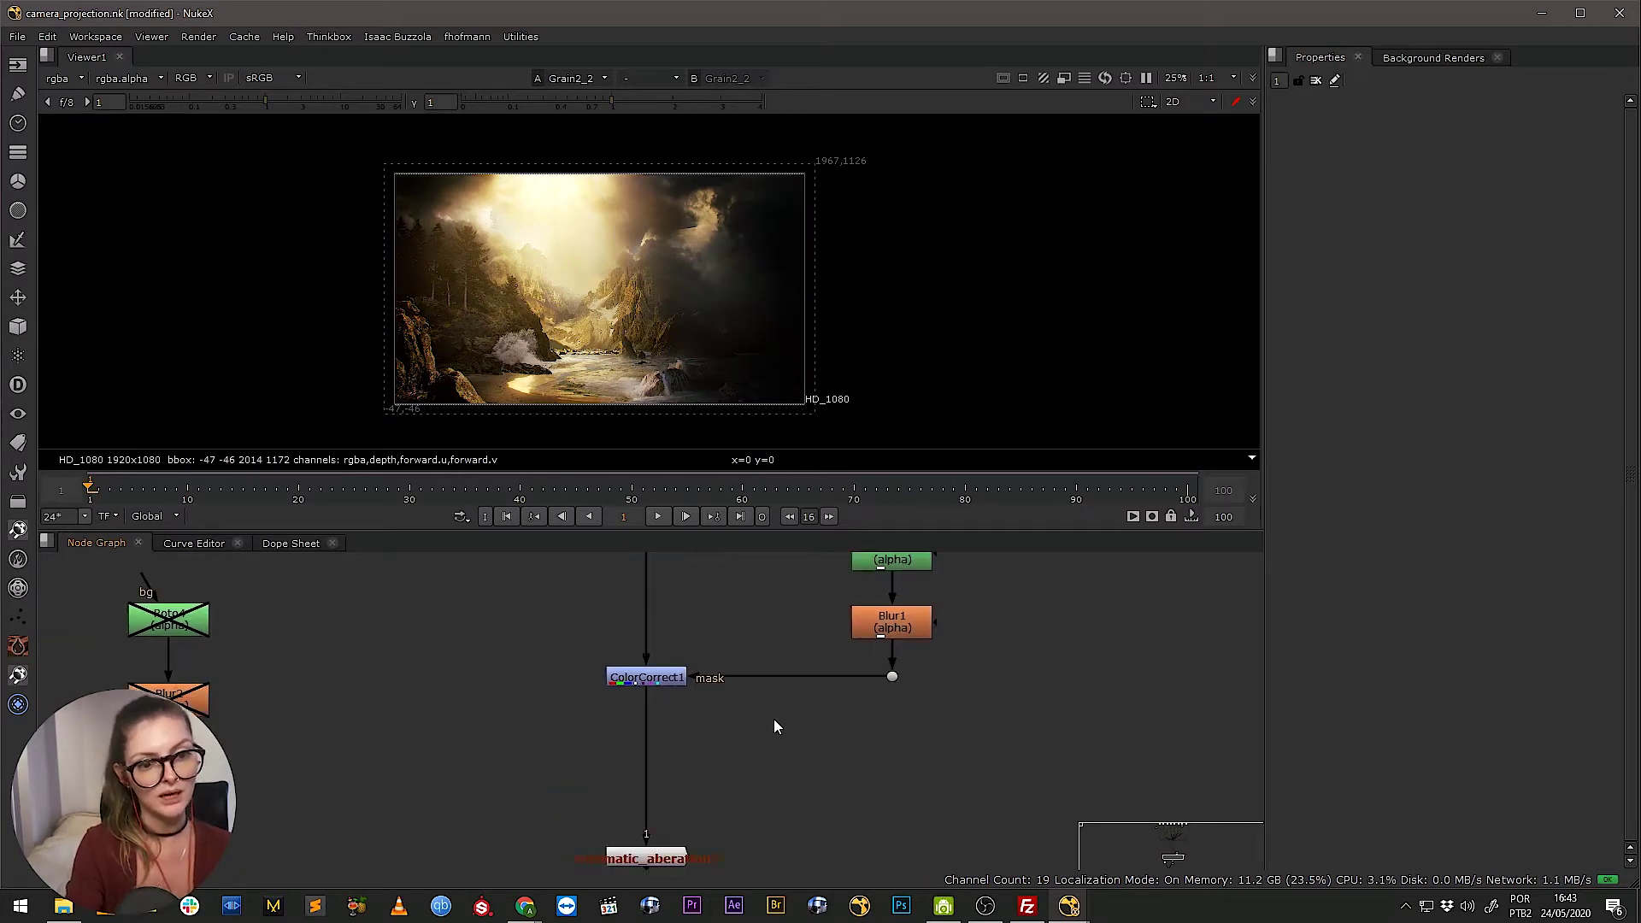
scroll(633, 821, "down", 3)
Check chromatic_aberration2's settings and delete the node from the pipe
left_click(664, 750)
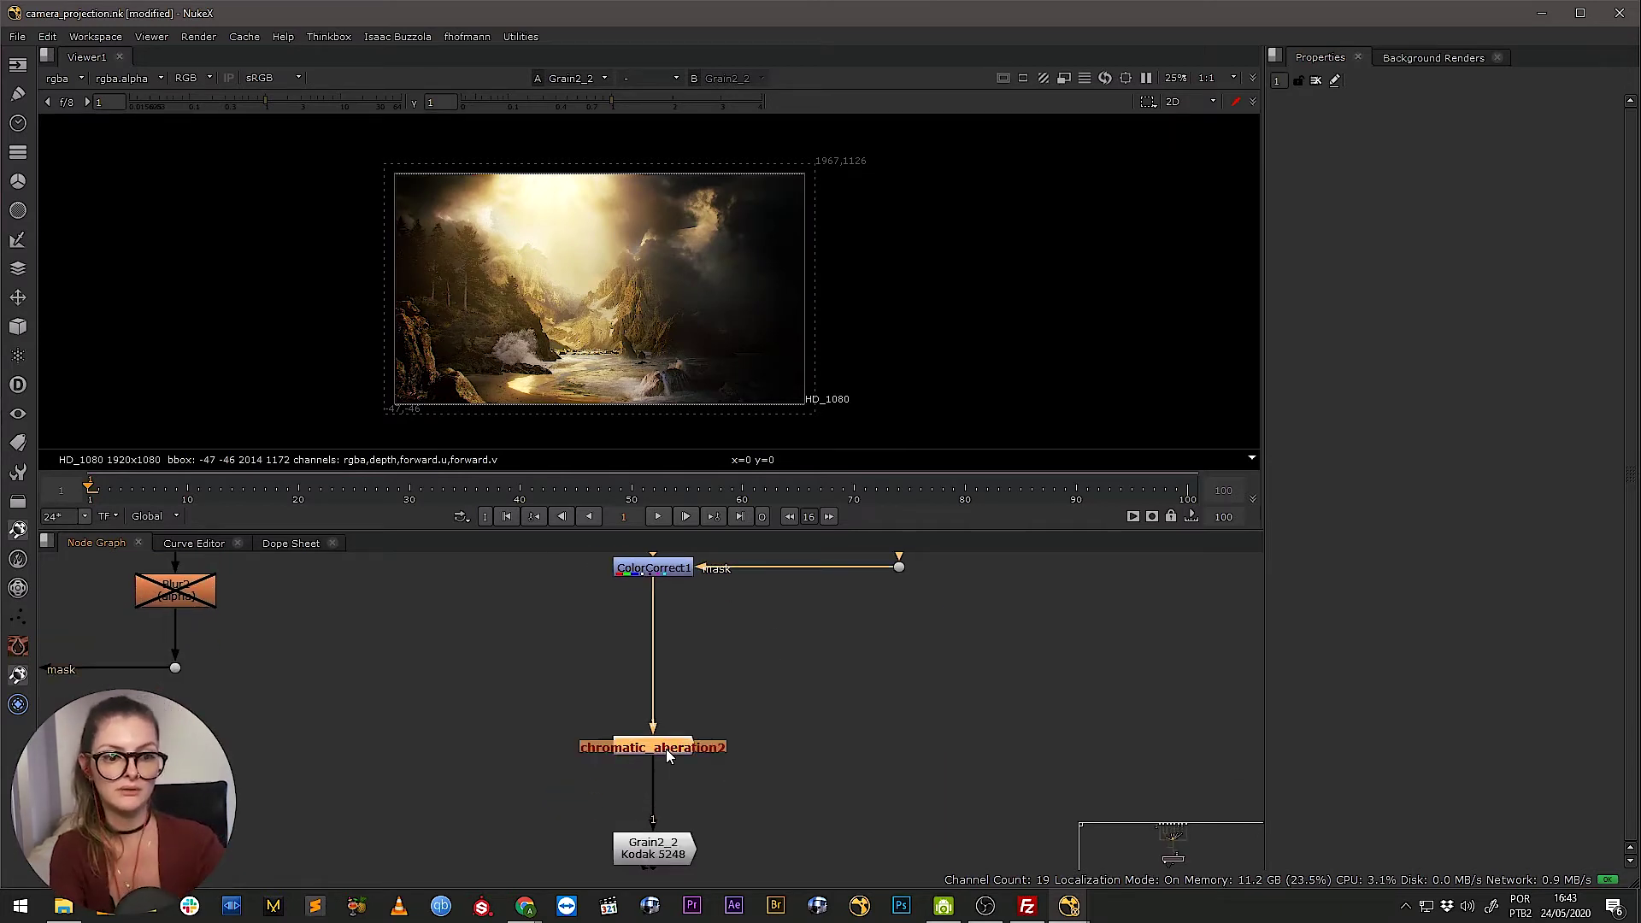
double_click(665, 748)
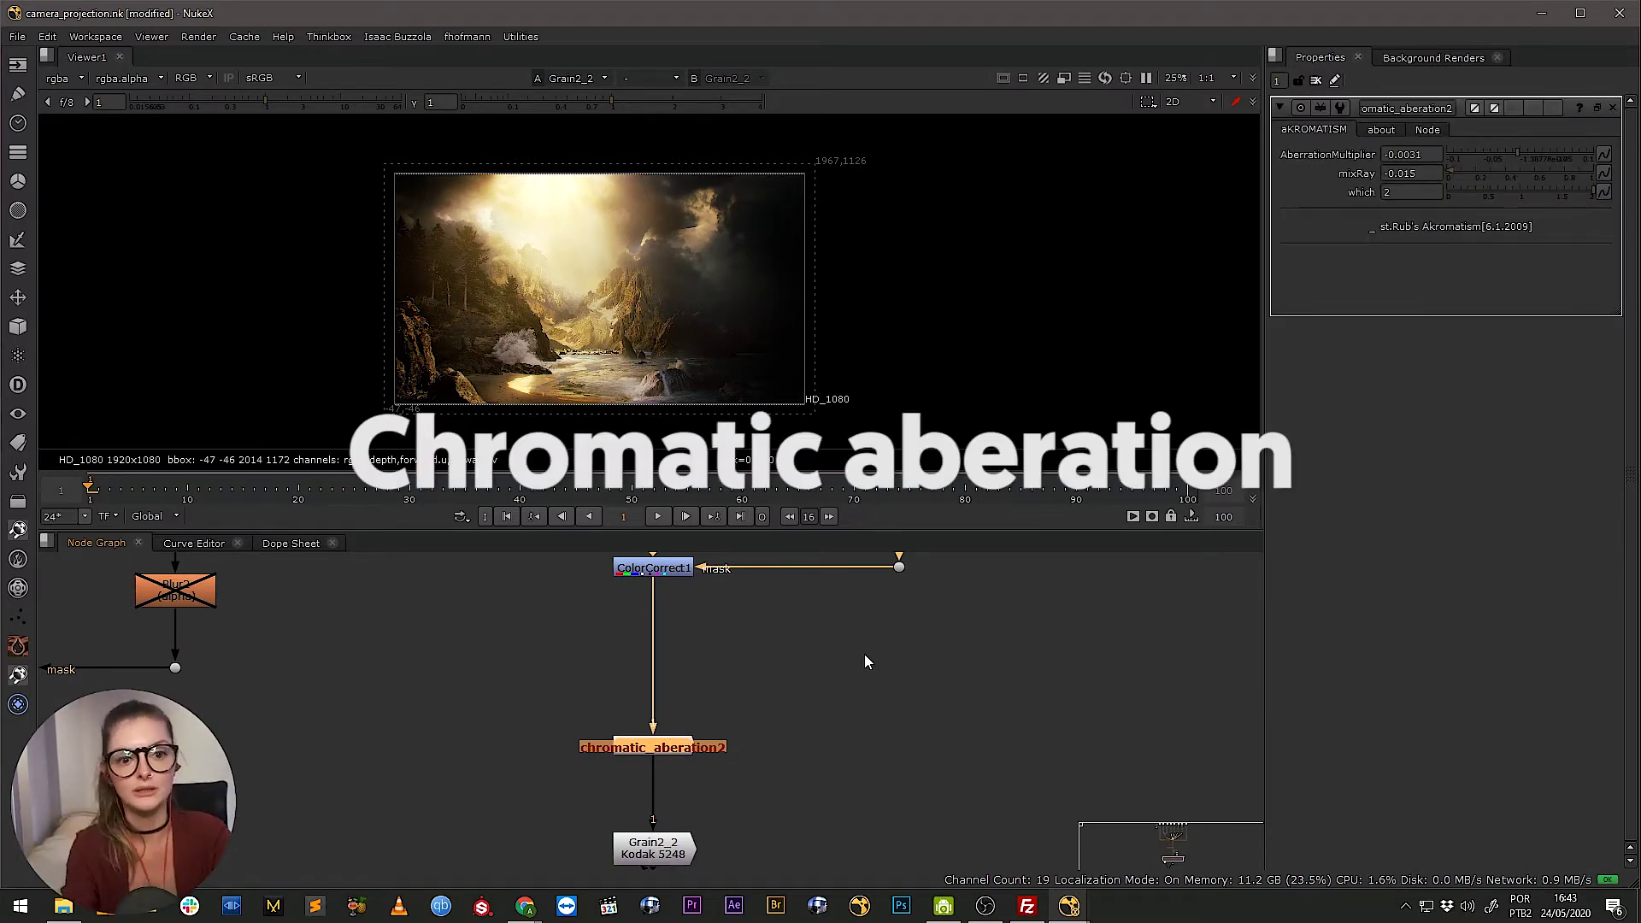
key("Delete")
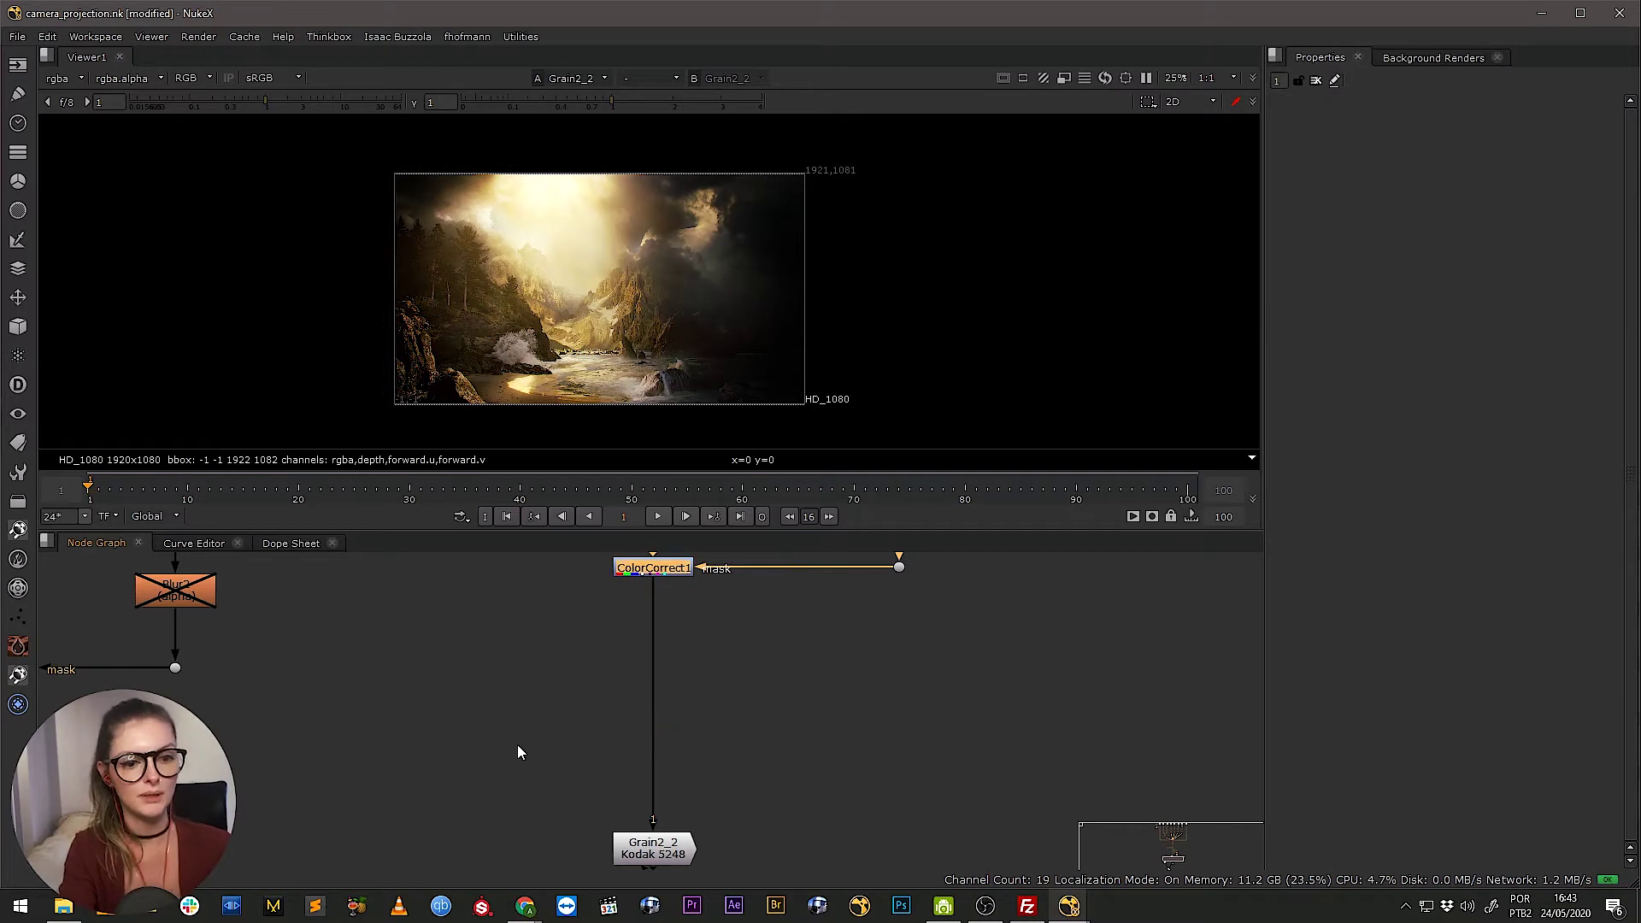
key("ctrl+v")
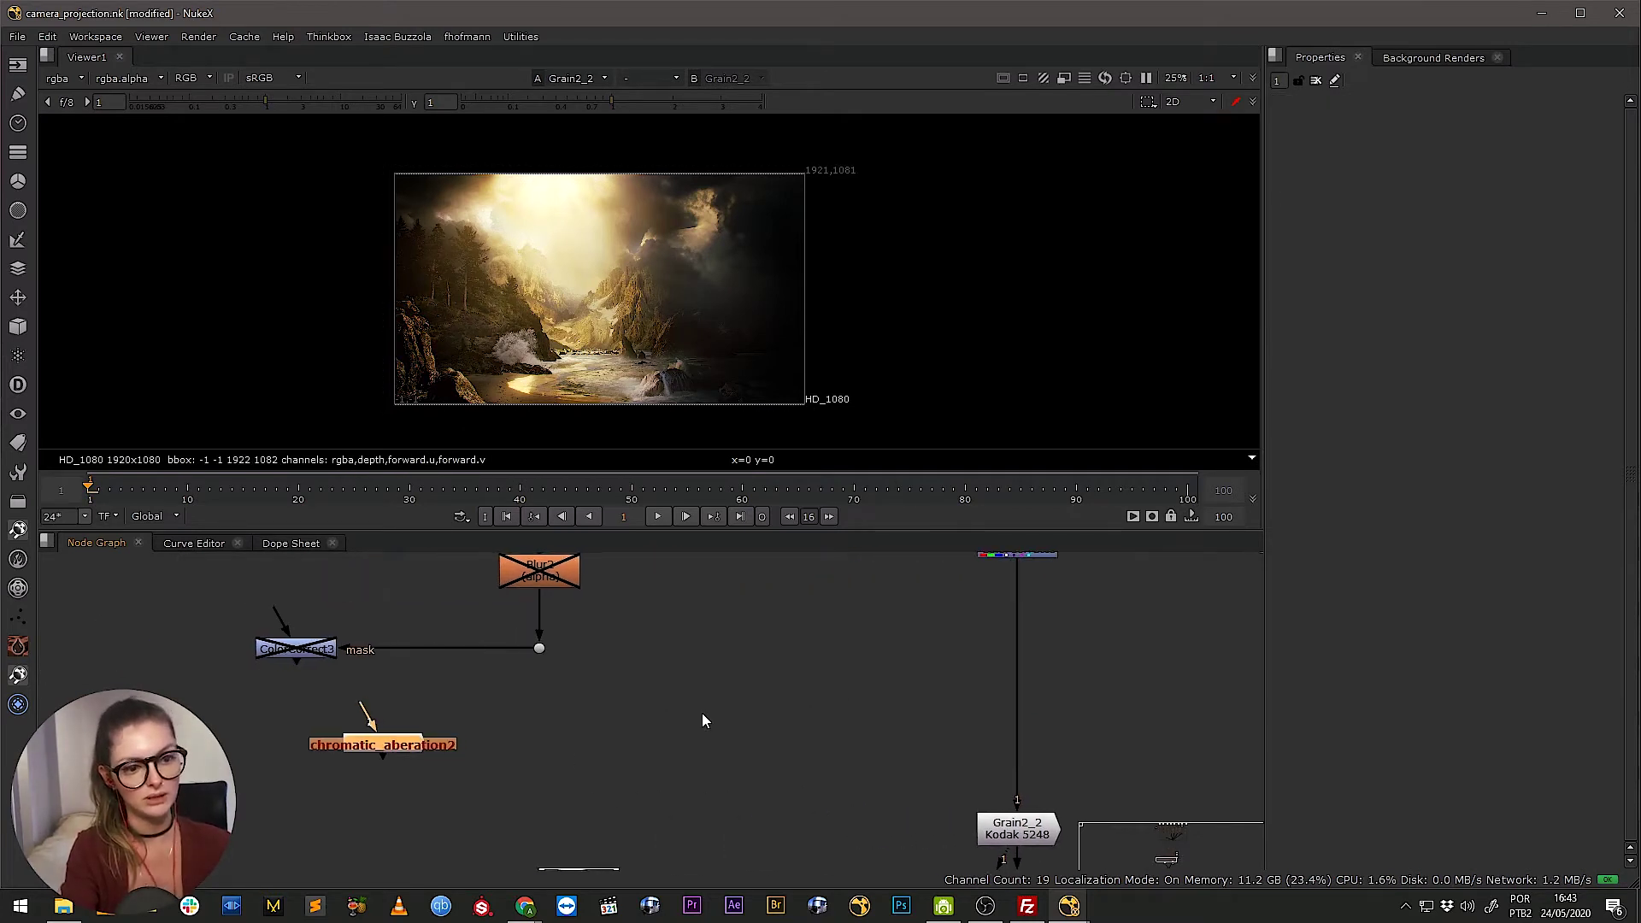
key("Tab")
Create a chromatic_aberration1 node and insert it below ColorCorrect1
type("c")
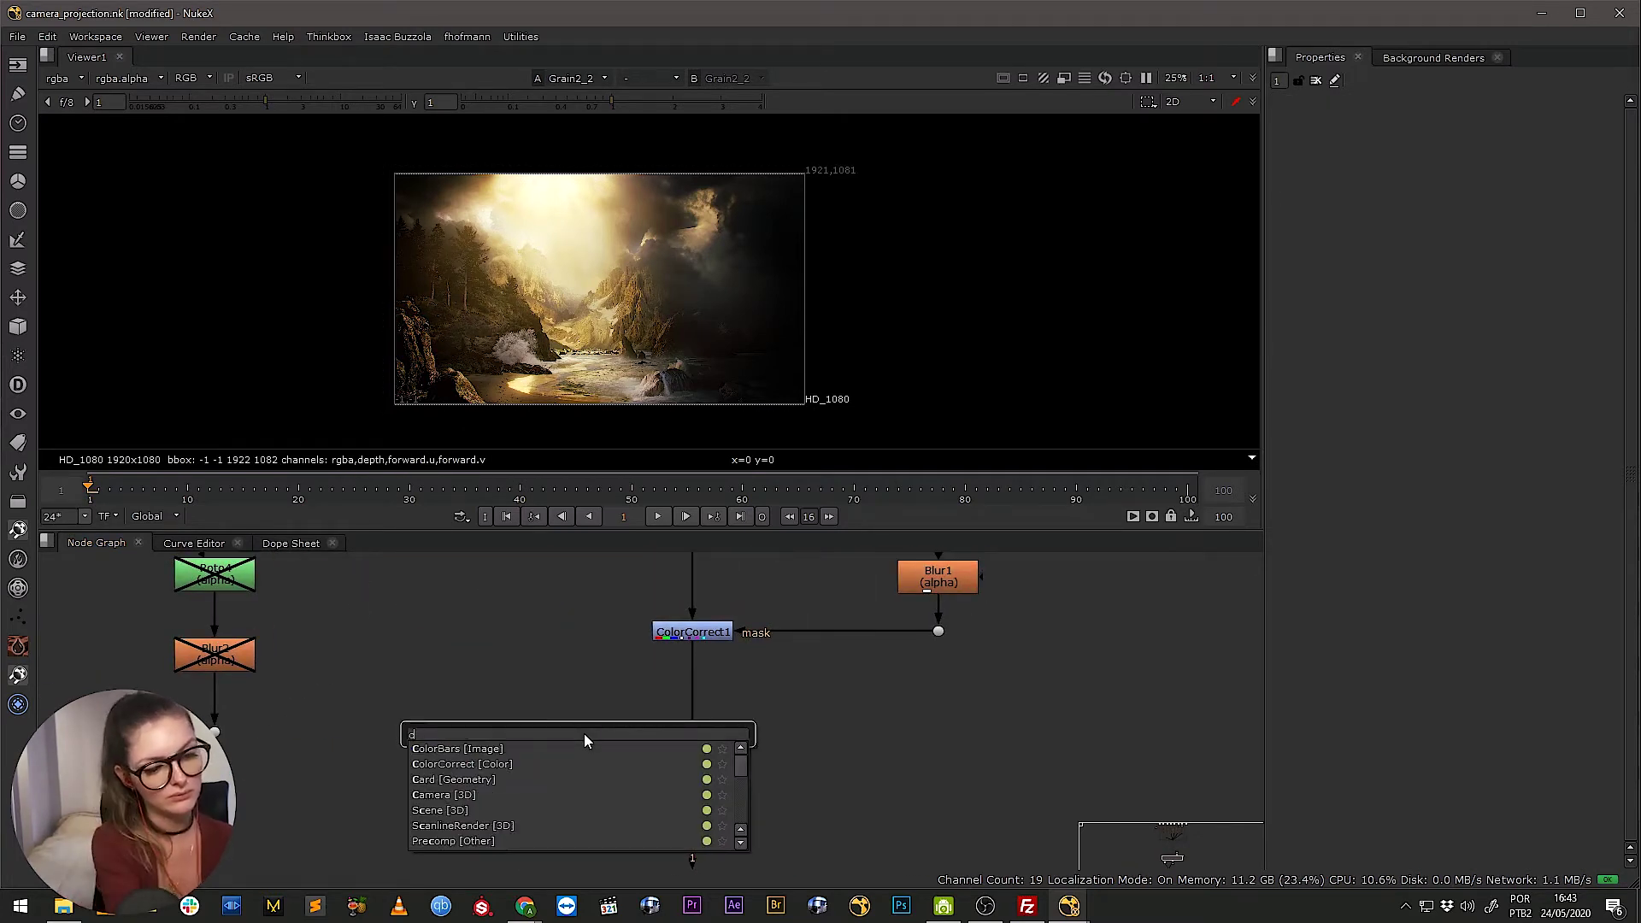
type("hromaKeyer [Keyer")
key("Return")
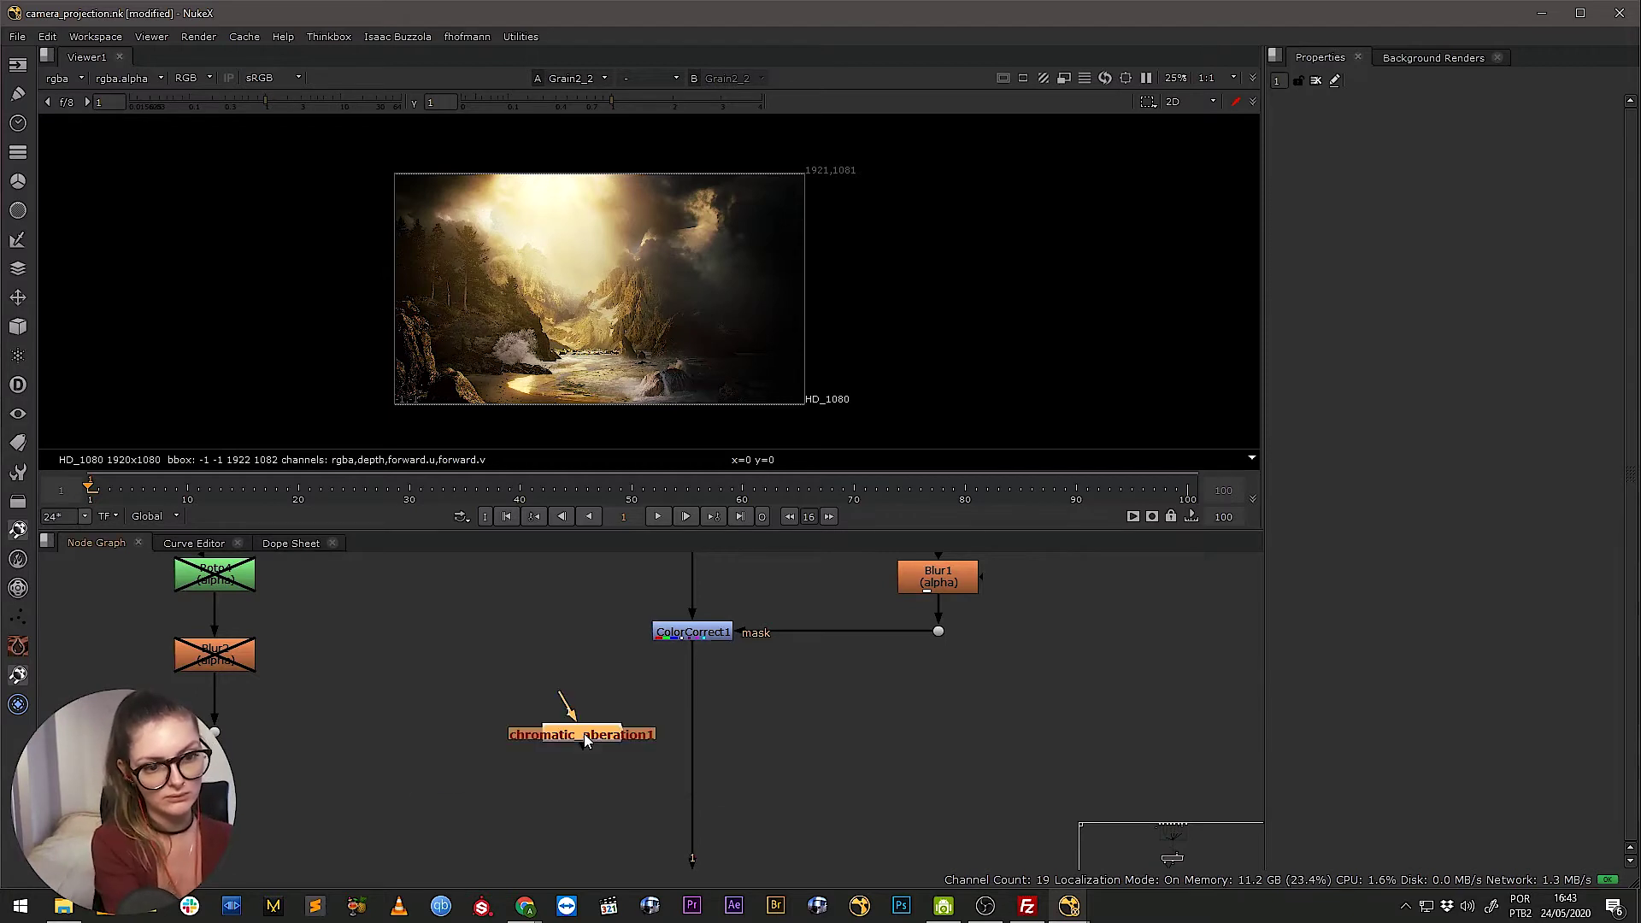
scroll(583, 734, "up", 1)
left_click_drag(585, 735, 721, 746)
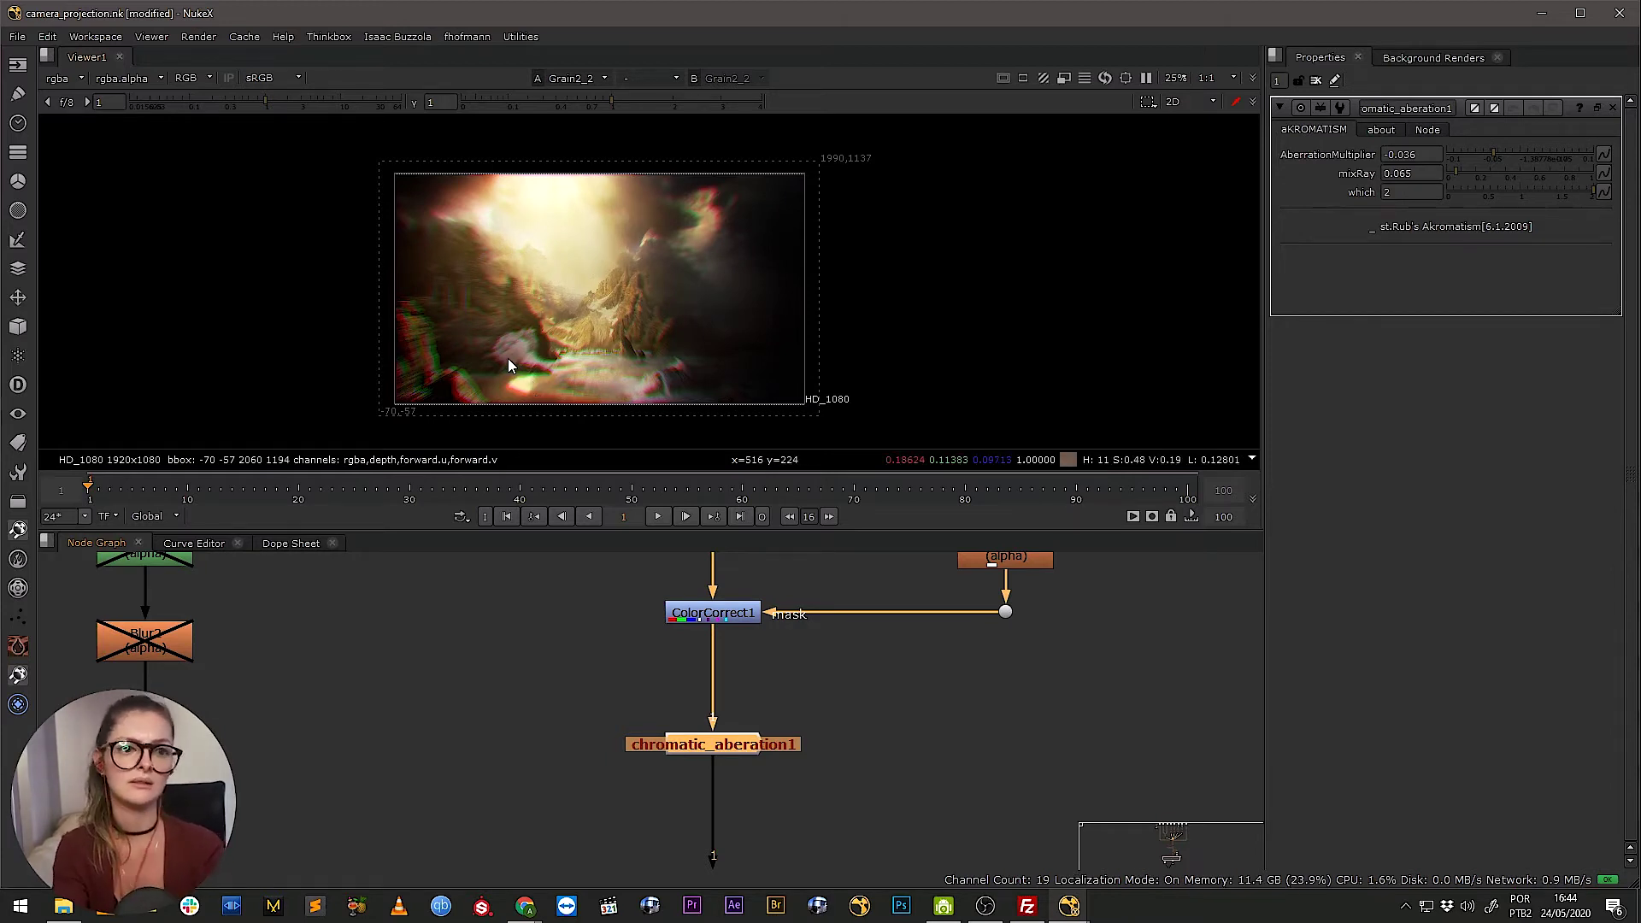
Try different AberrationMultiplier and mixRay values while inspecting the rocks up close
scroll(504, 359, "up", 4)
scroll(504, 324, "up", 1)
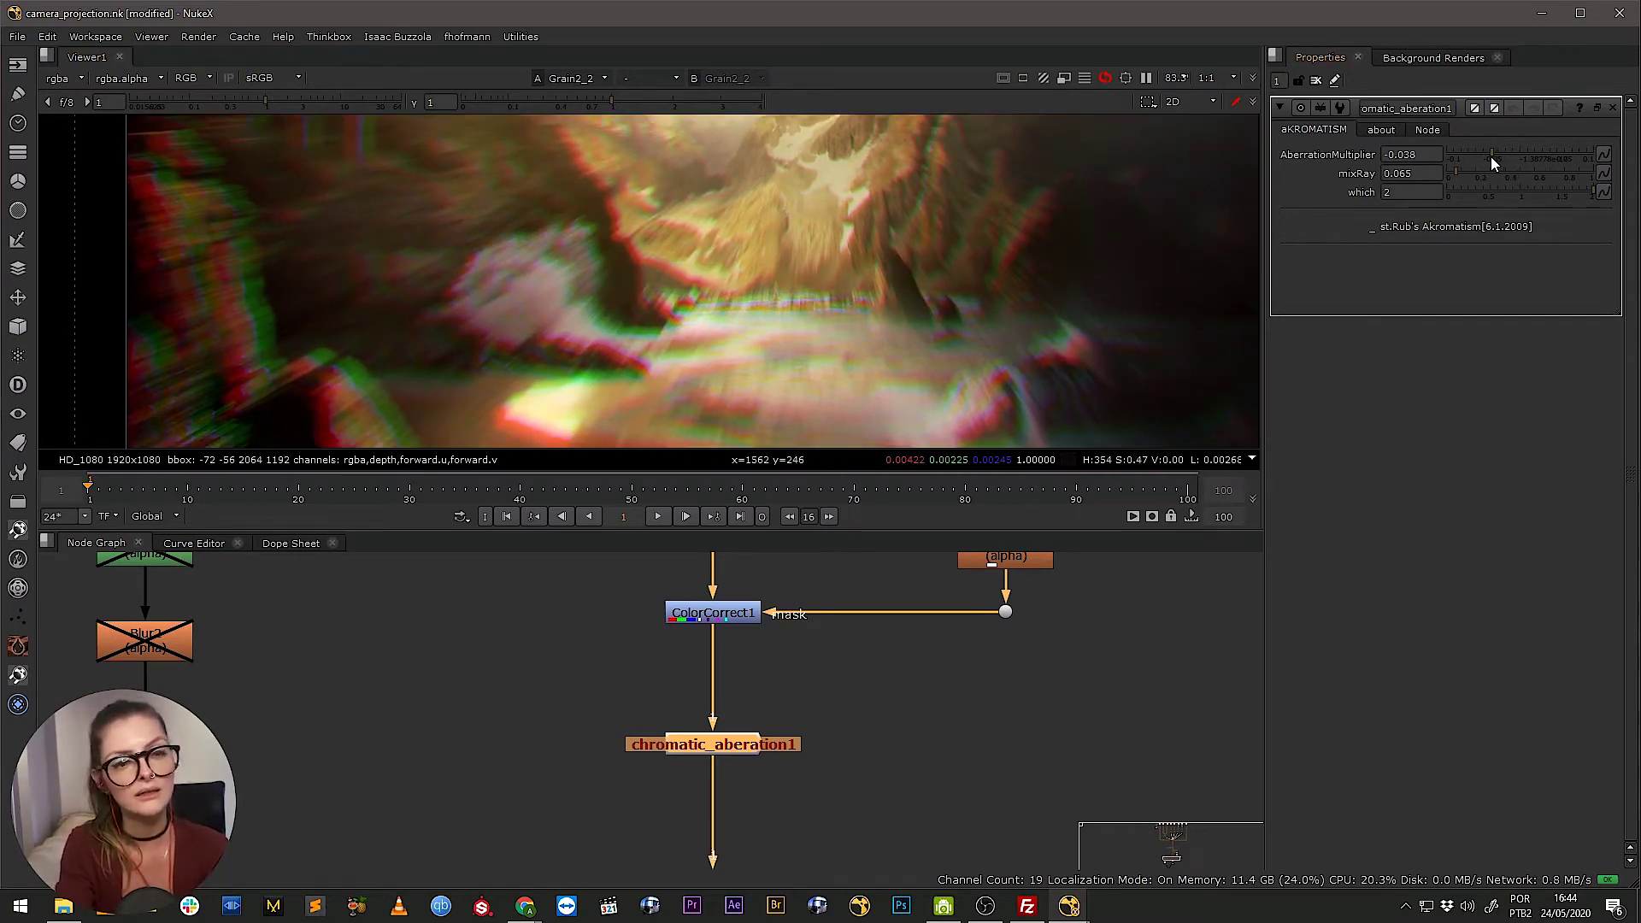
left_click_drag(1492, 156, 1509, 152)
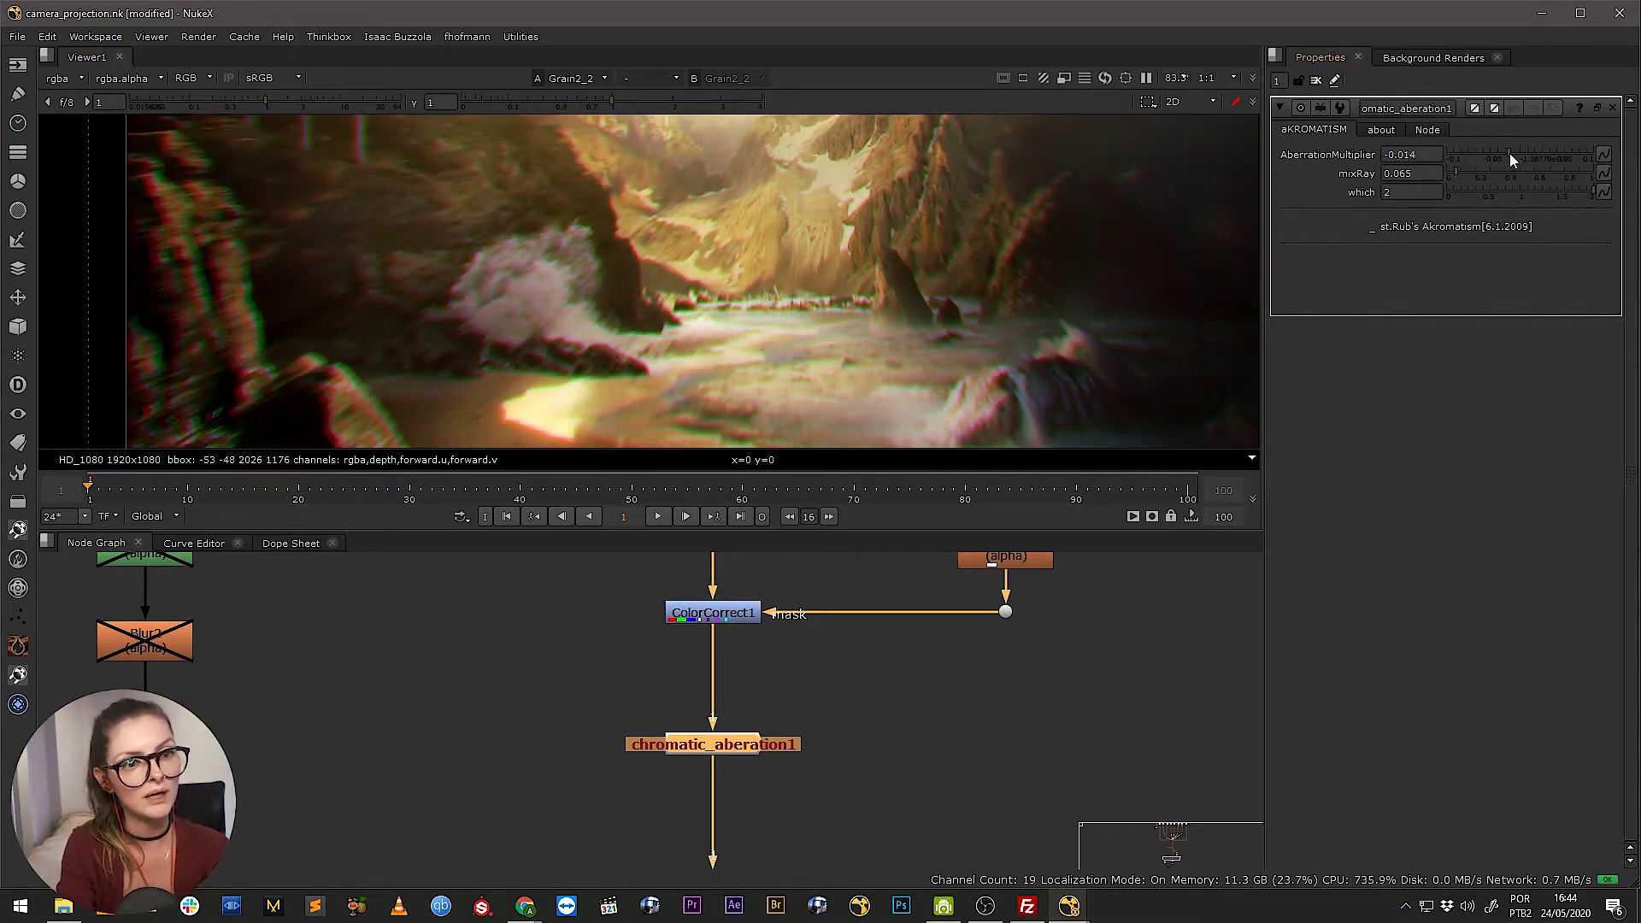
left_click_drag(778, 361, 849, 311)
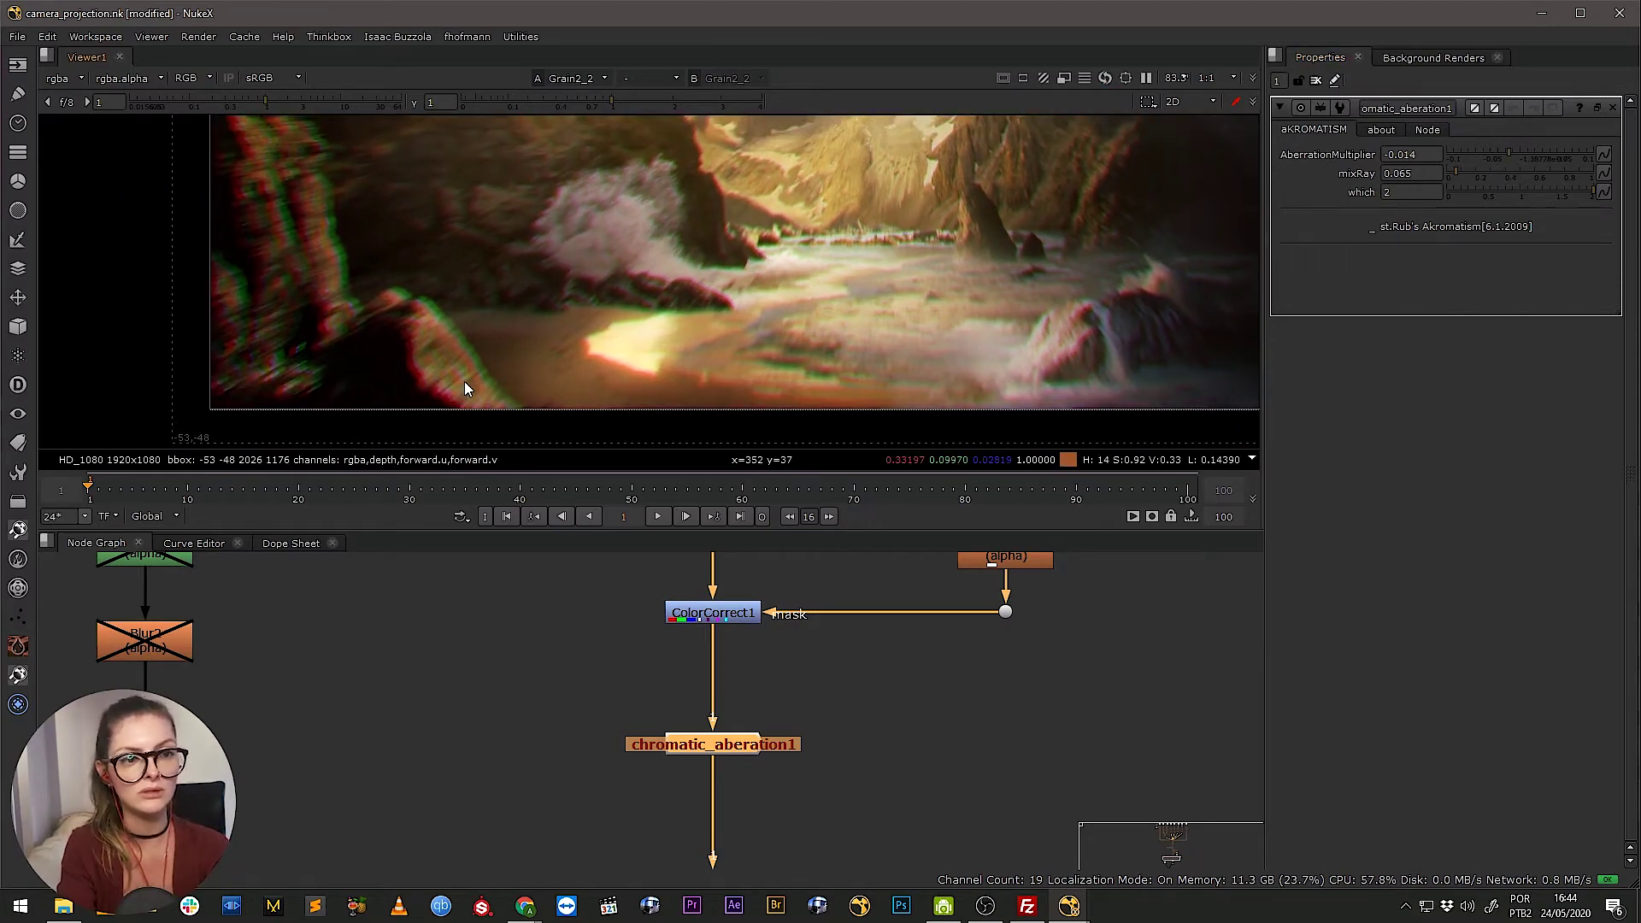
scroll(464, 381, "up", 5)
left_click_drag(463, 373, 988, 286)
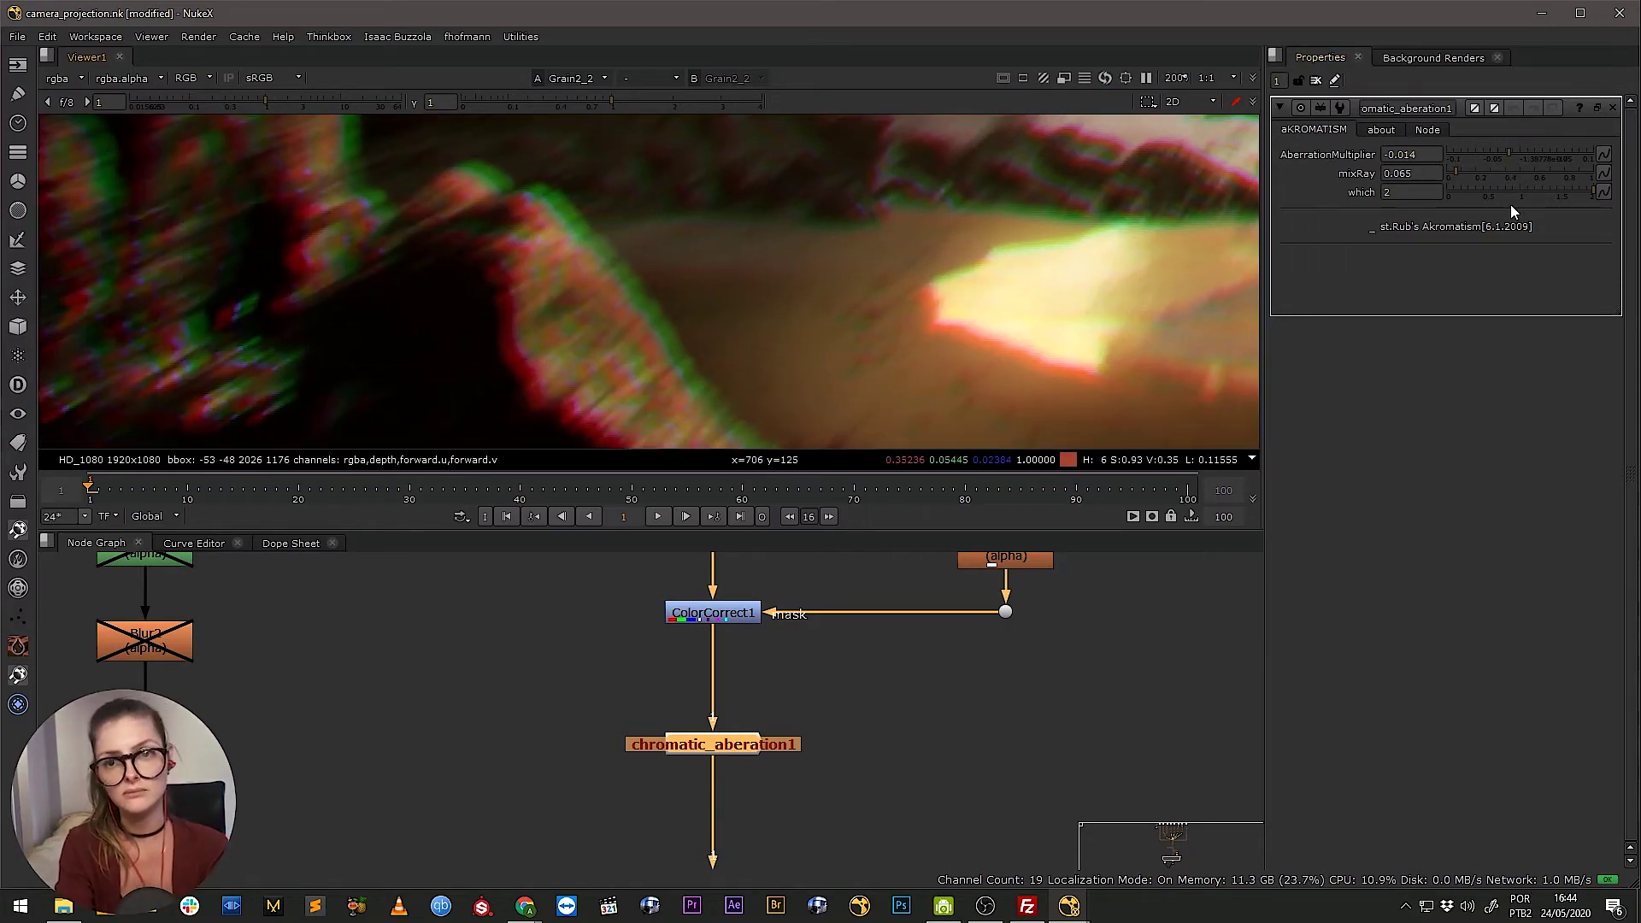
left_click_drag(1510, 153, 1518, 154)
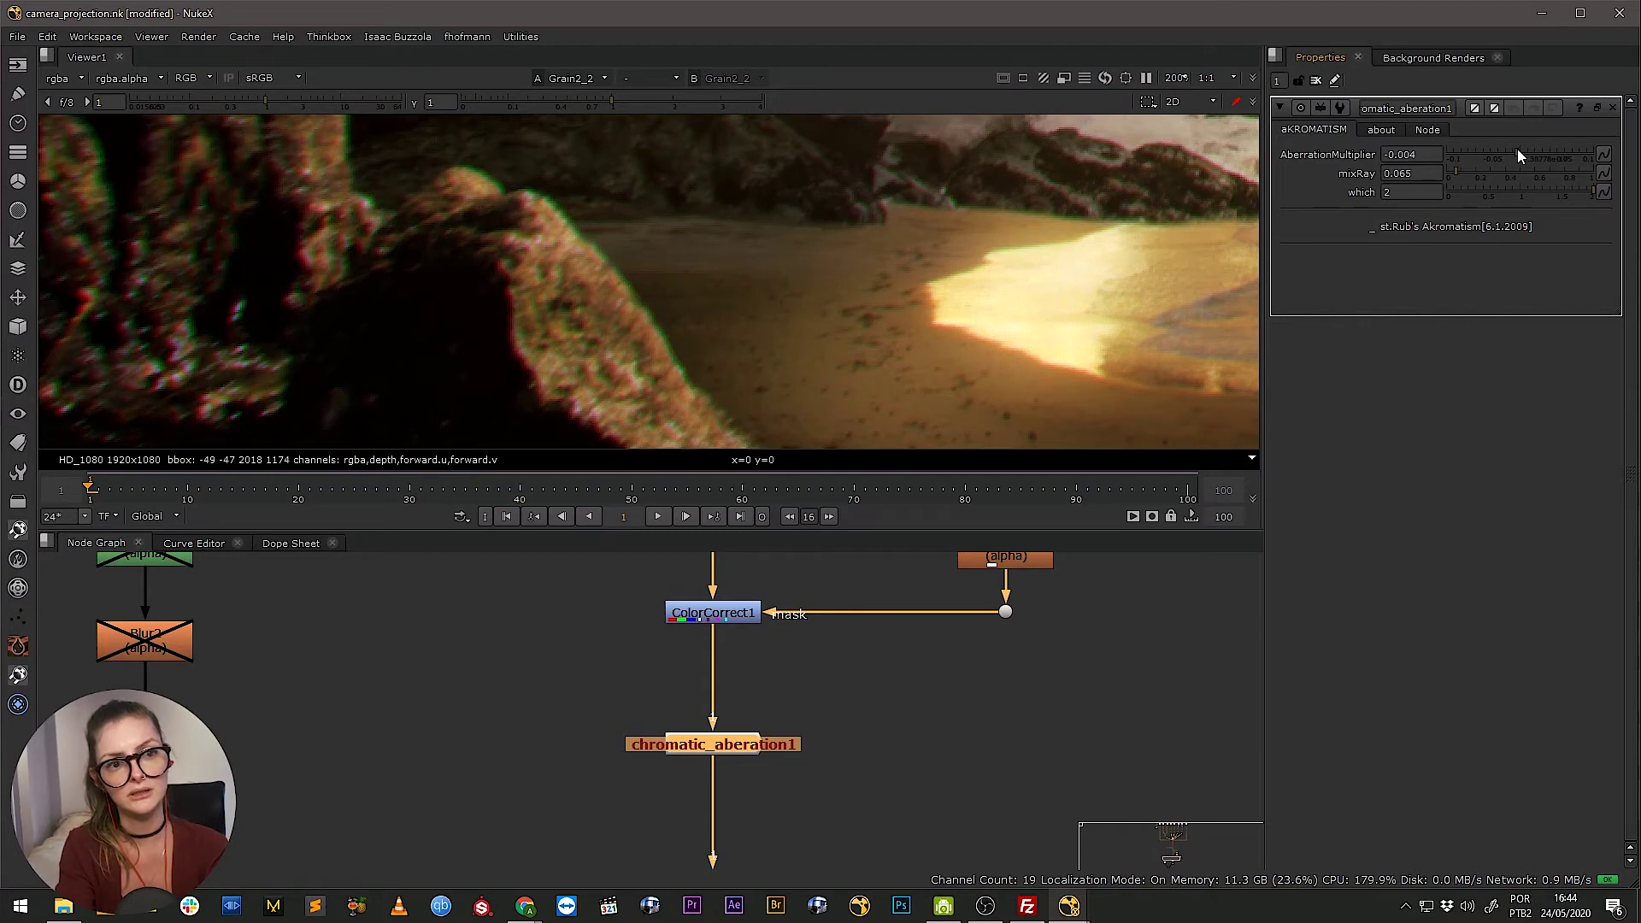
left_click(1460, 173)
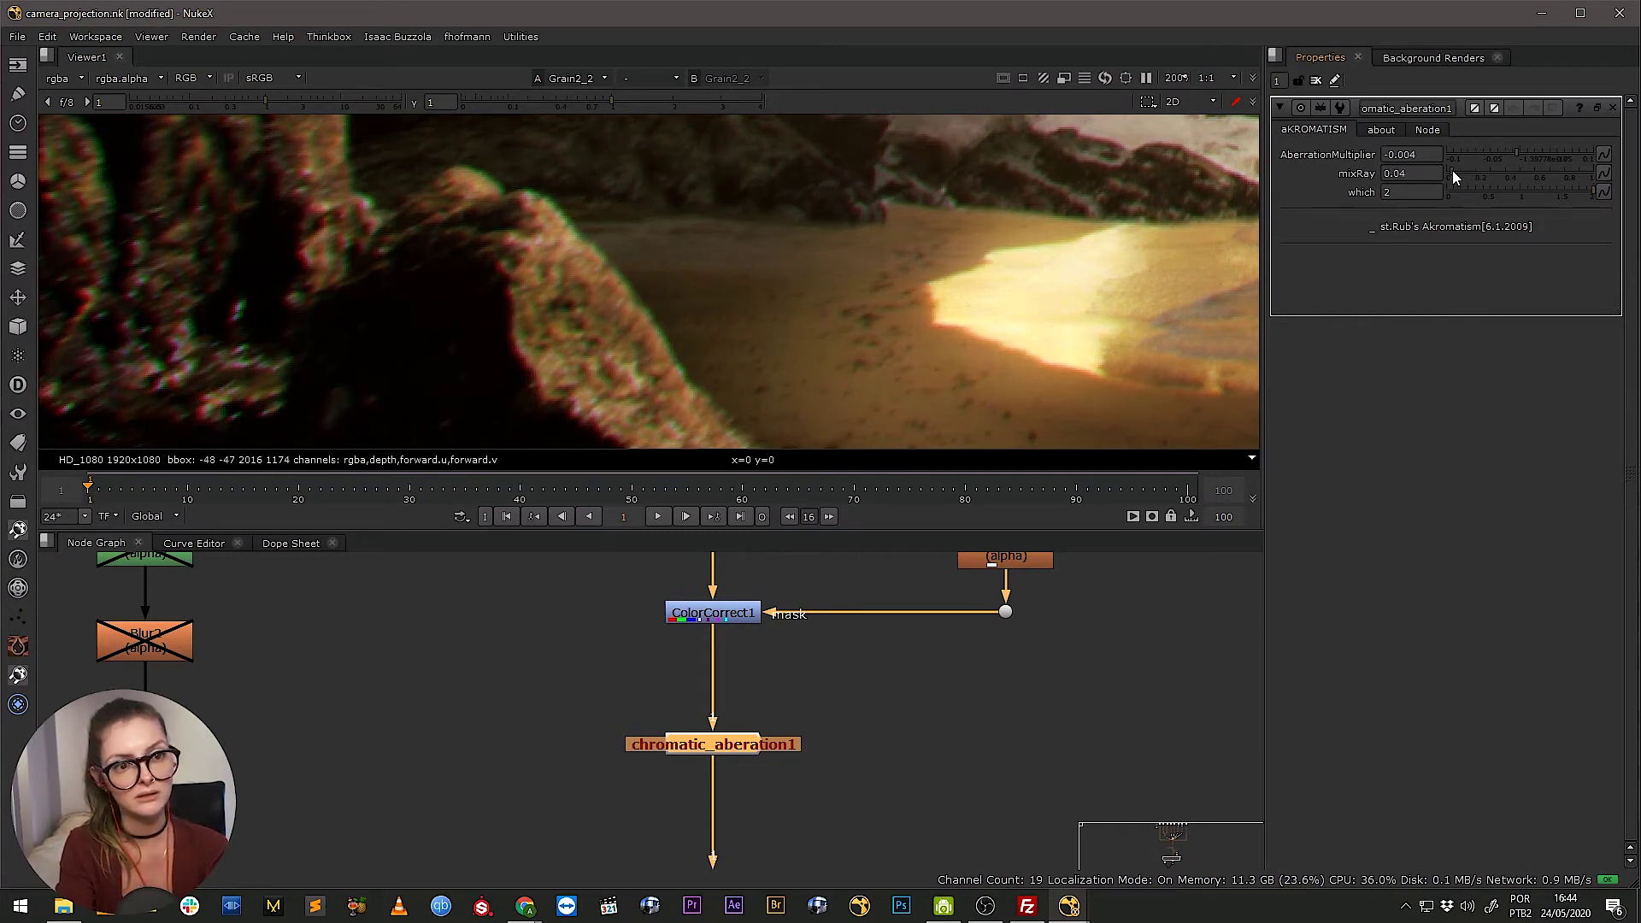
left_click_drag(1452, 172, 1449, 172)
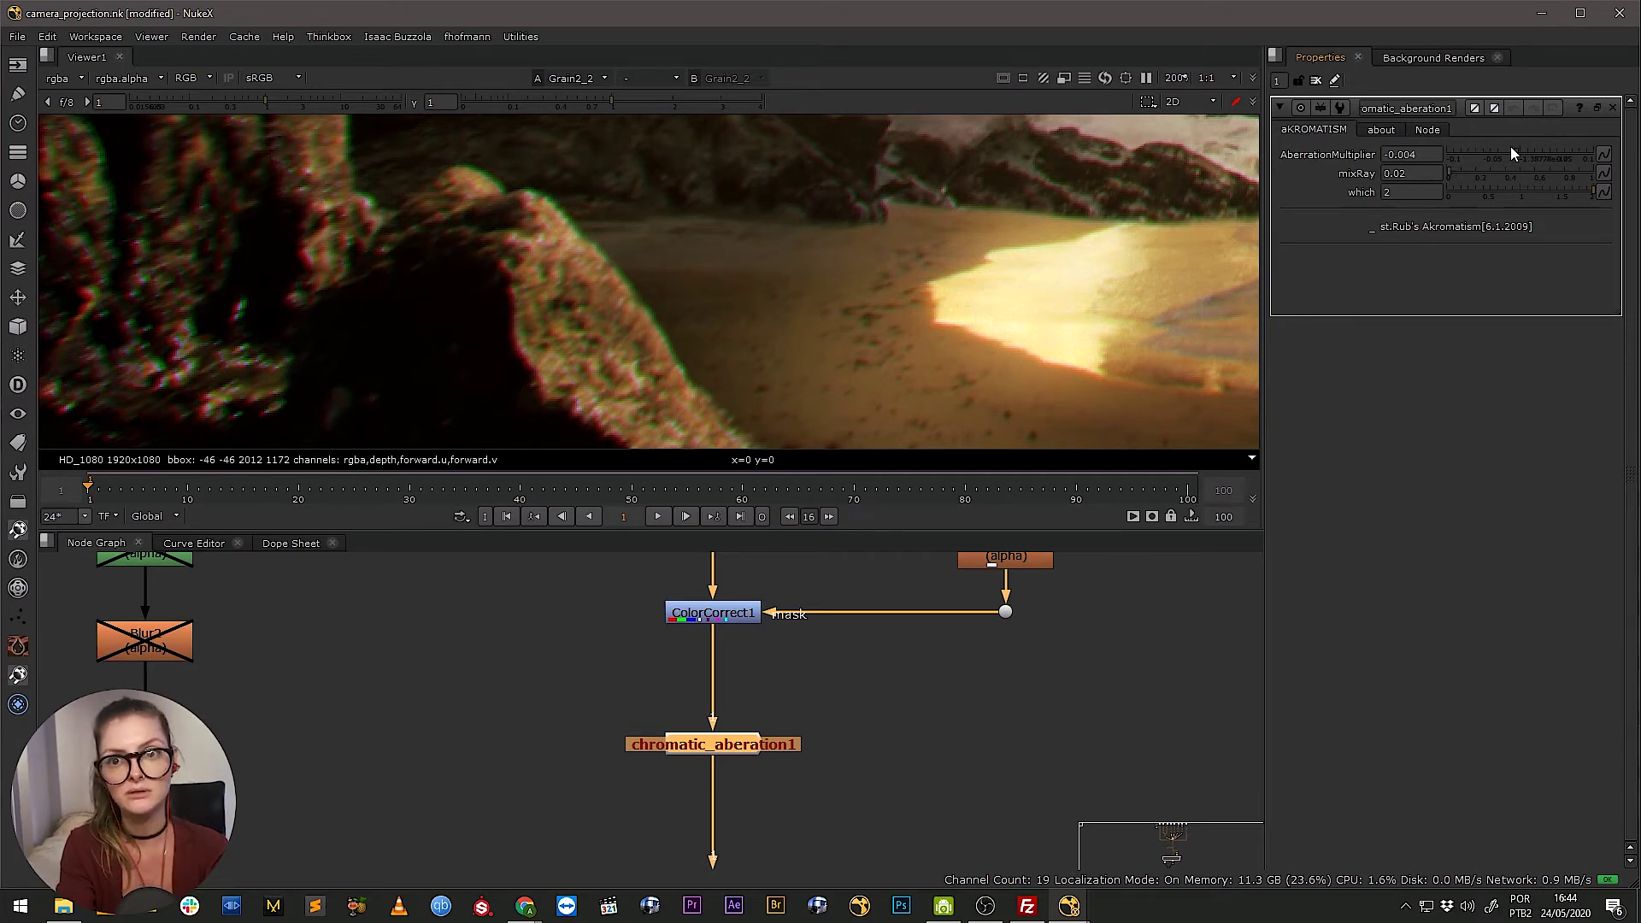
left_click_drag(1518, 151, 1521, 150)
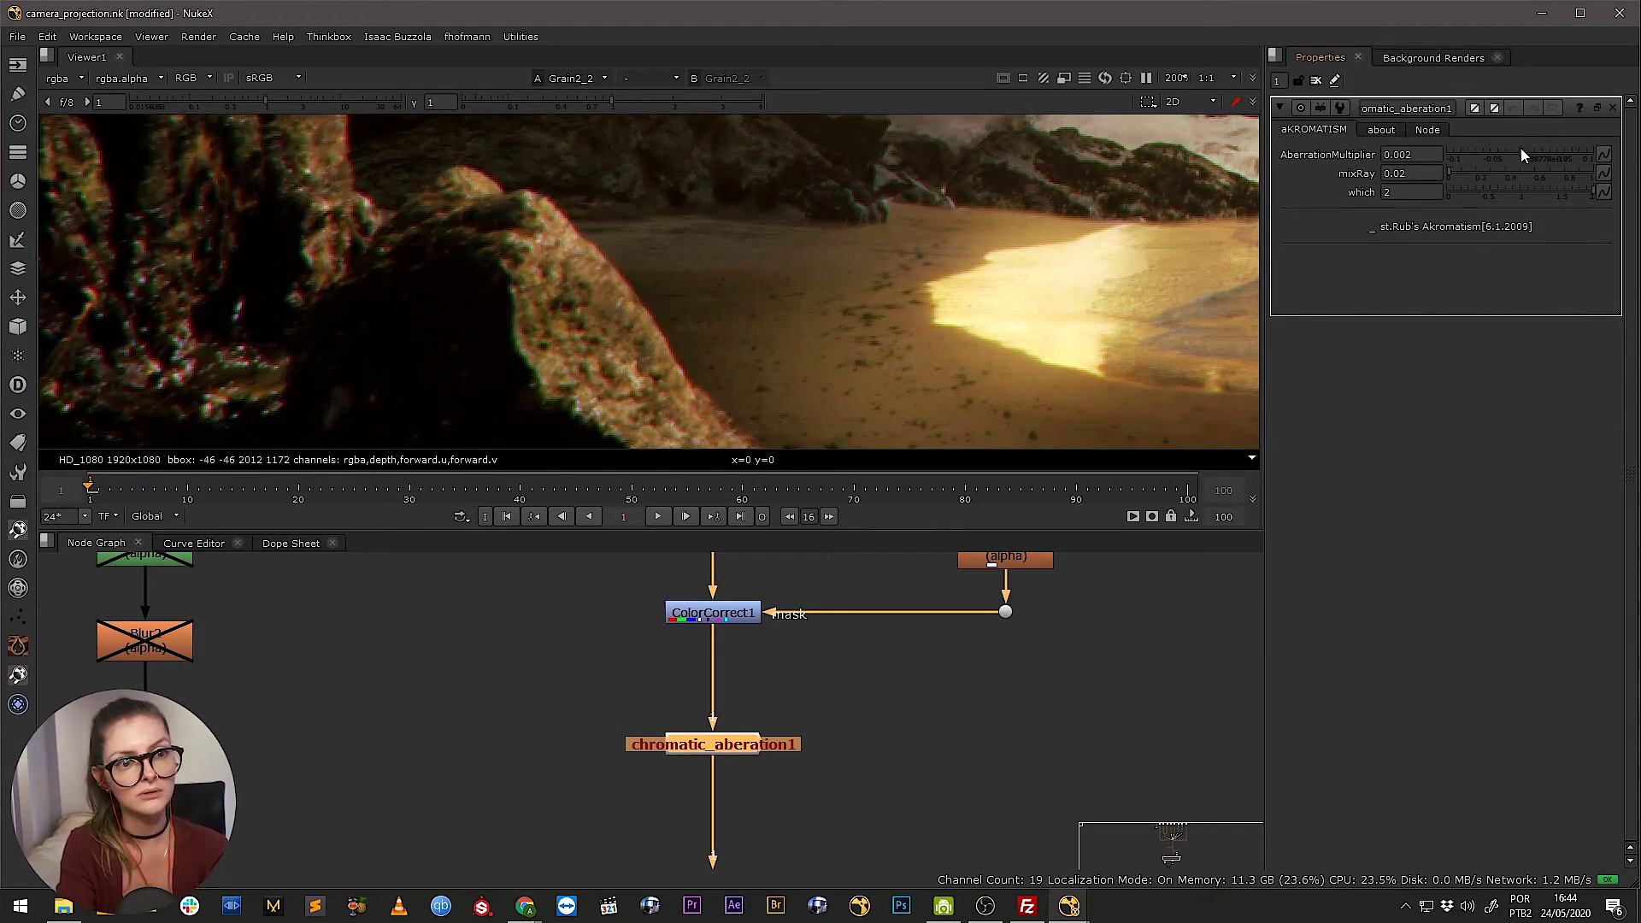
Set AberrationMultiplier to 0.003 and mixRay to 0.05
left_click(1412, 153)
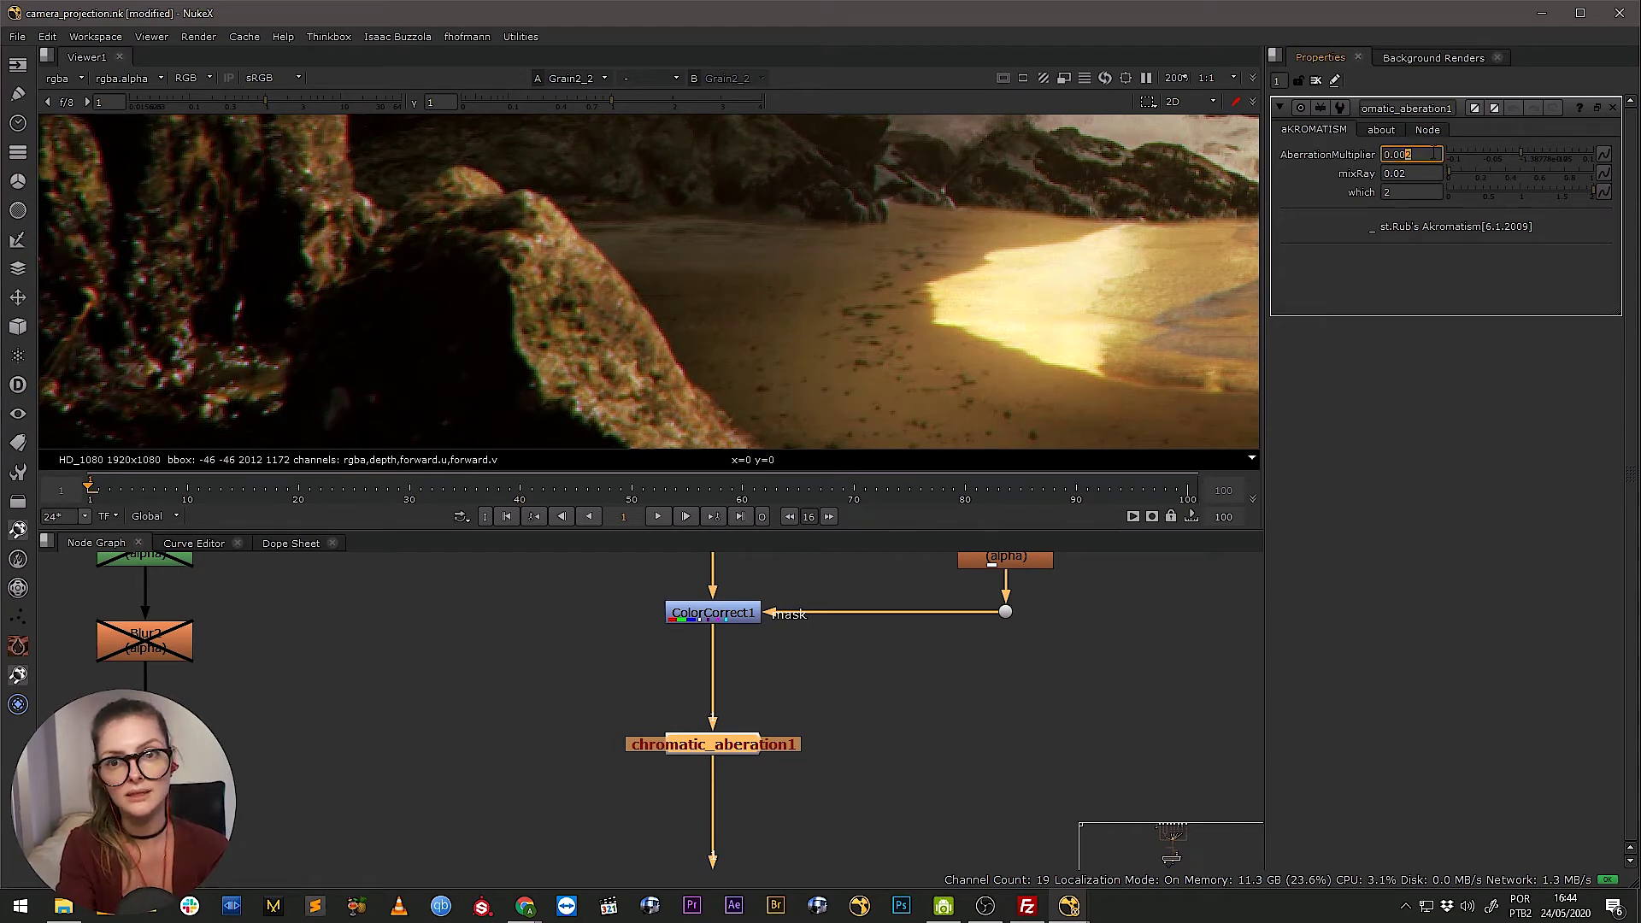
key("Up")
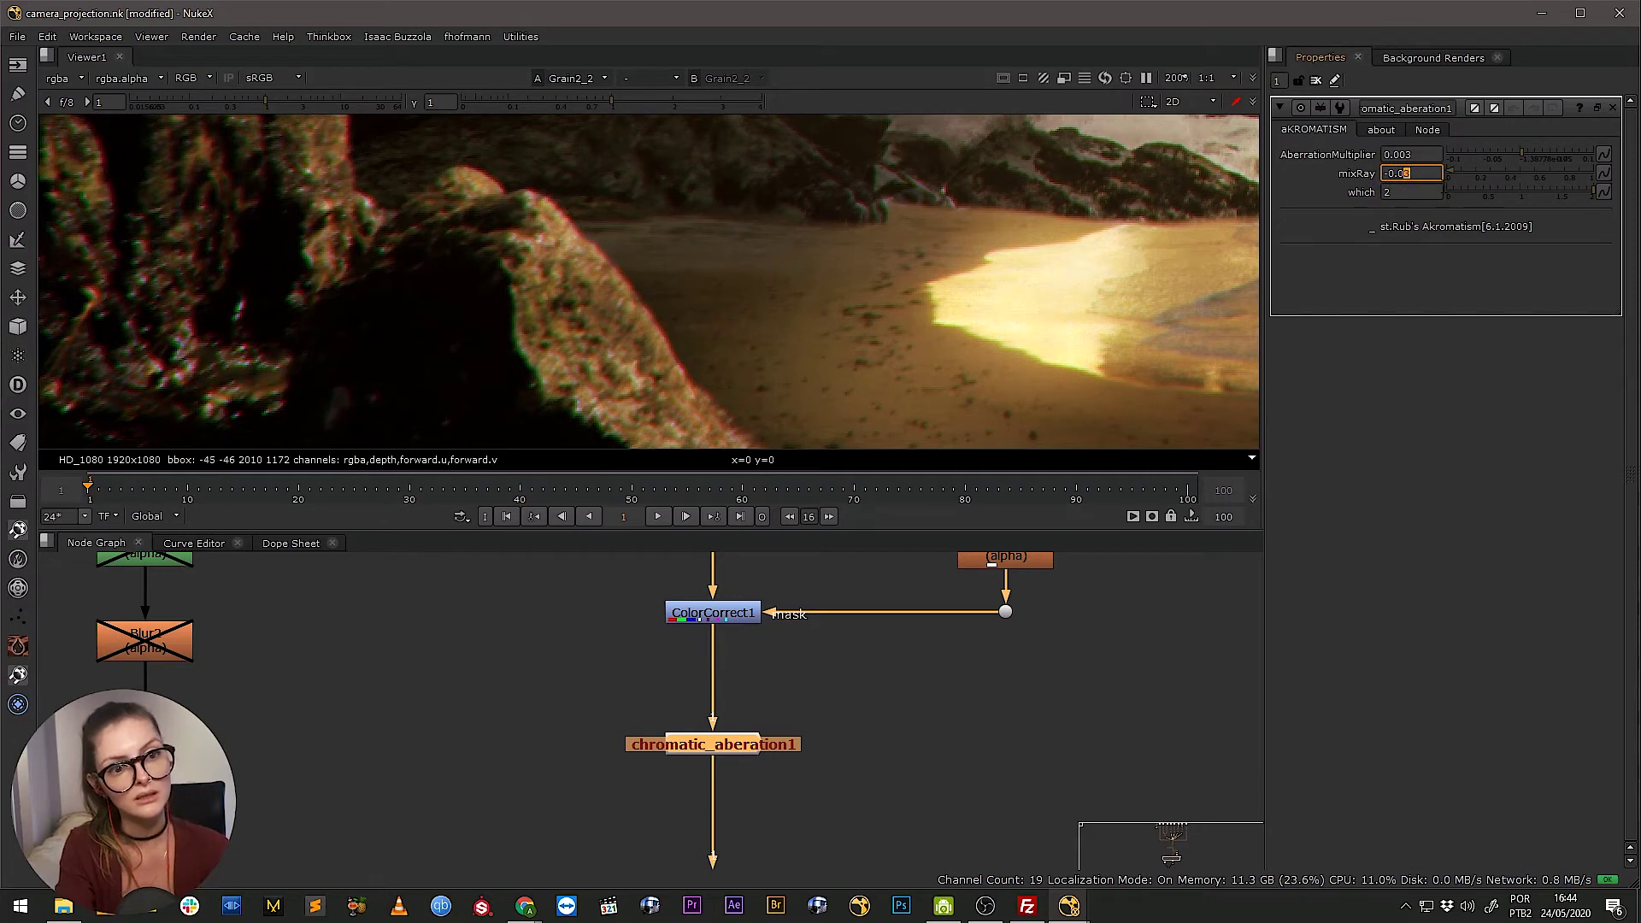
key("Up")
key("Up")
key("Up")
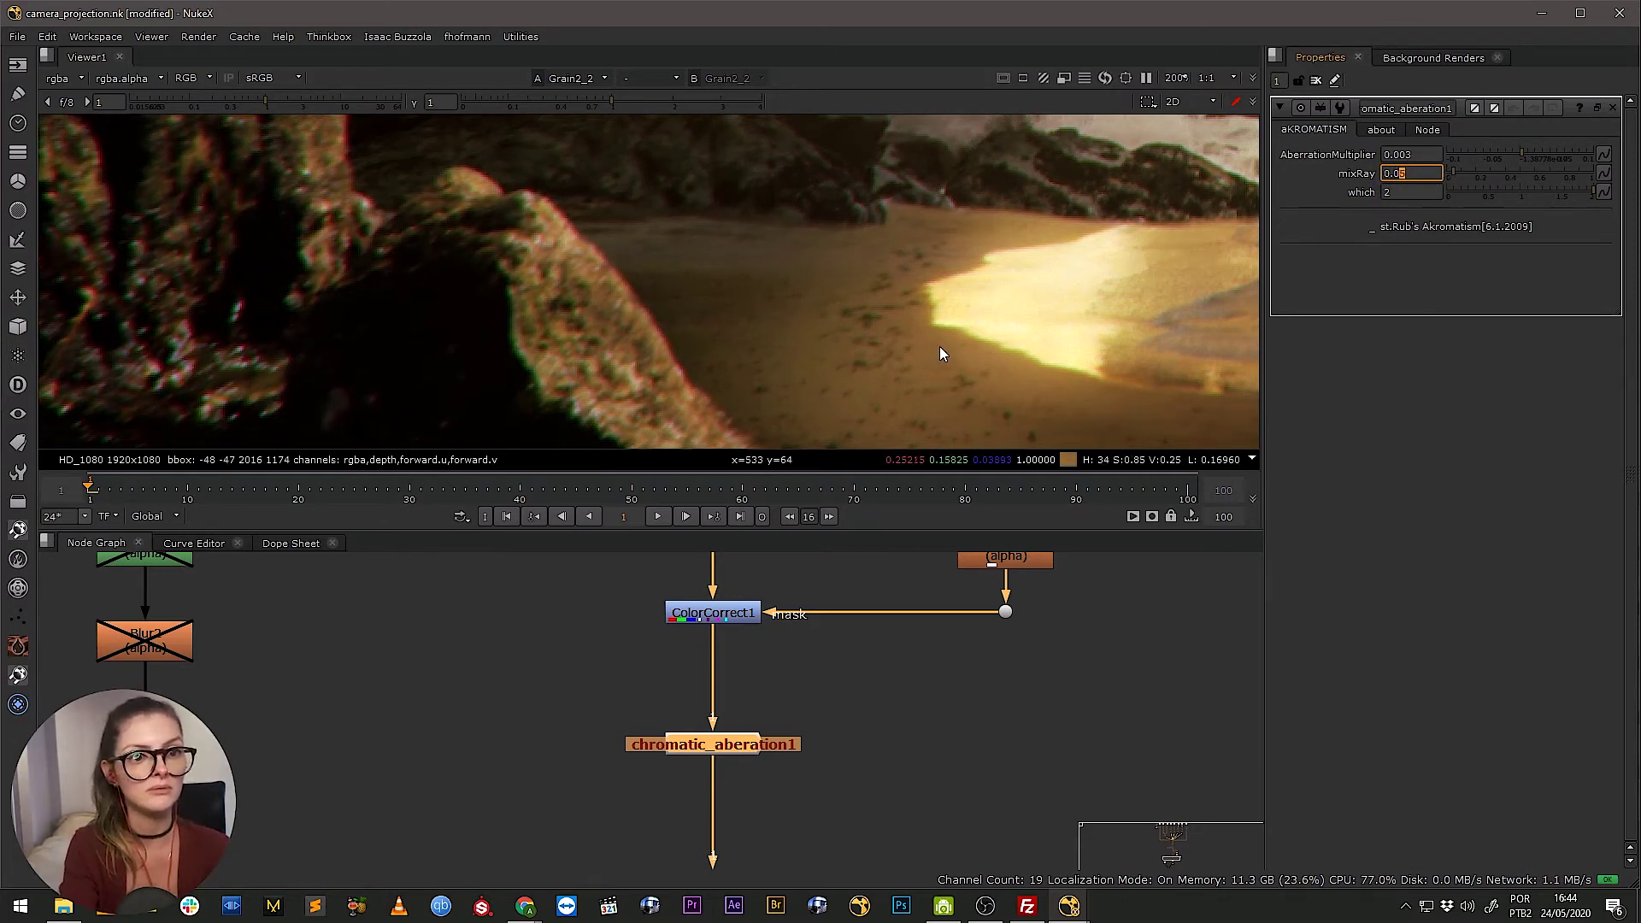
left_click(859, 817)
Fit the frame in the viewer, enlarge the viewer panel, and frame the node tree
scroll(942, 724, "down", 5)
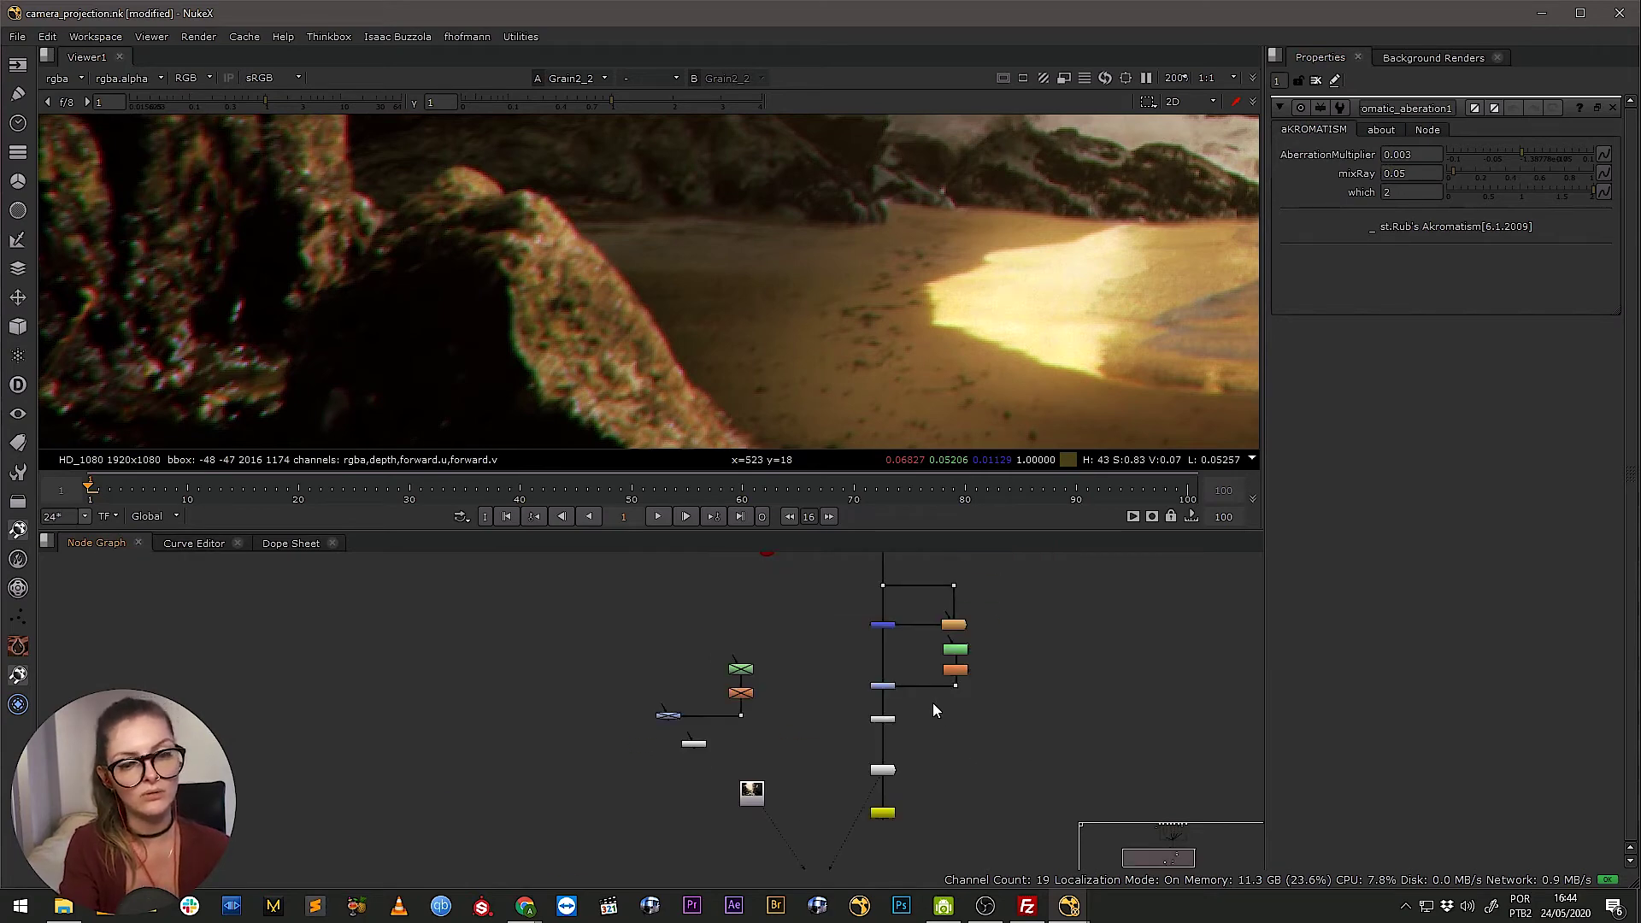
scroll(932, 702, "down", 5)
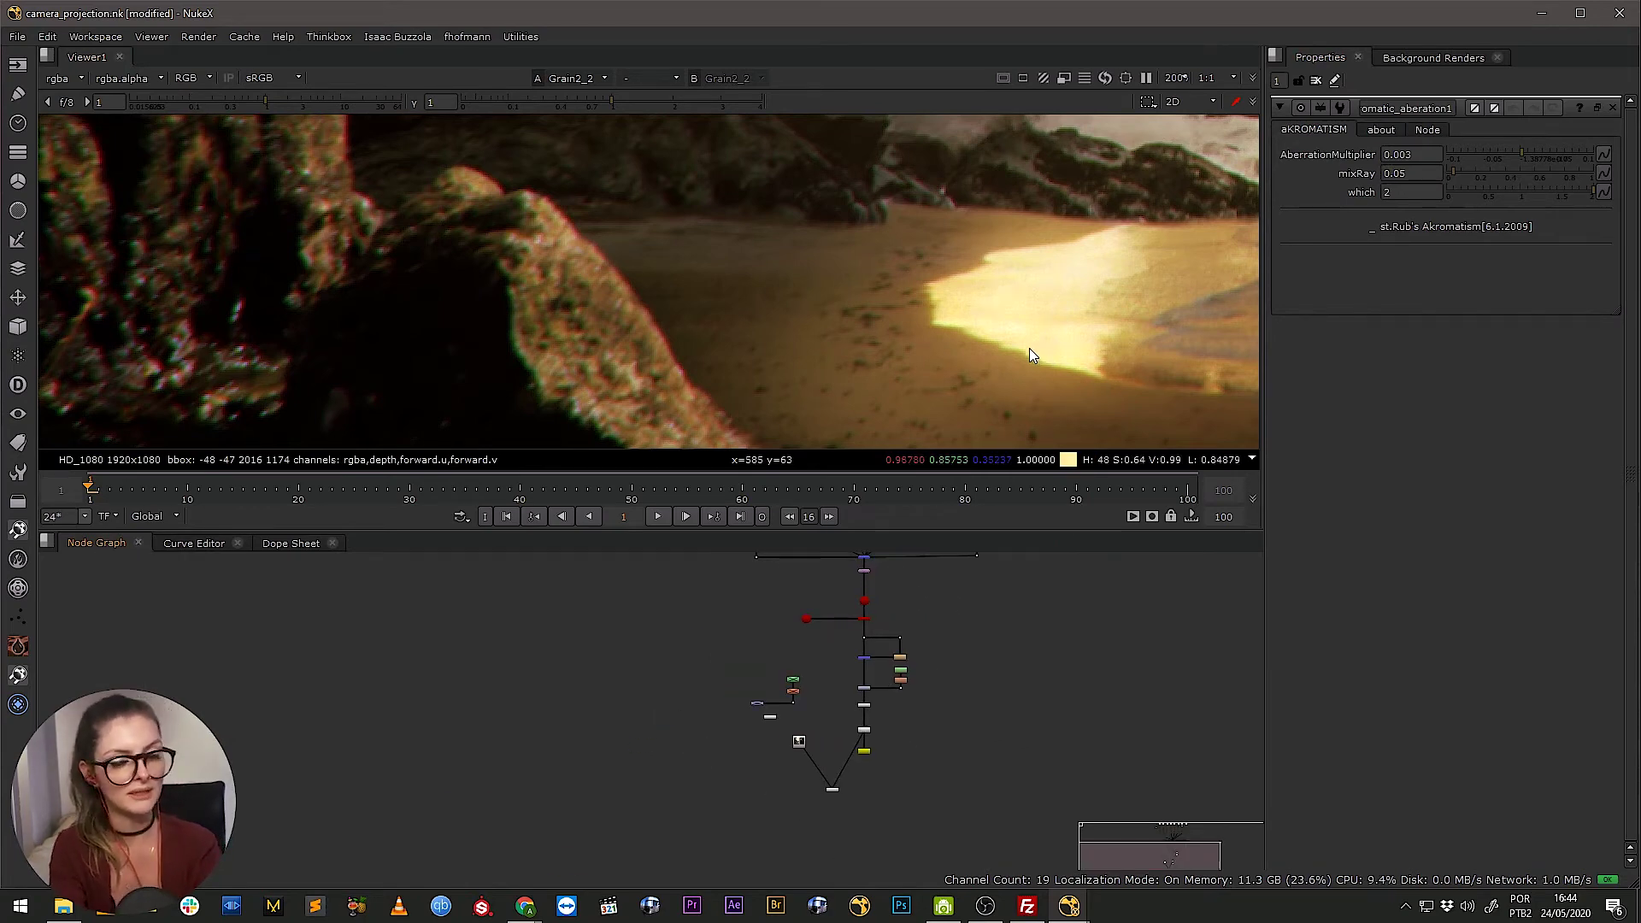
key("f")
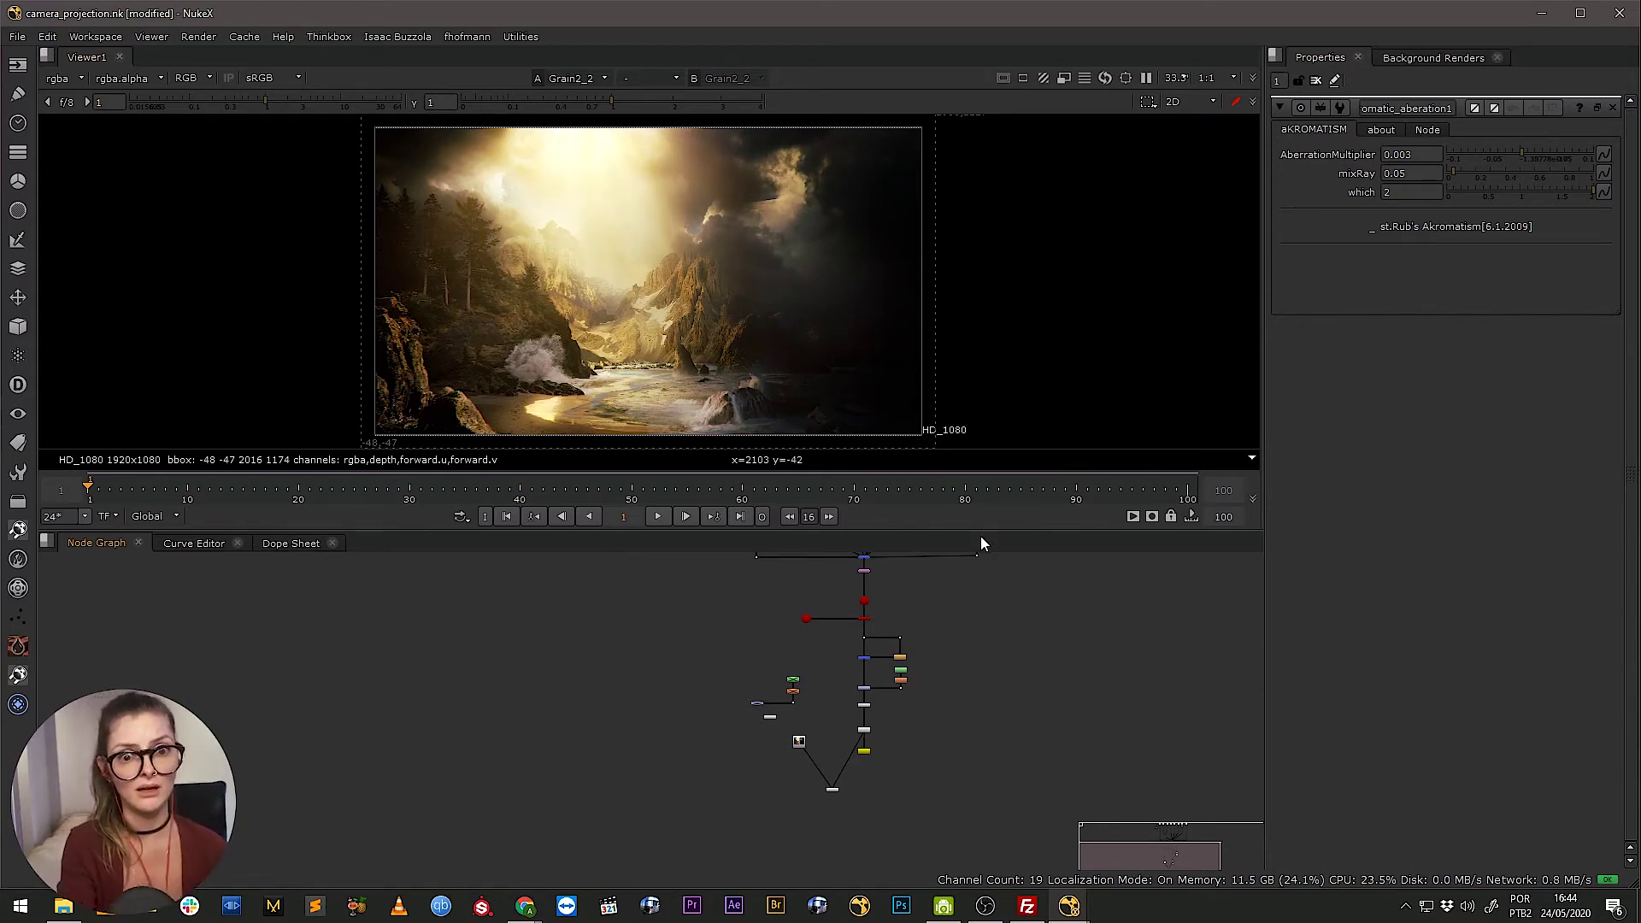
left_click_drag(983, 536, 983, 558)
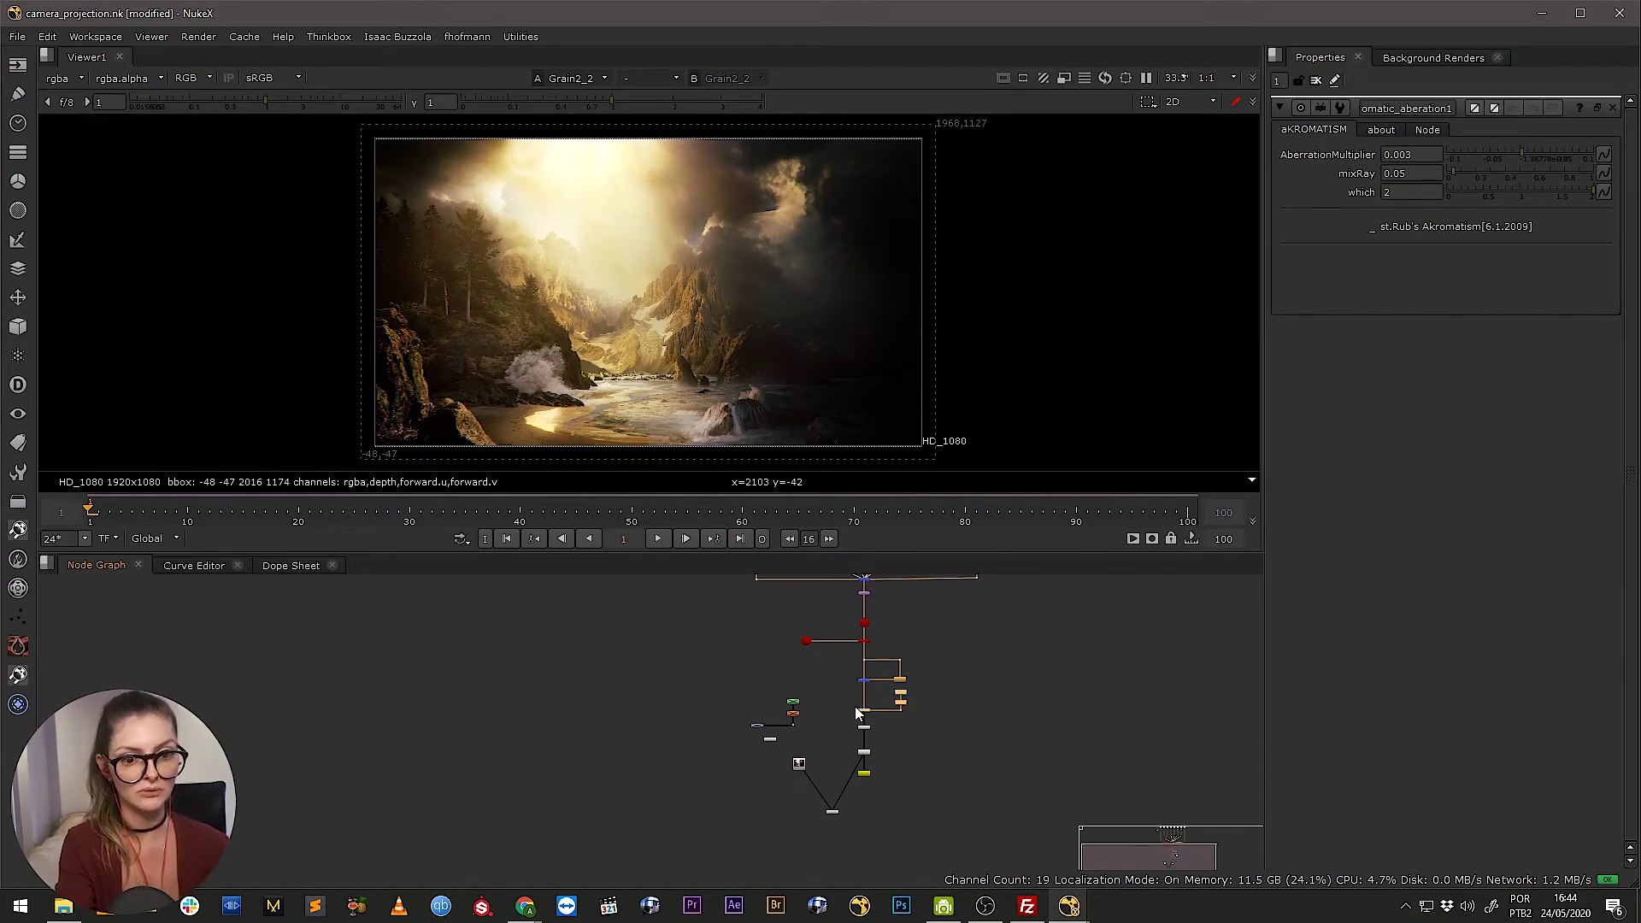
key("f")
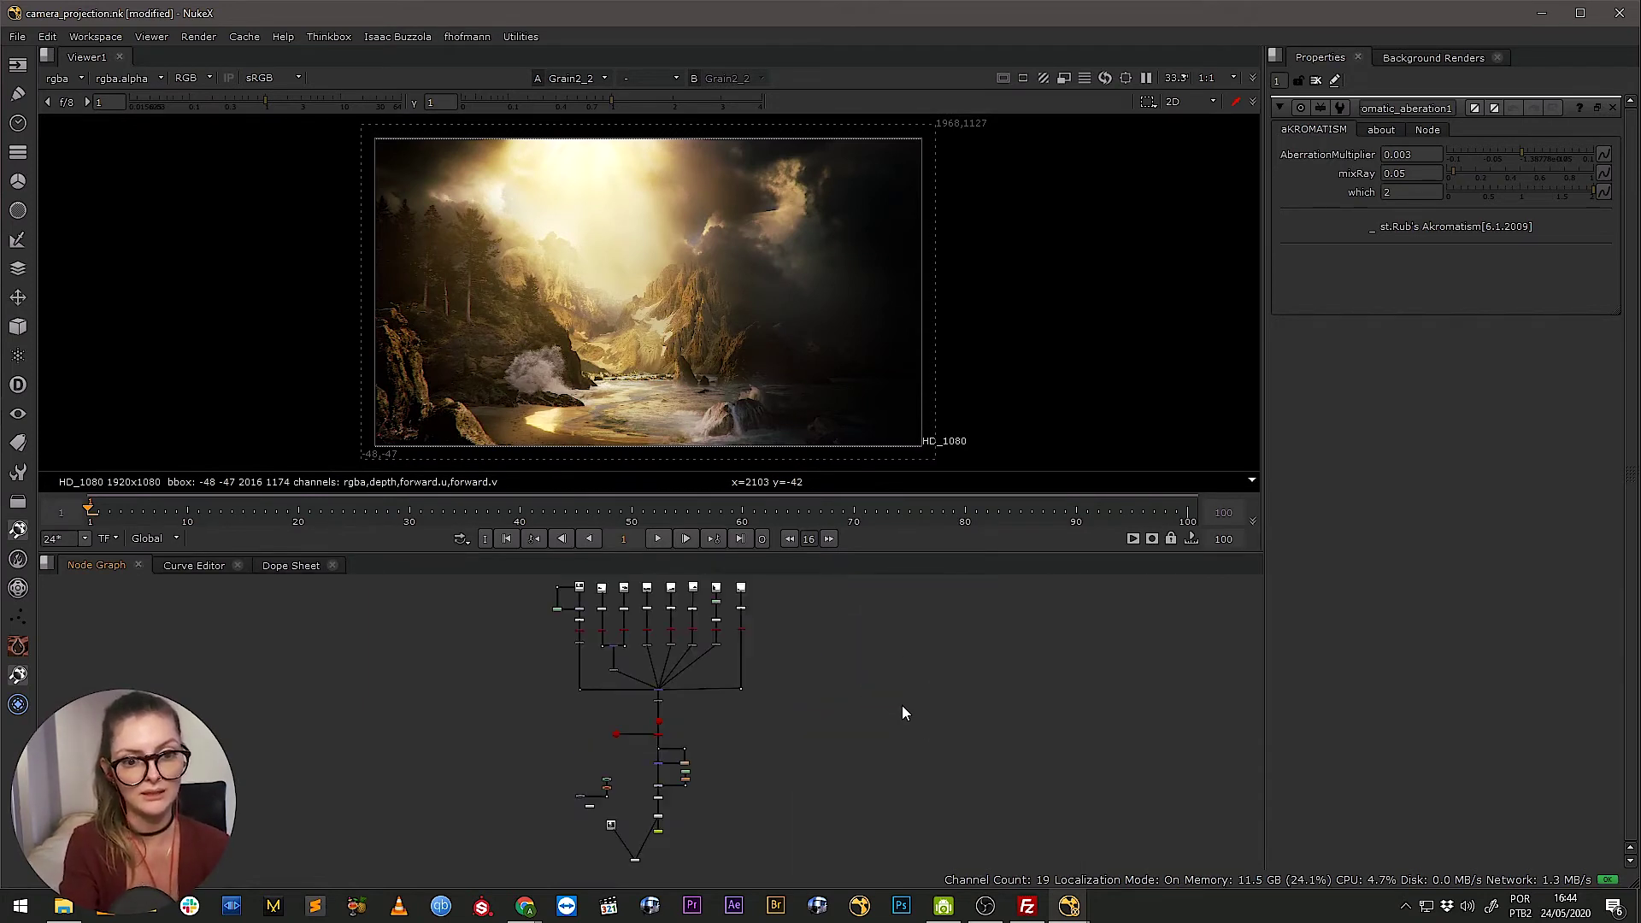
scroll(717, 771, "up", 3)
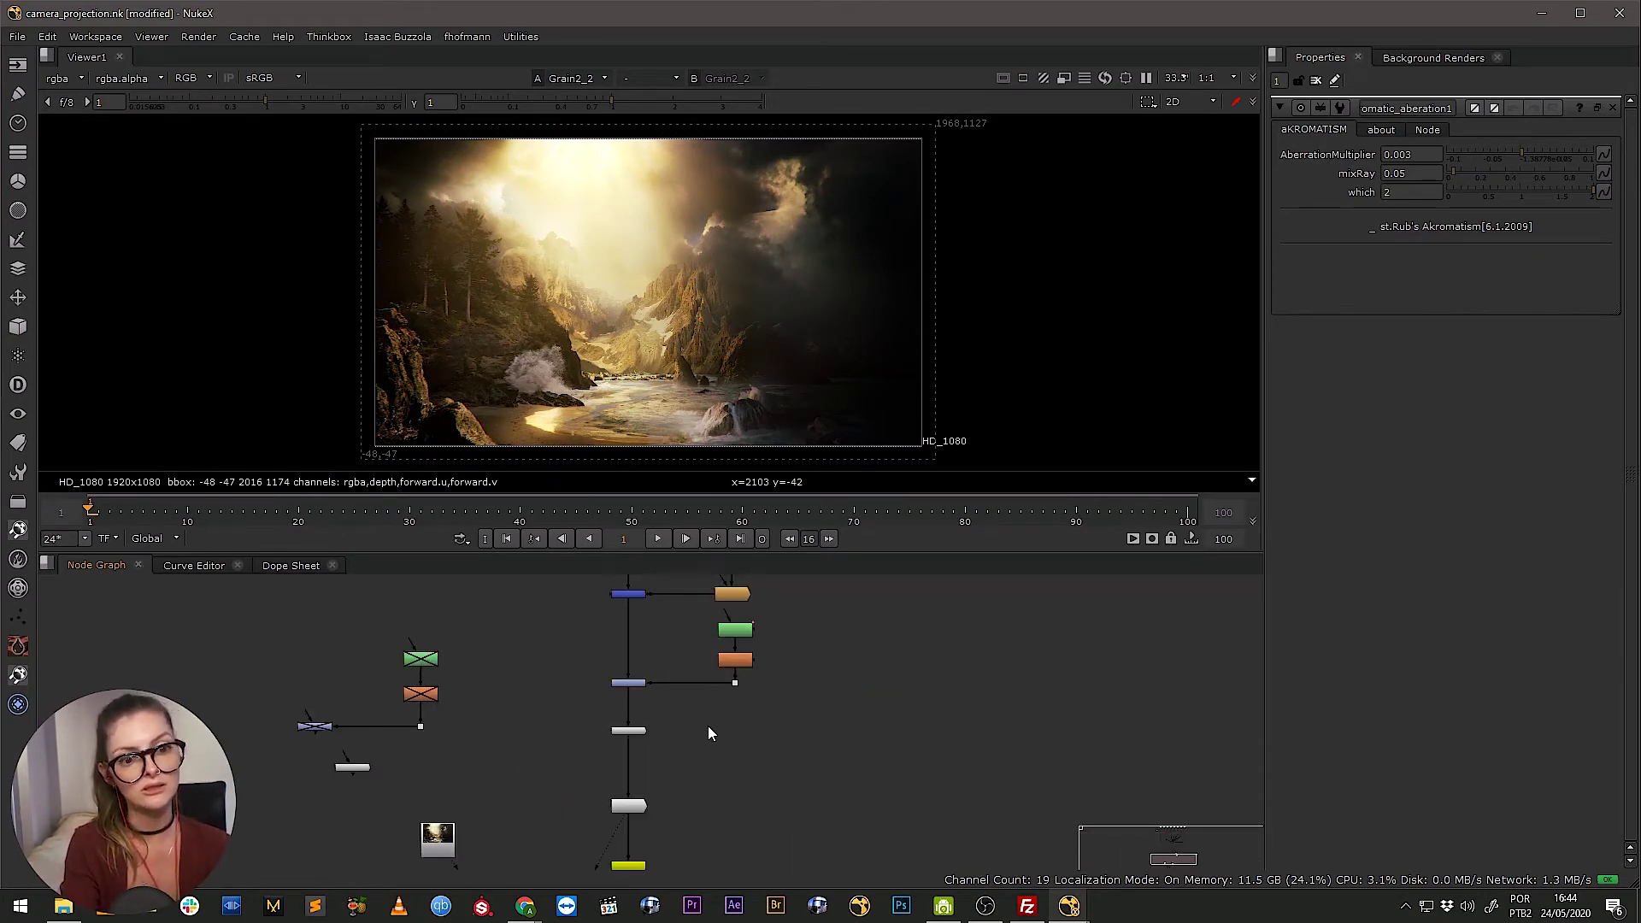
scroll(708, 726, "up", 3)
Bypass the two lower grading nodes on and off to compare the image
left_click_drag(748, 811, 623, 718)
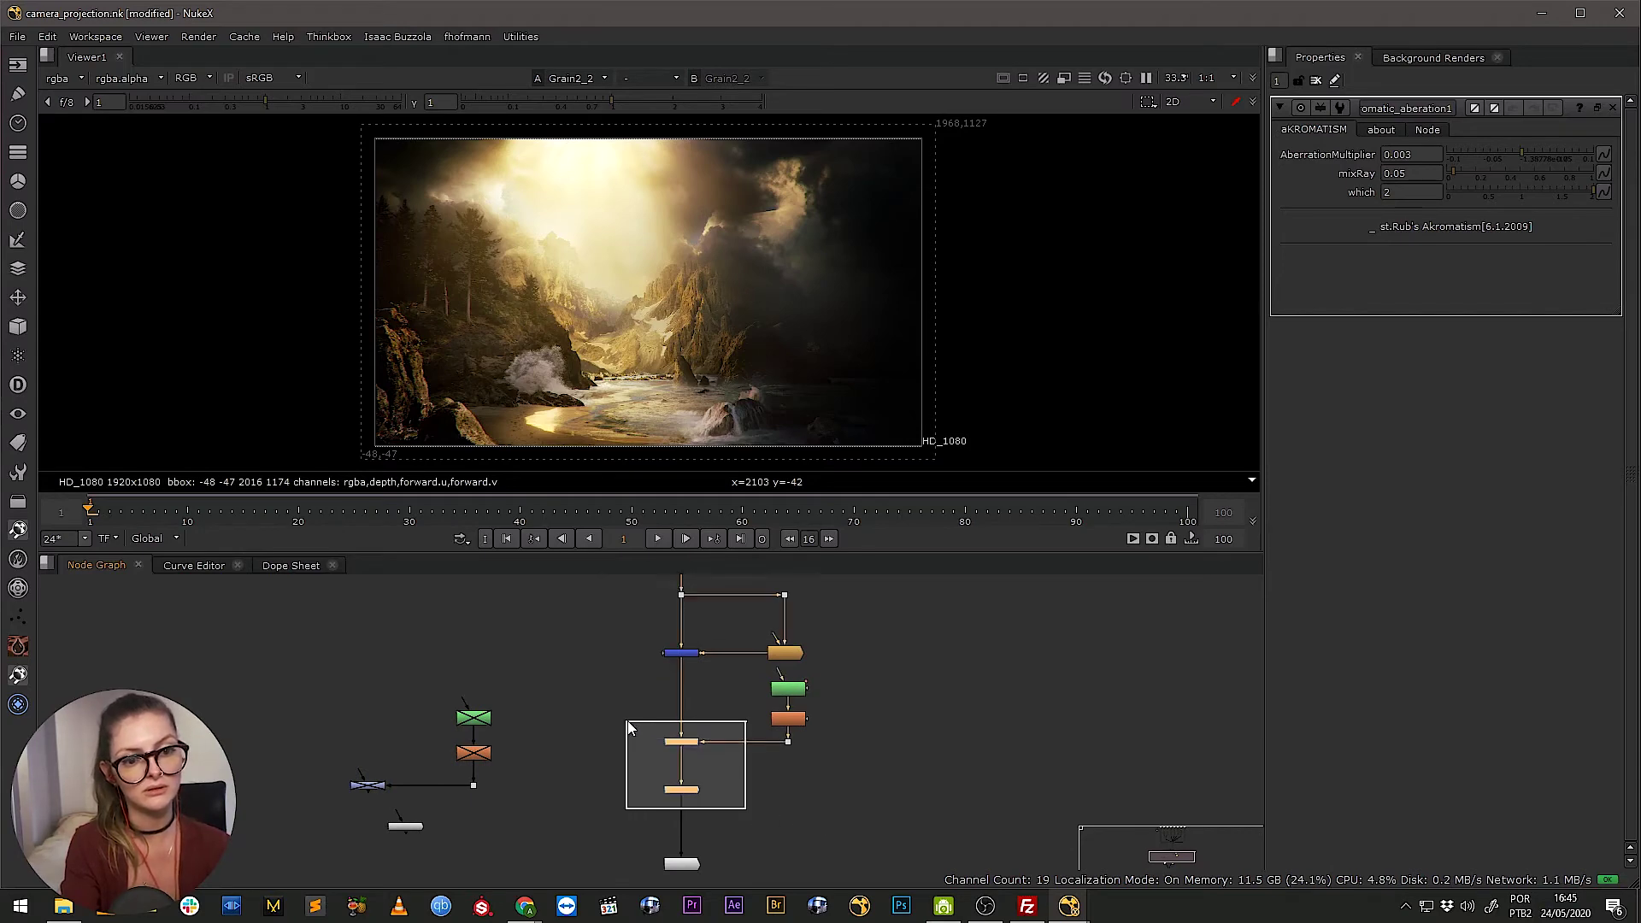
key("d")
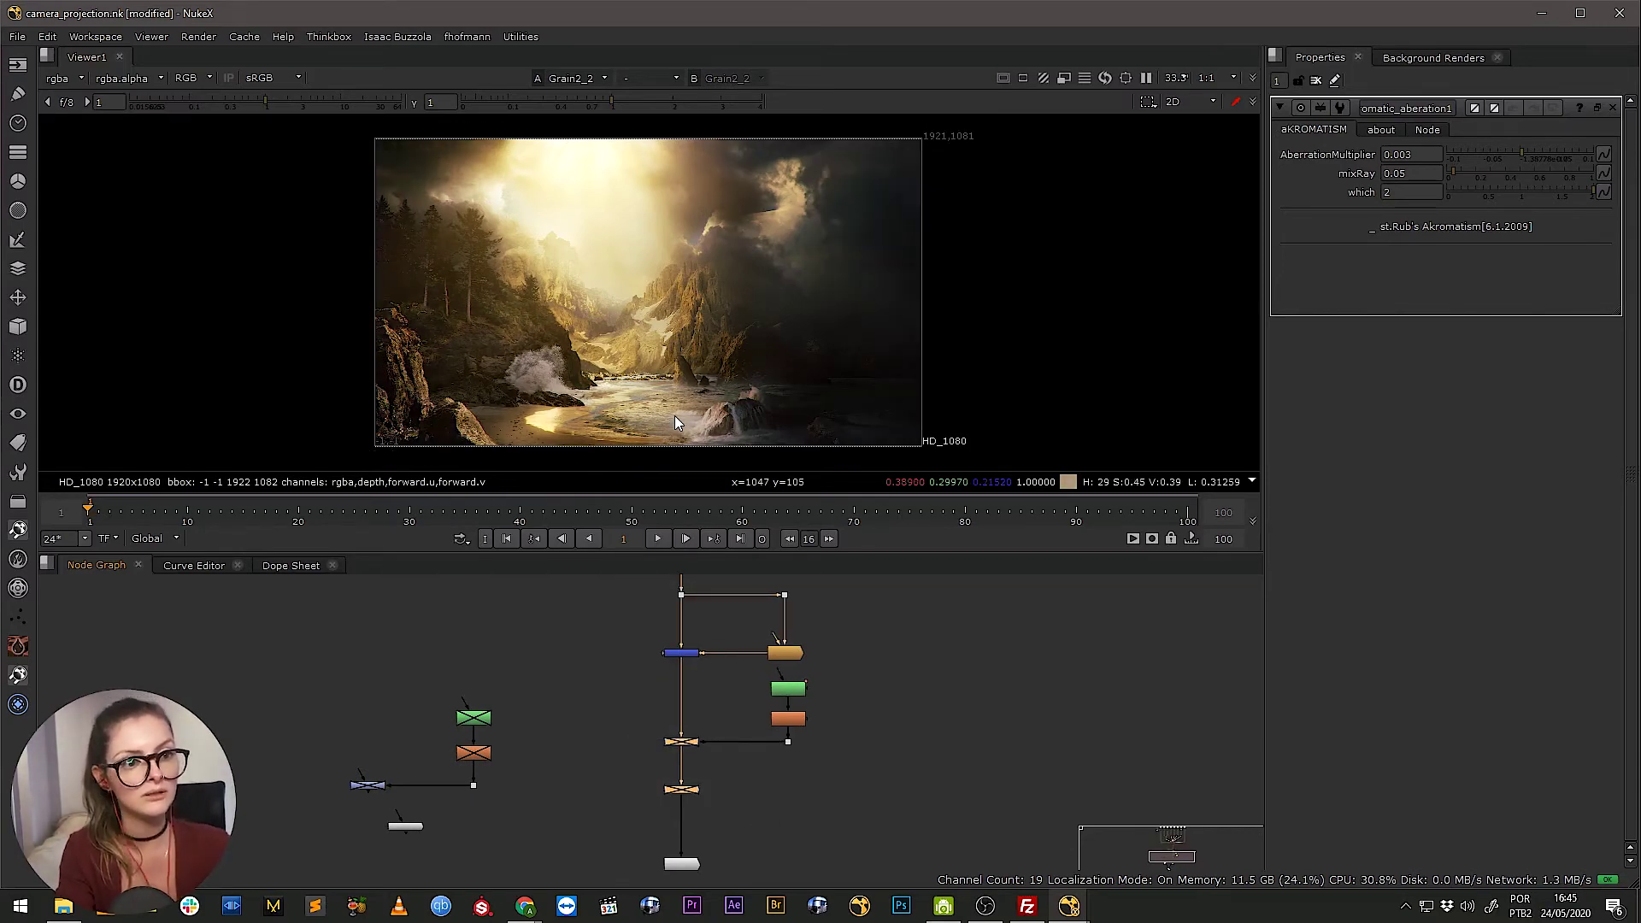
key("d")
key("d")
key("d")
key("d")
key("d")
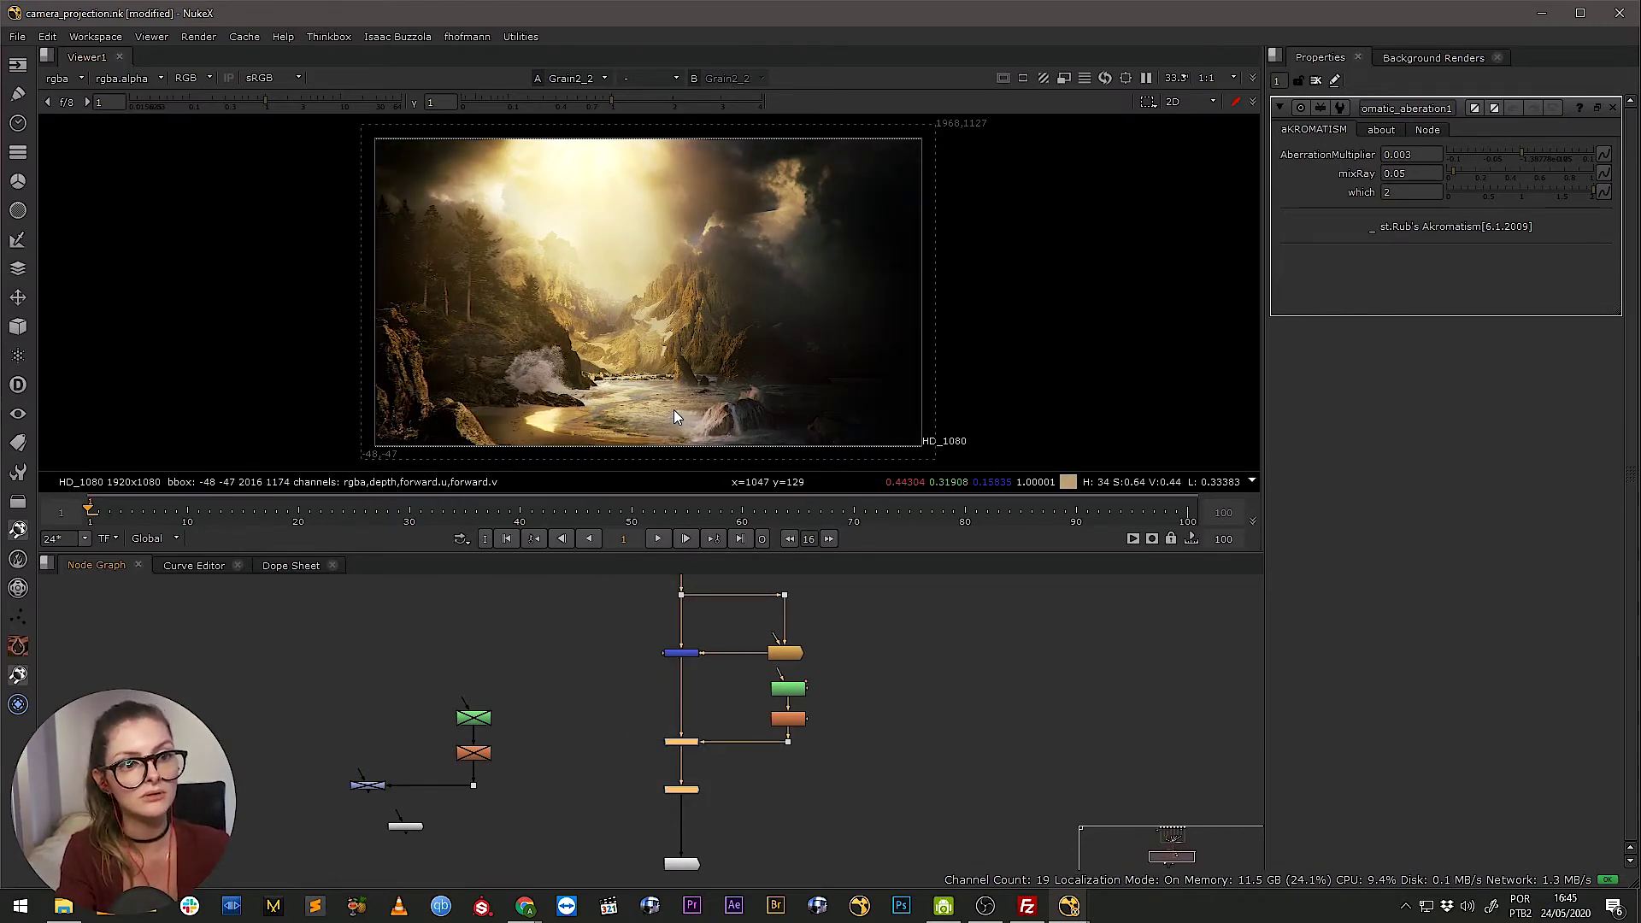
key("d")
key("d")
key("d")
key("d")
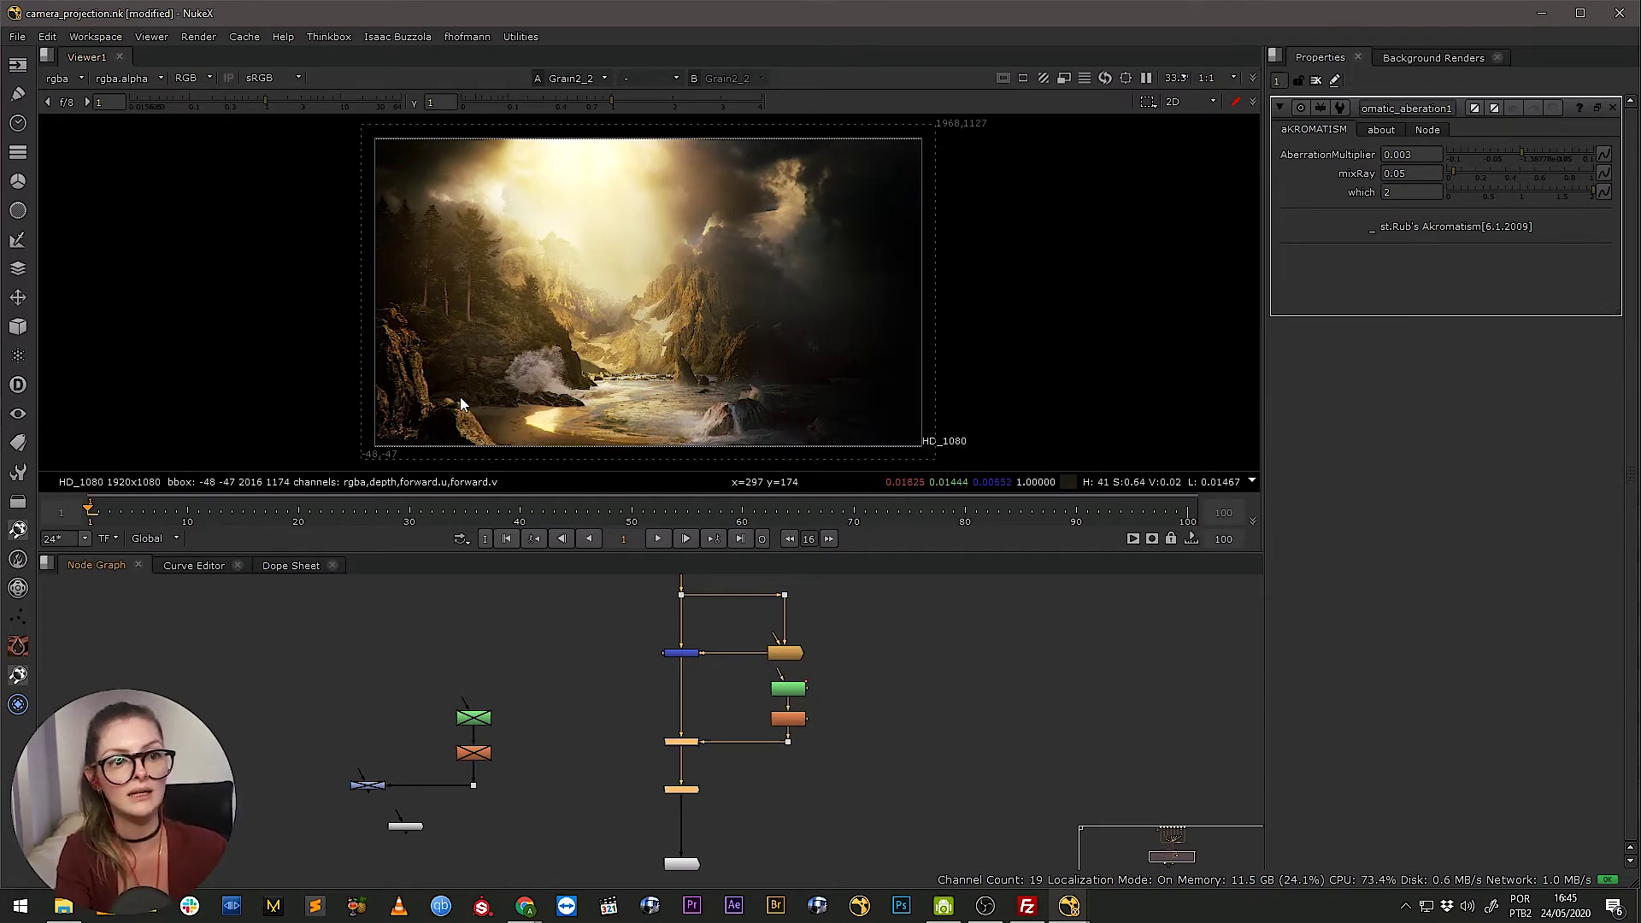
left_click_drag(459, 397, 463, 356)
scroll(423, 379, "up", 2)
scroll(680, 253, "up", 3)
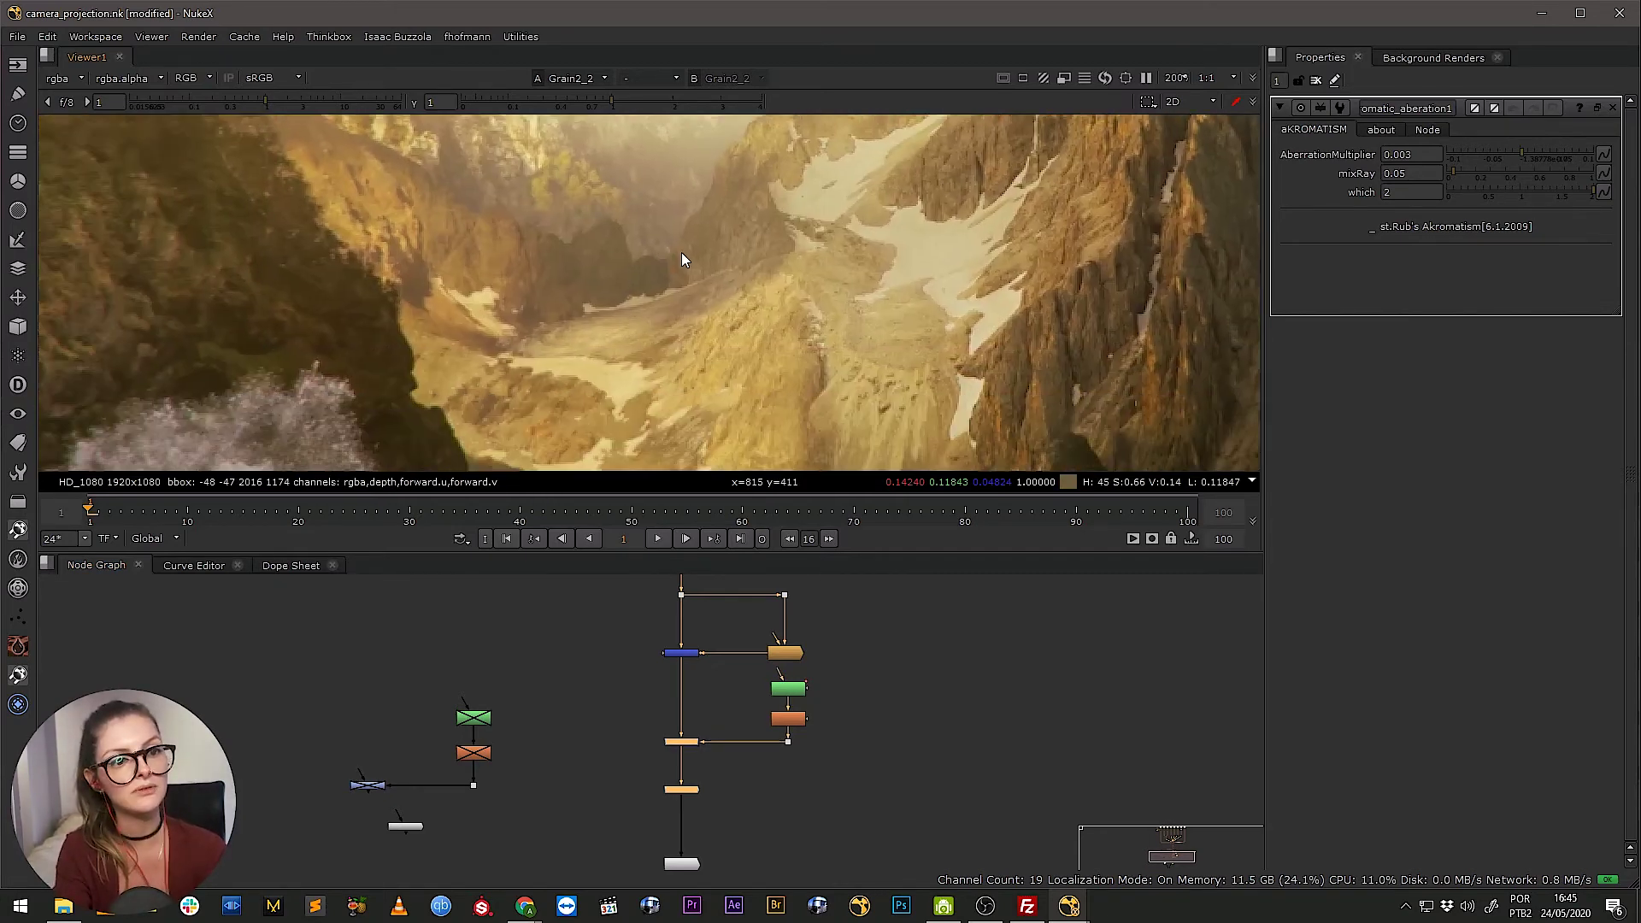
scroll(714, 330, "up", 2)
scroll(742, 349, "up", 1)
scroll(810, 340, "down", 5)
scroll(593, 397, "down", 3)
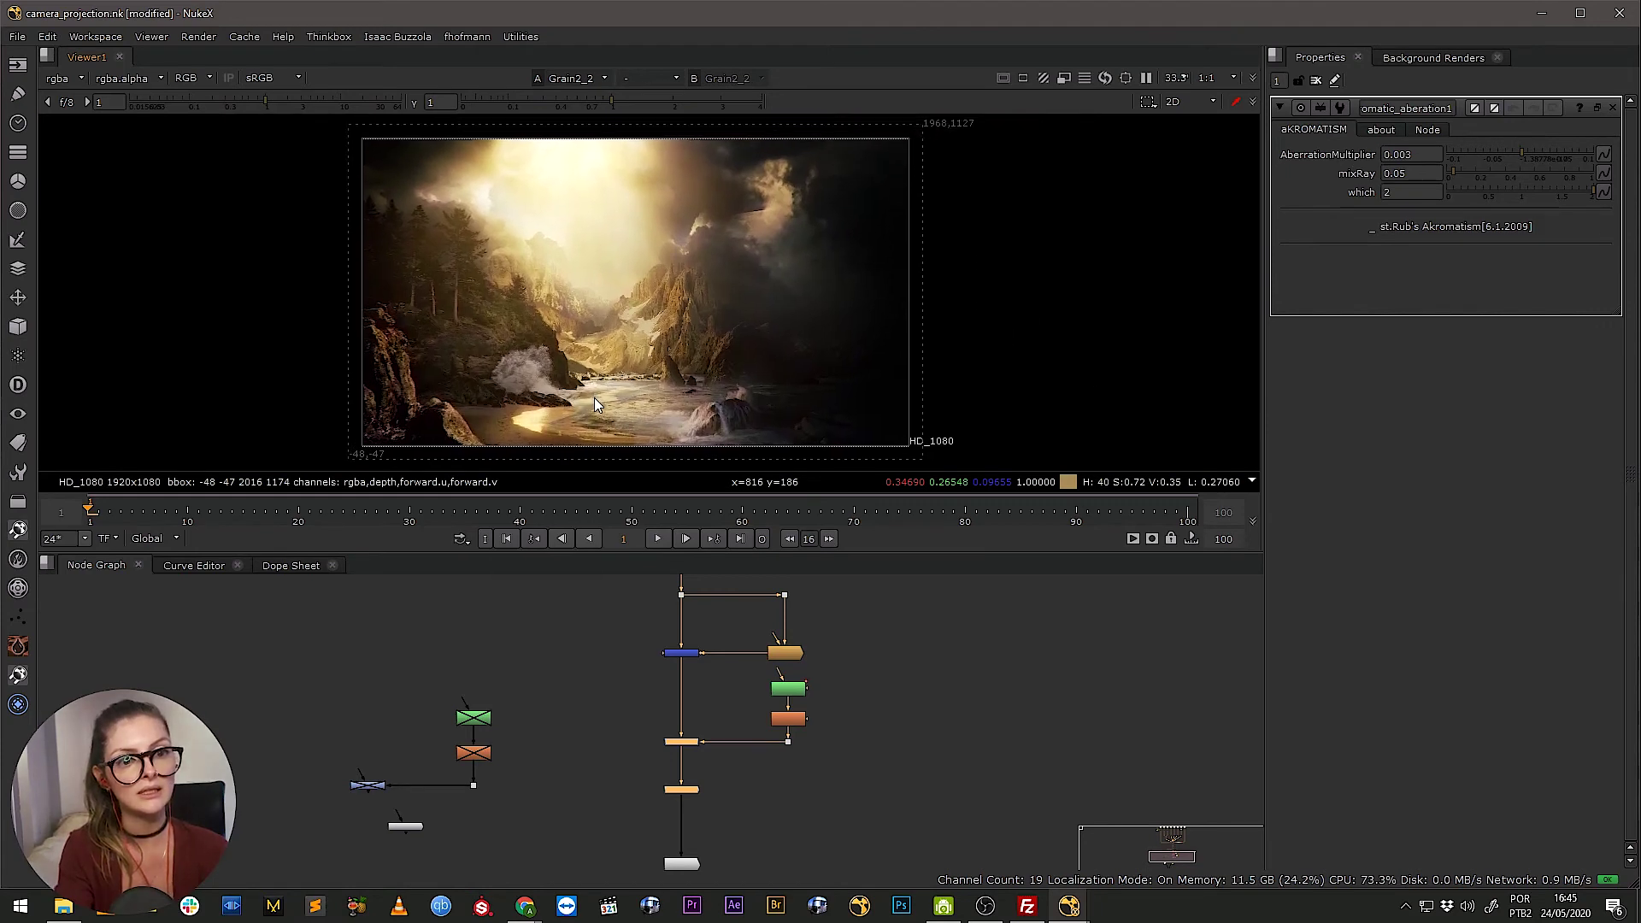
Move the lower node down to make room for a new node
left_click(710, 791)
left_click_drag(690, 792, 754, 759)
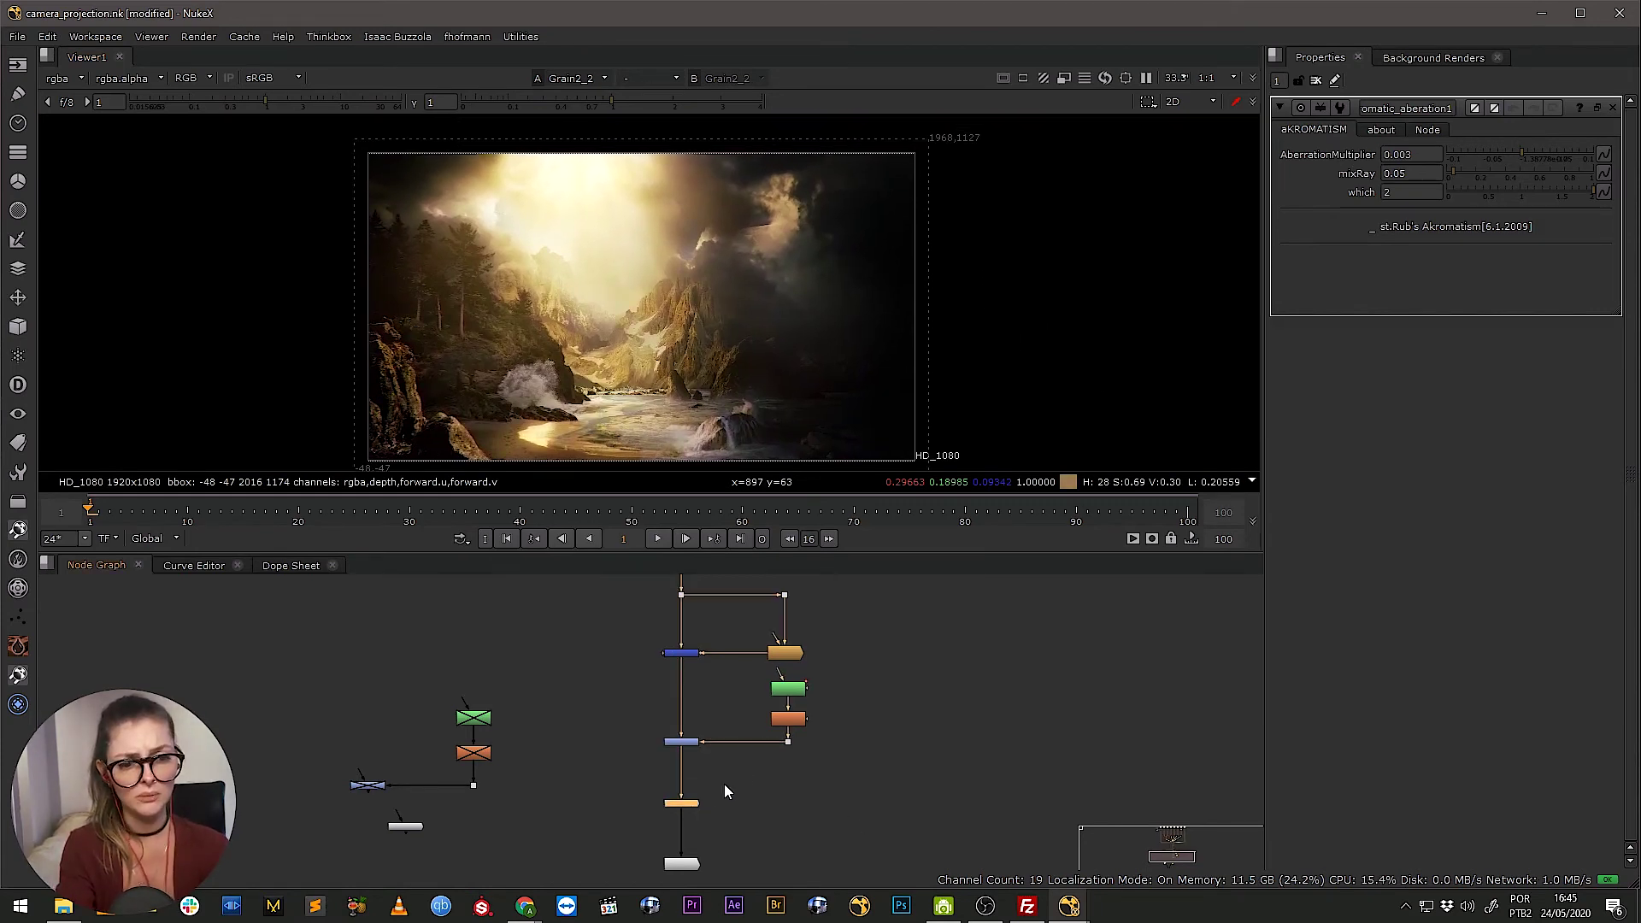
key("Tab")
Insert ColorCorrect4 into the pipe with master gain 1.2, gamma 0.9 and saturation 1.05
type("colord")
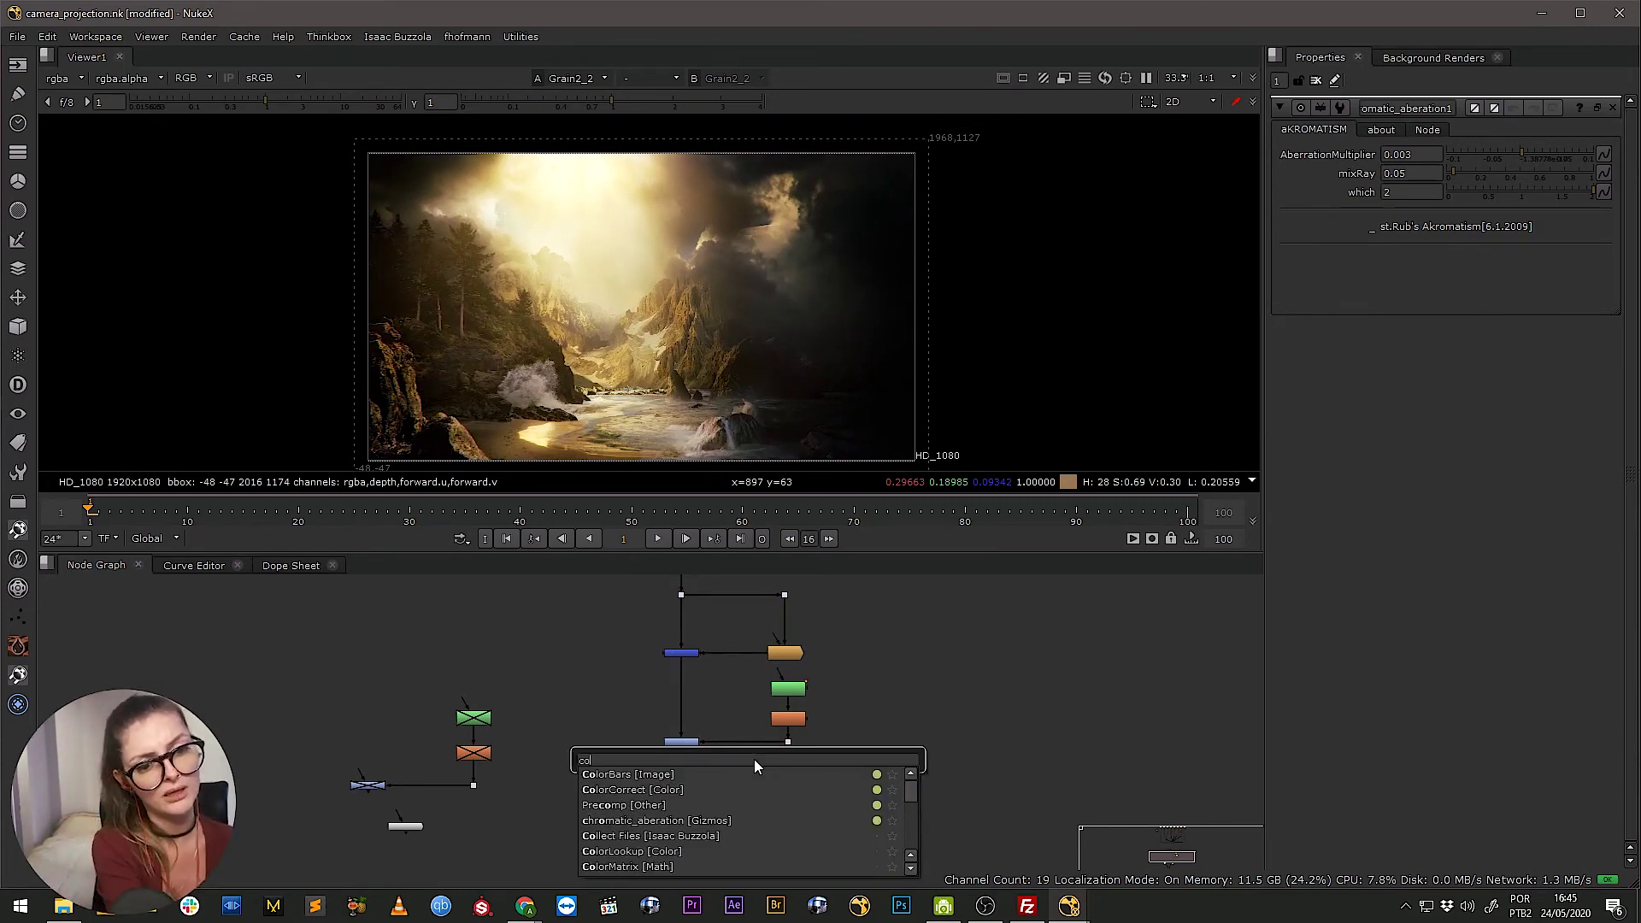
key("Return")
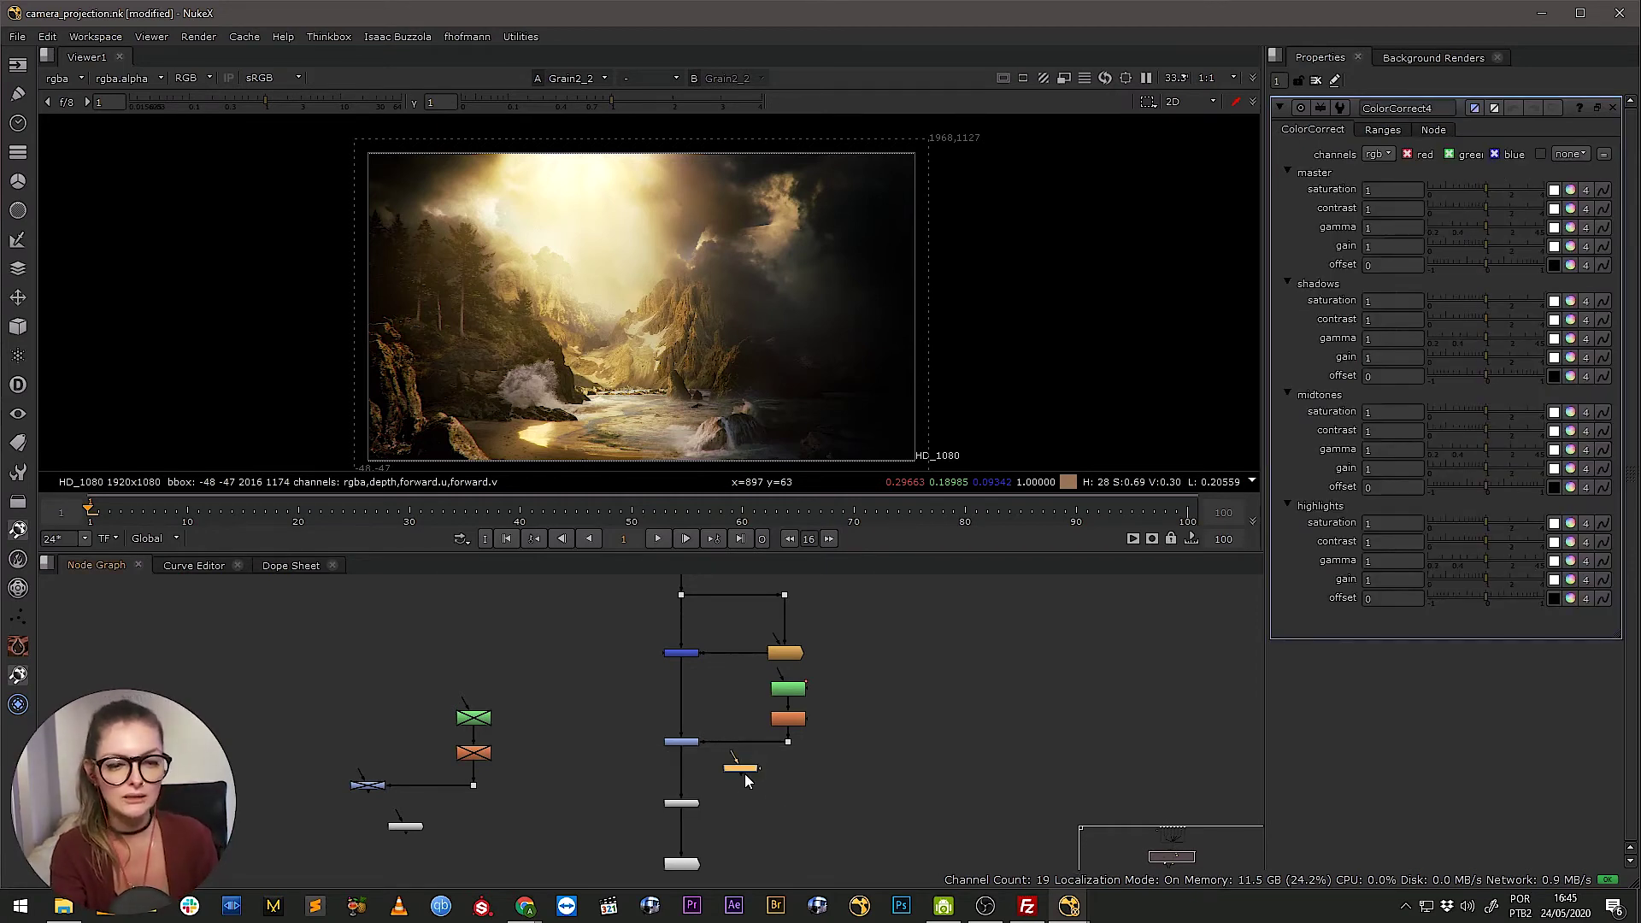
left_click_drag(745, 769, 691, 772)
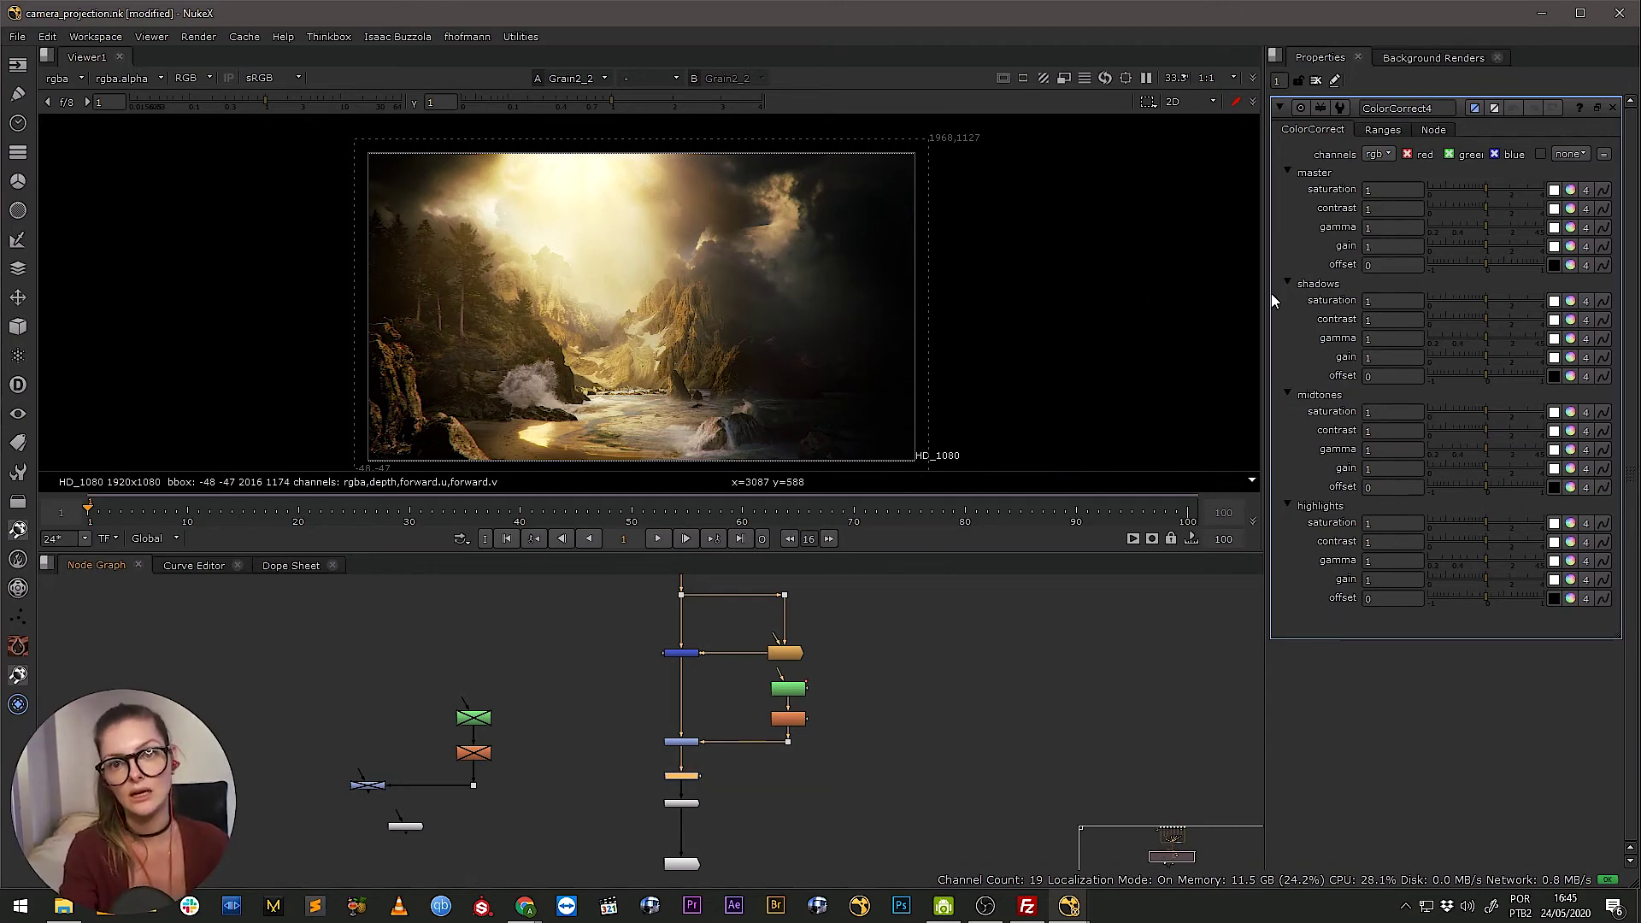
left_click(1488, 246)
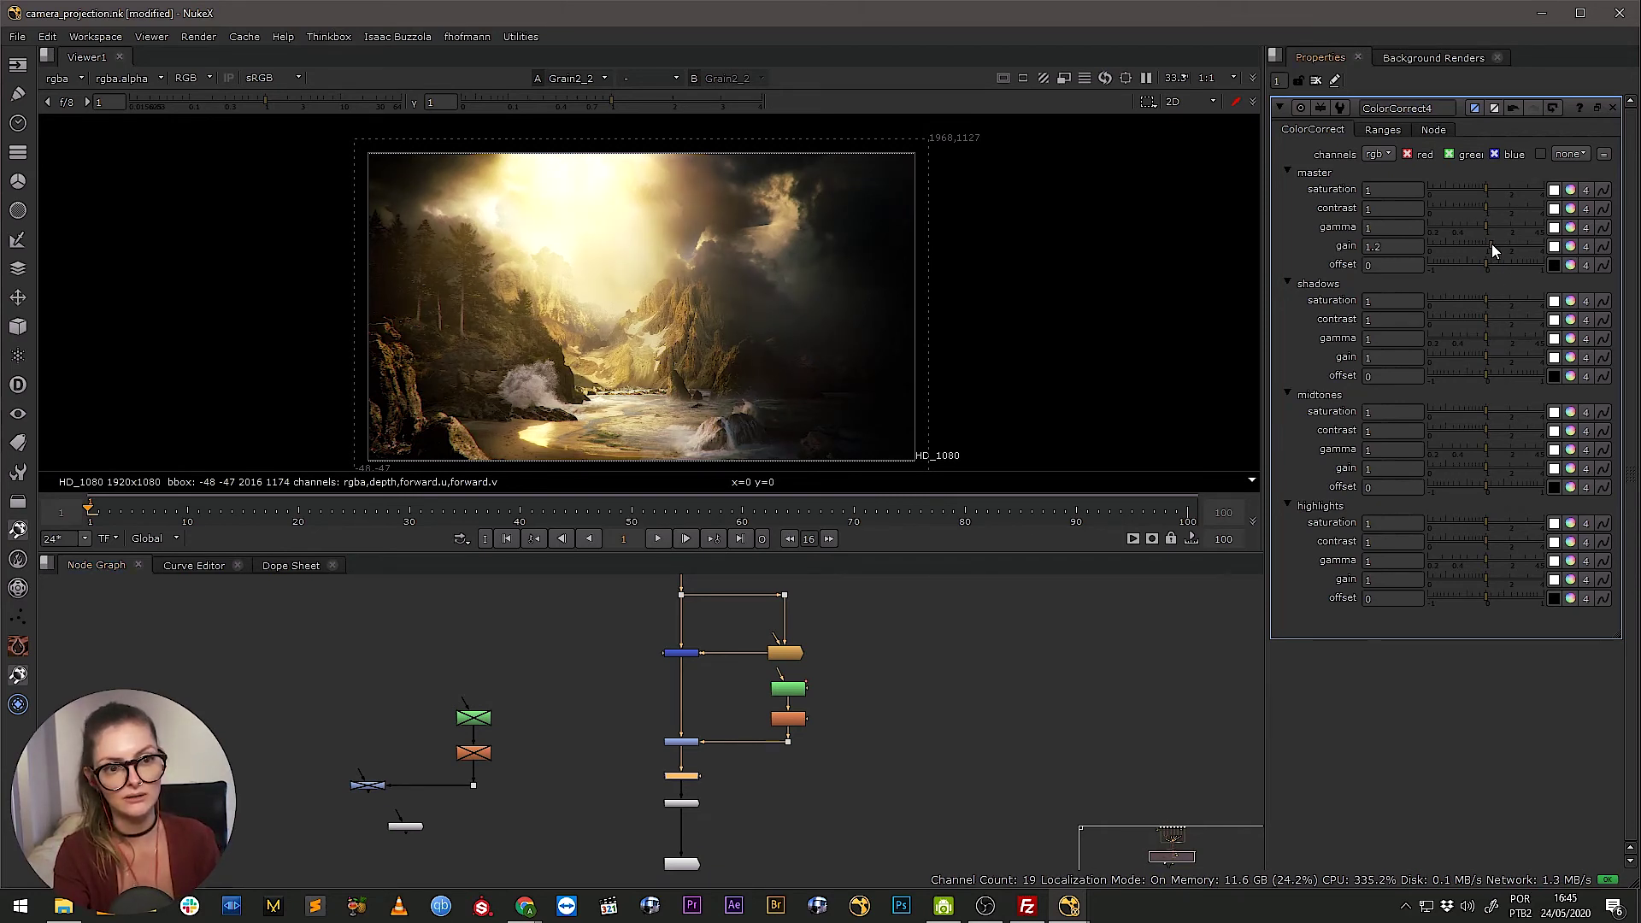
left_click(1481, 227)
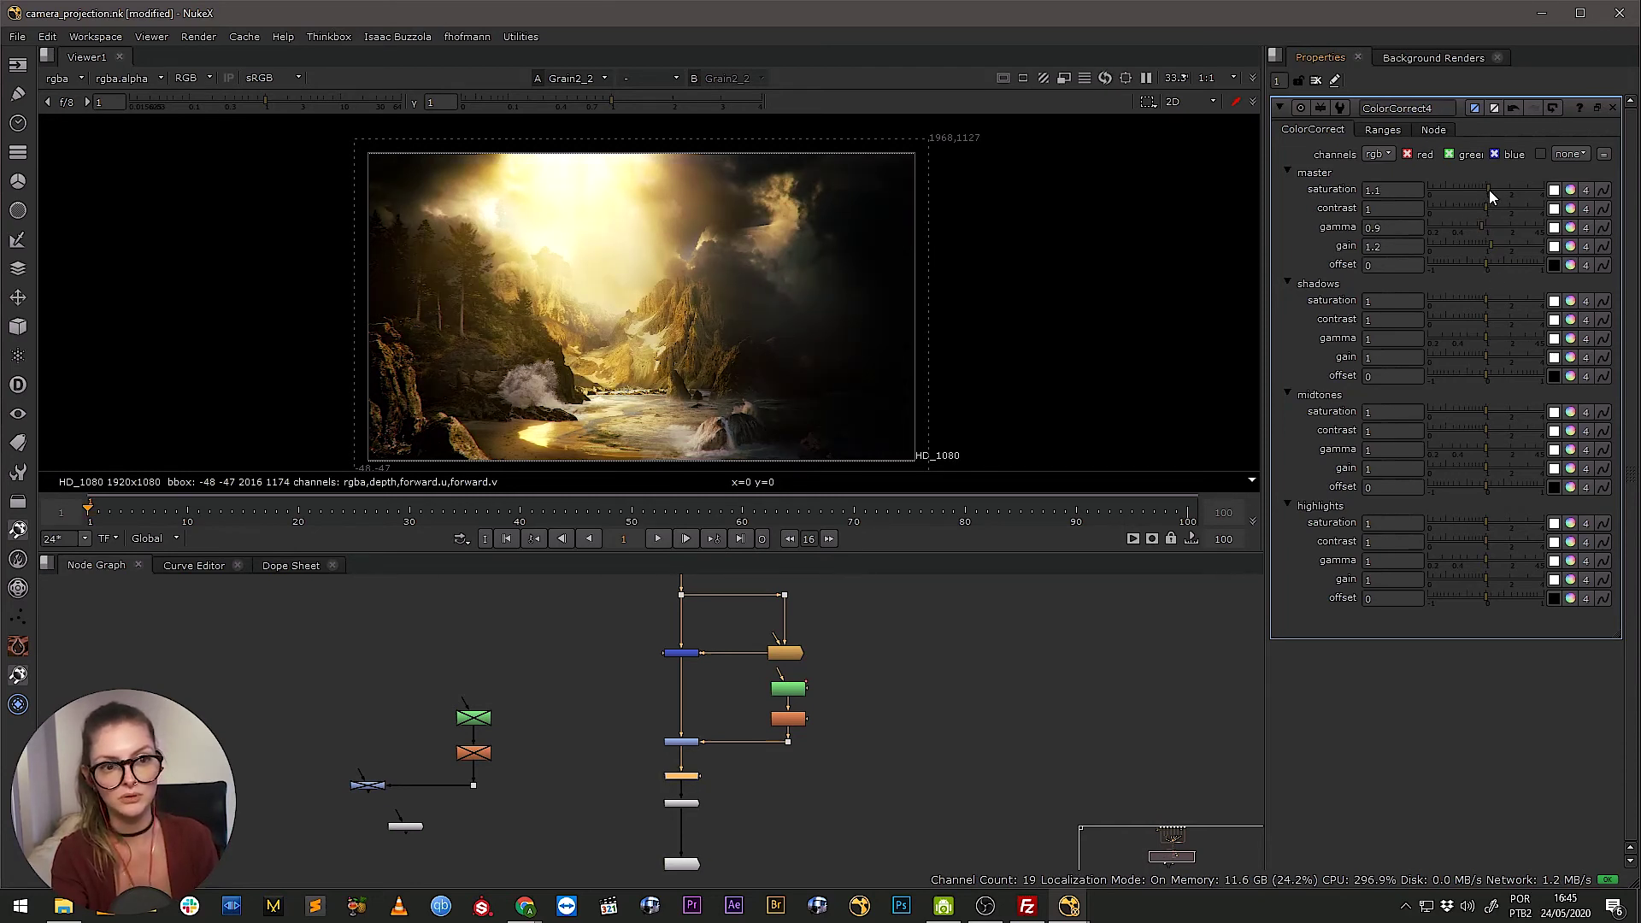
left_click(1487, 189)
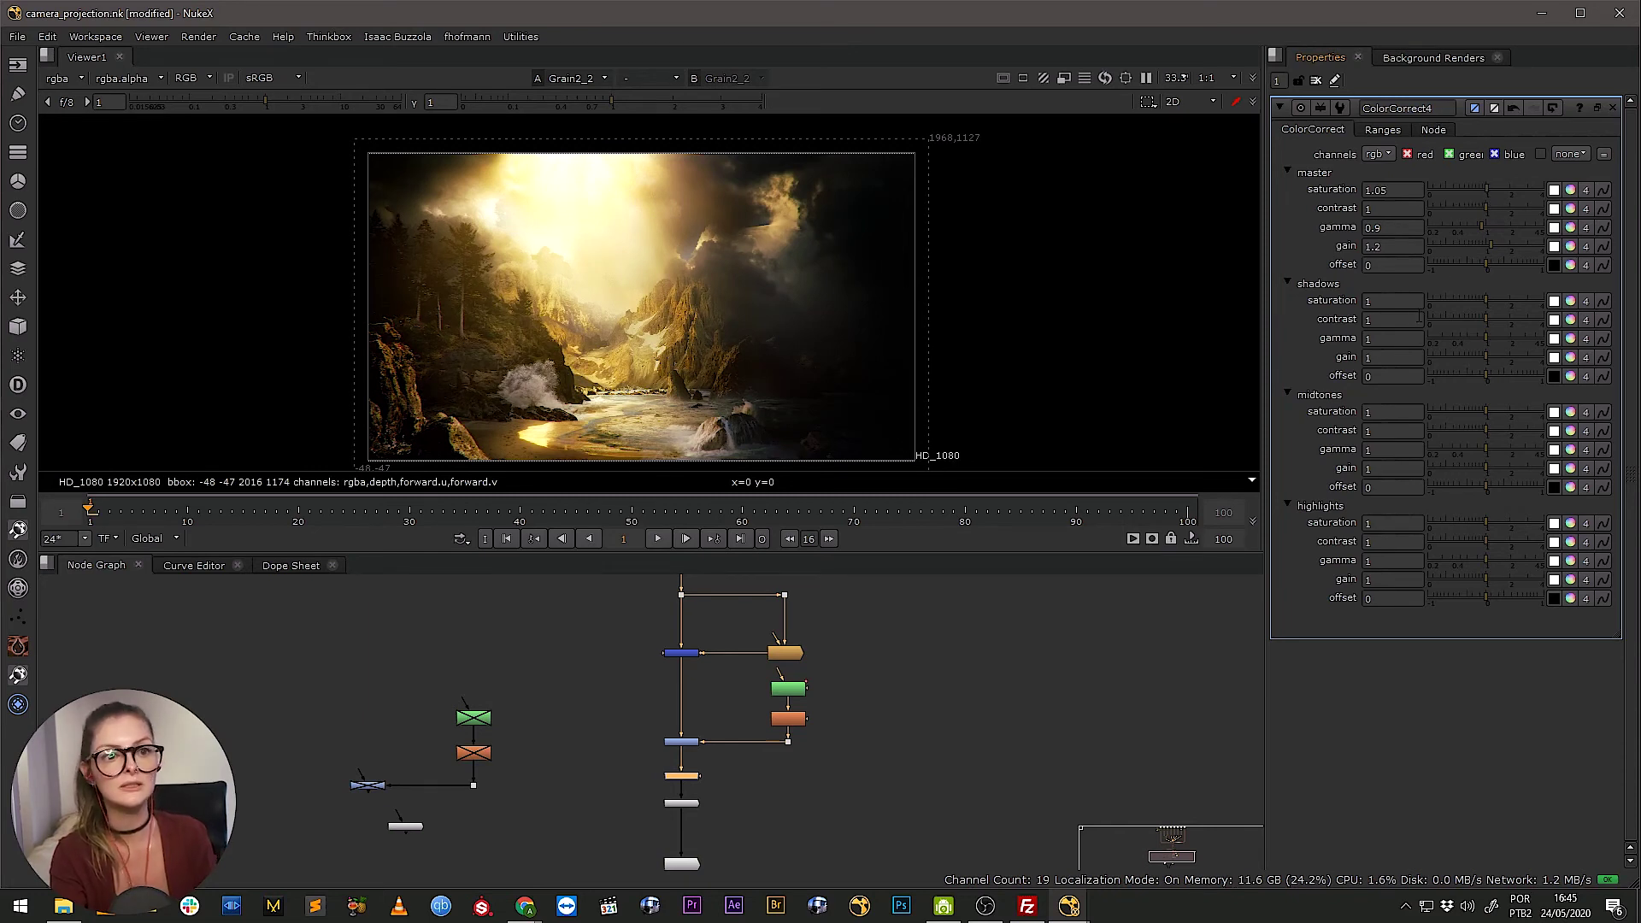
Bypass the three grading nodes on and off for a before/after comparison
left_click_drag(738, 827, 653, 715)
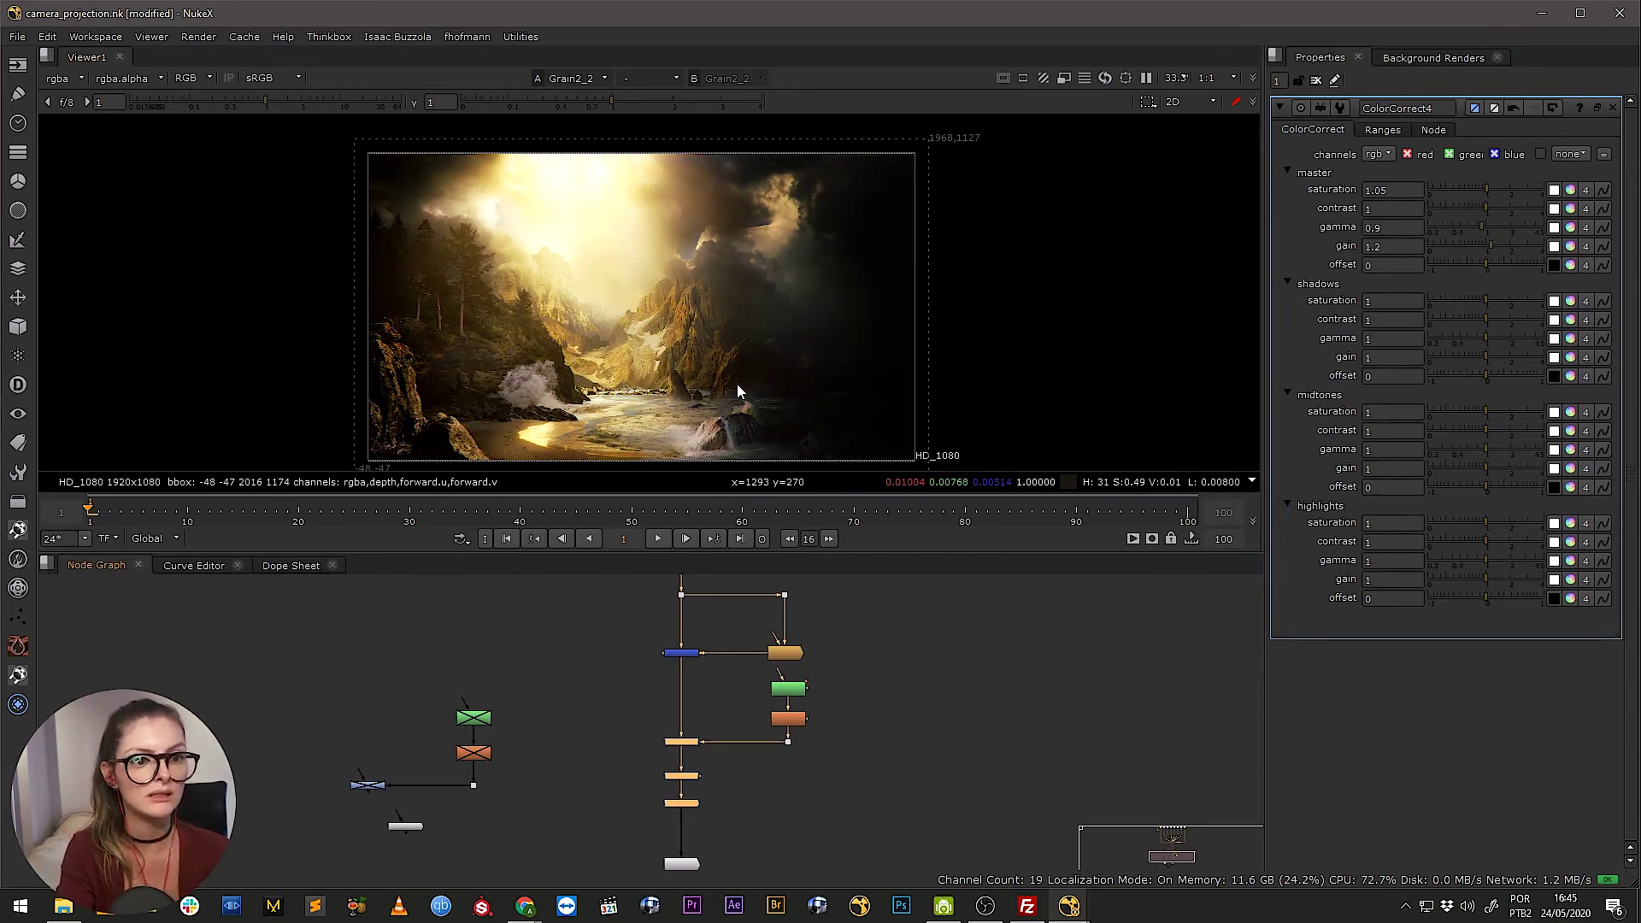
key("d")
left_click_drag(737, 383, 691, 364)
key("d")
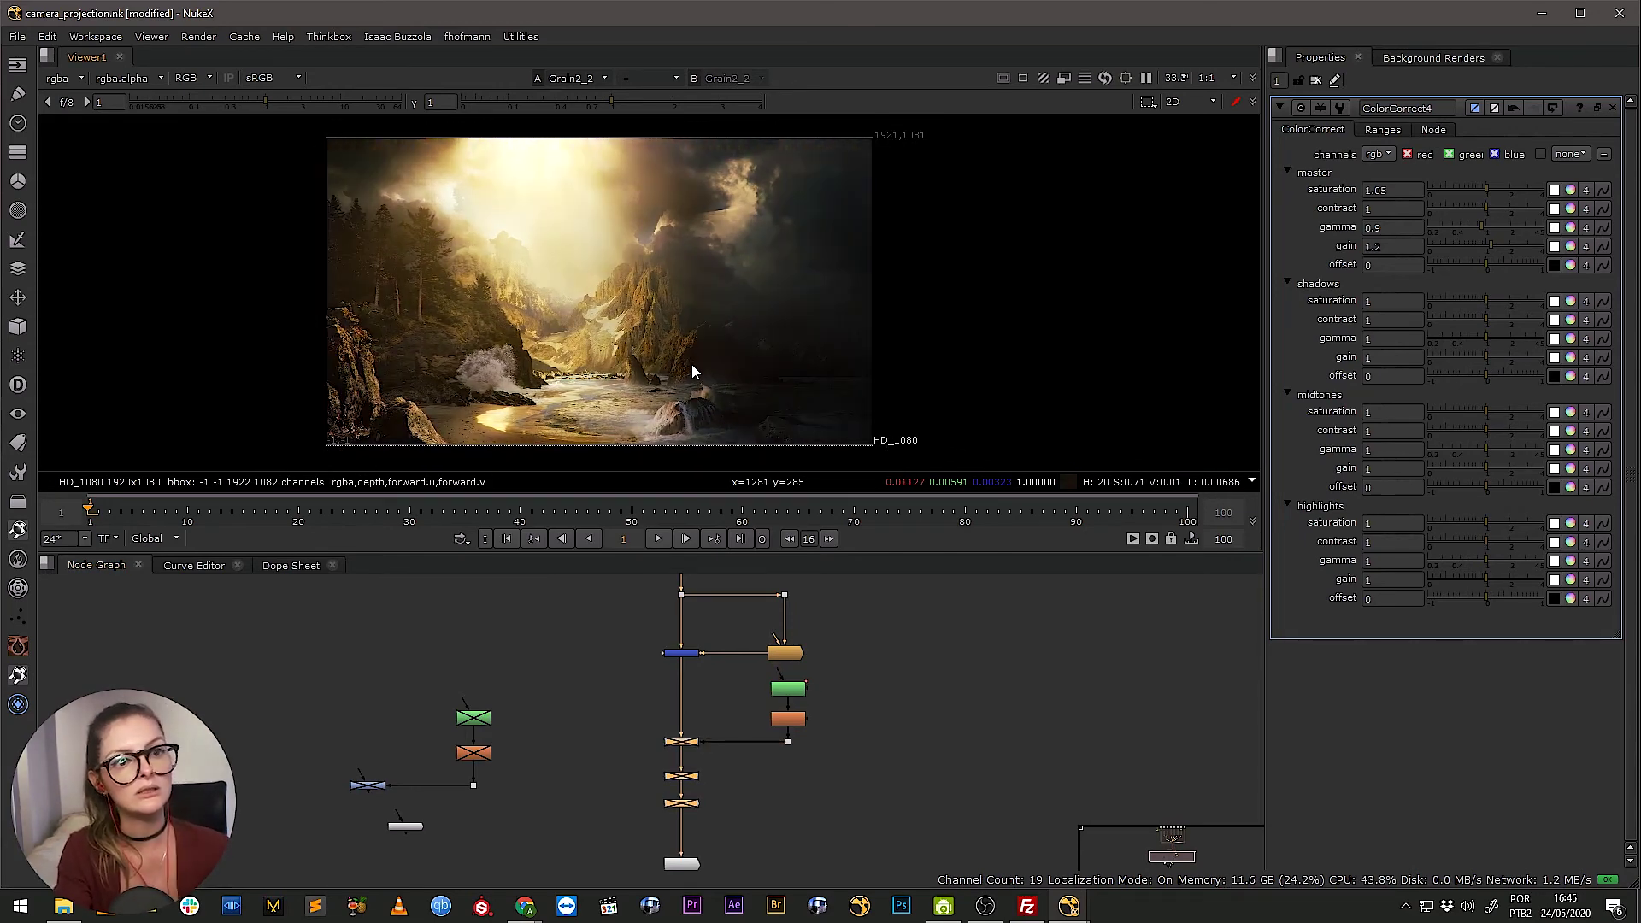
left_click(865, 801)
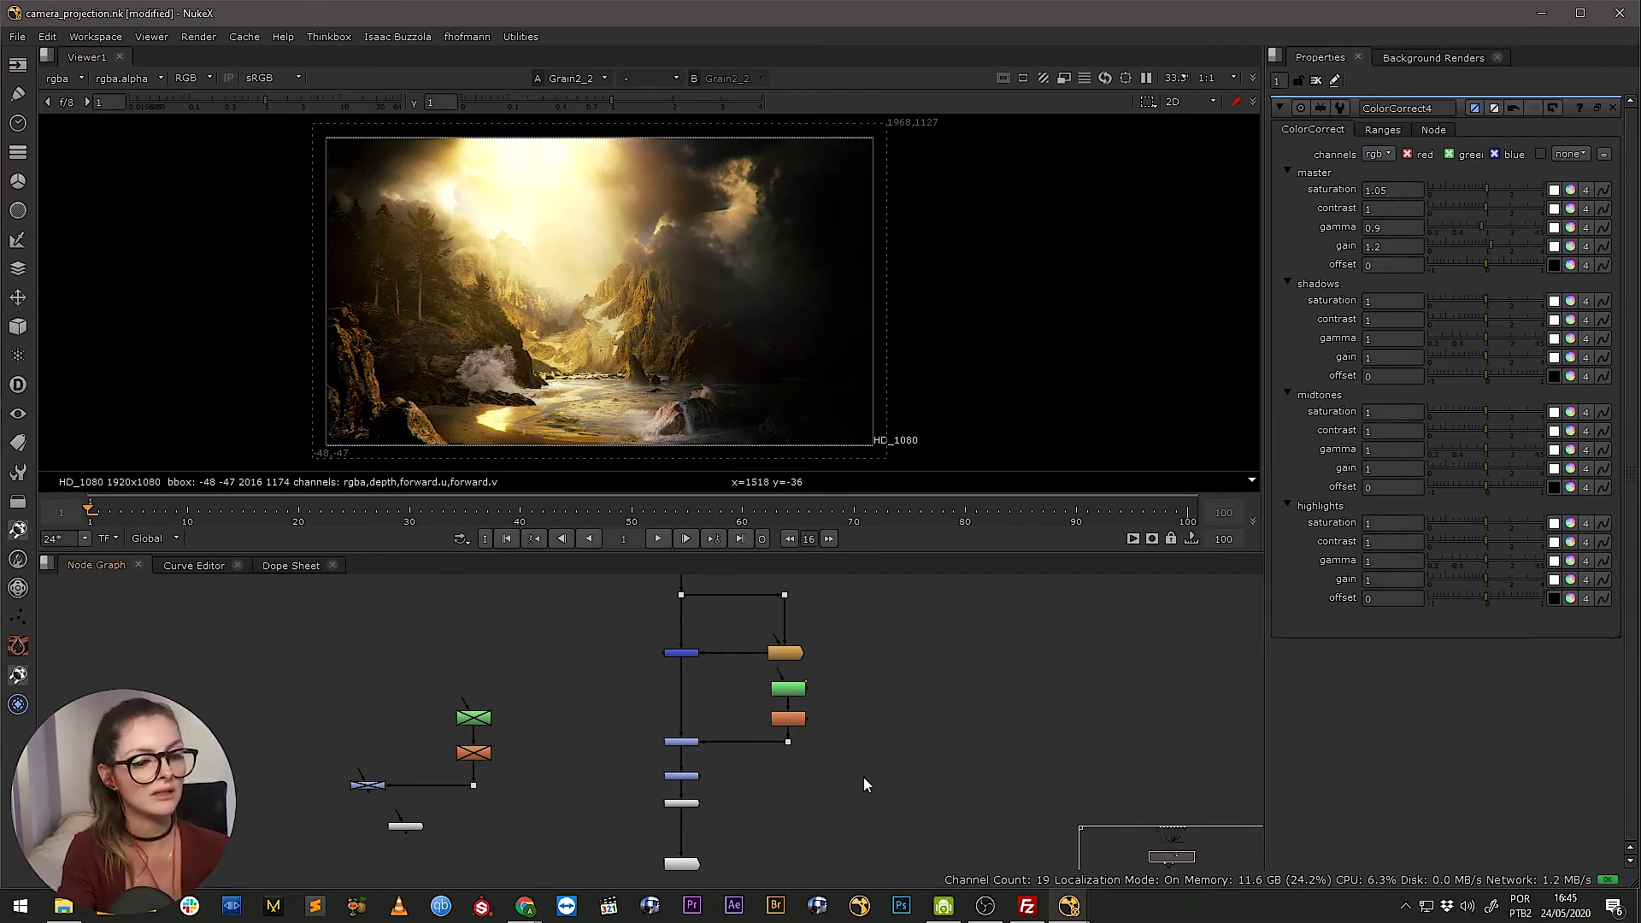
left_click_drag(694, 742, 666, 735)
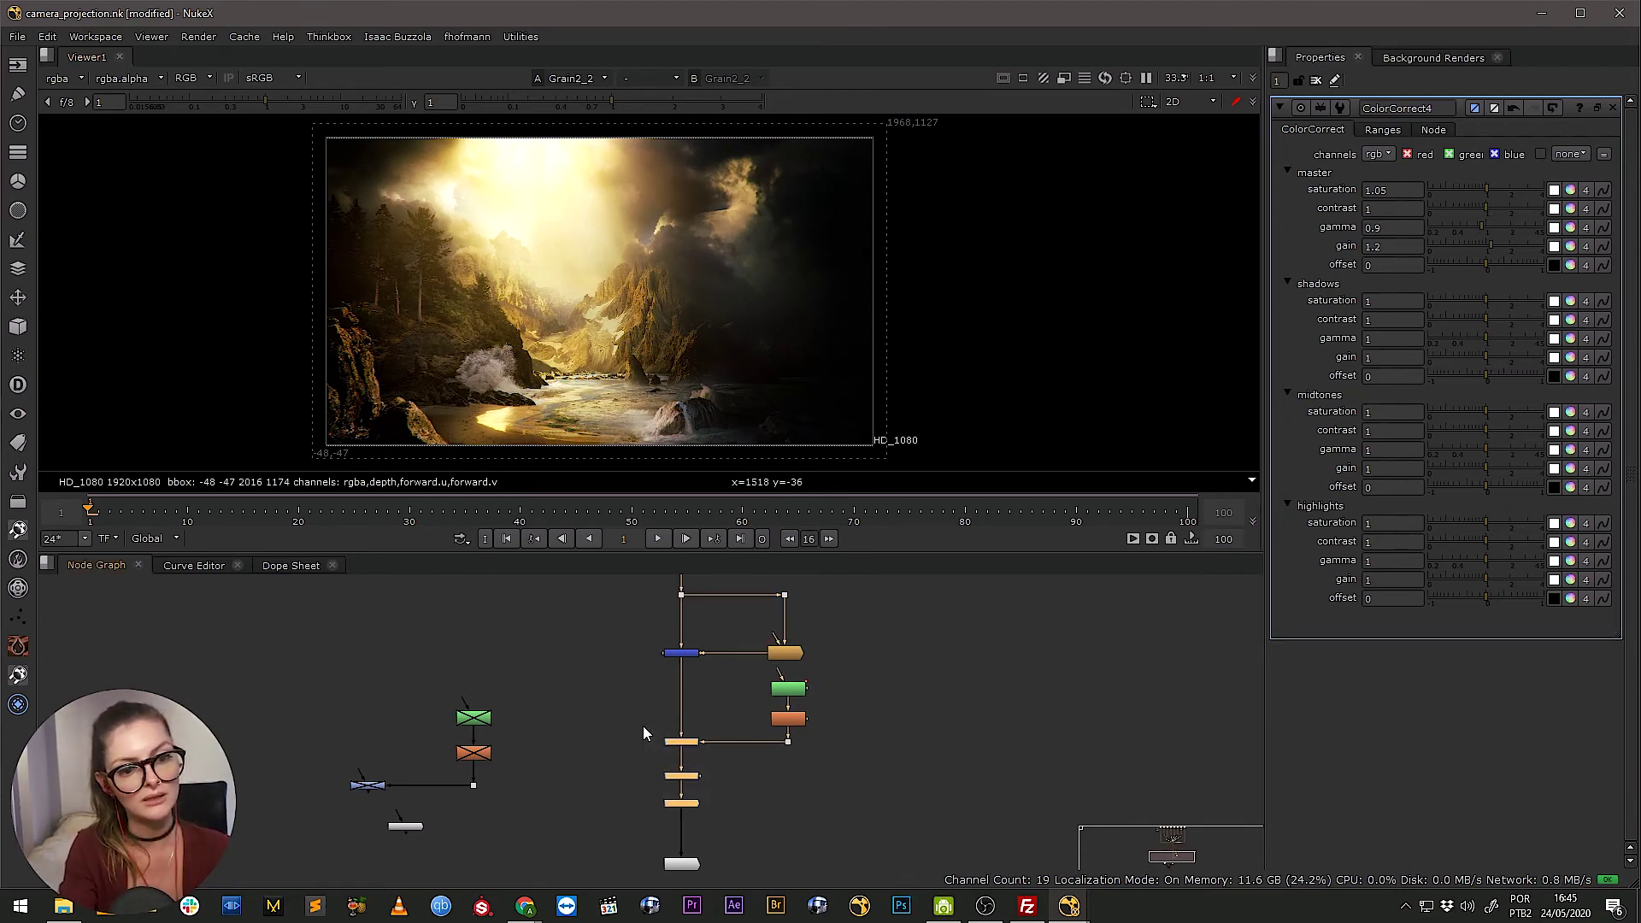
key("d")
key("d")
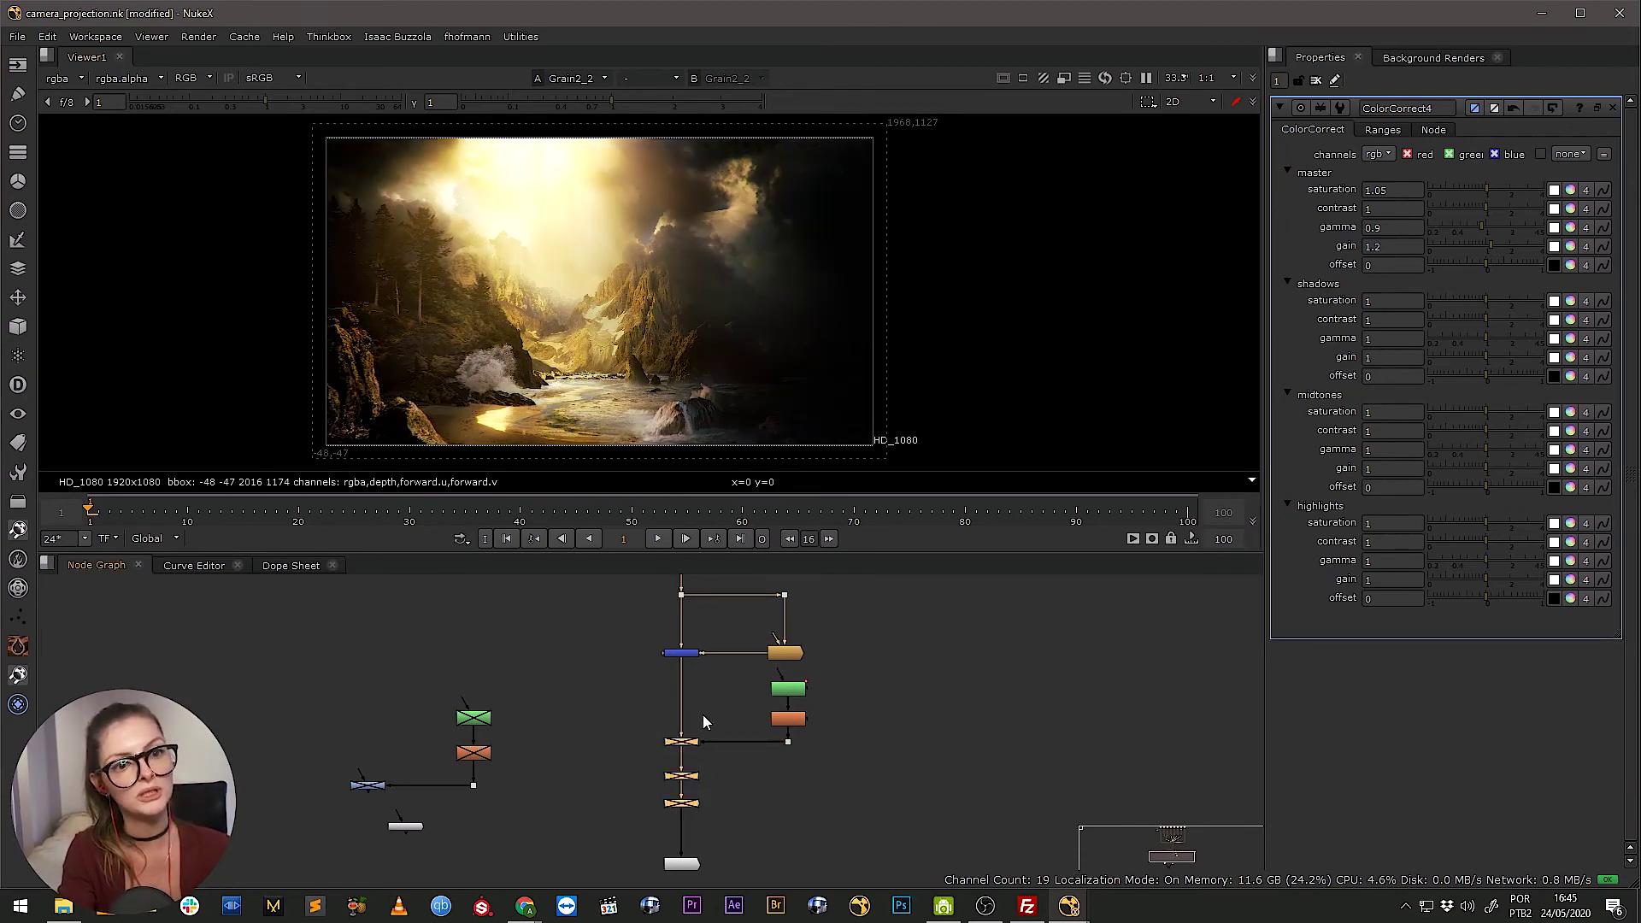
left_click(824, 784)
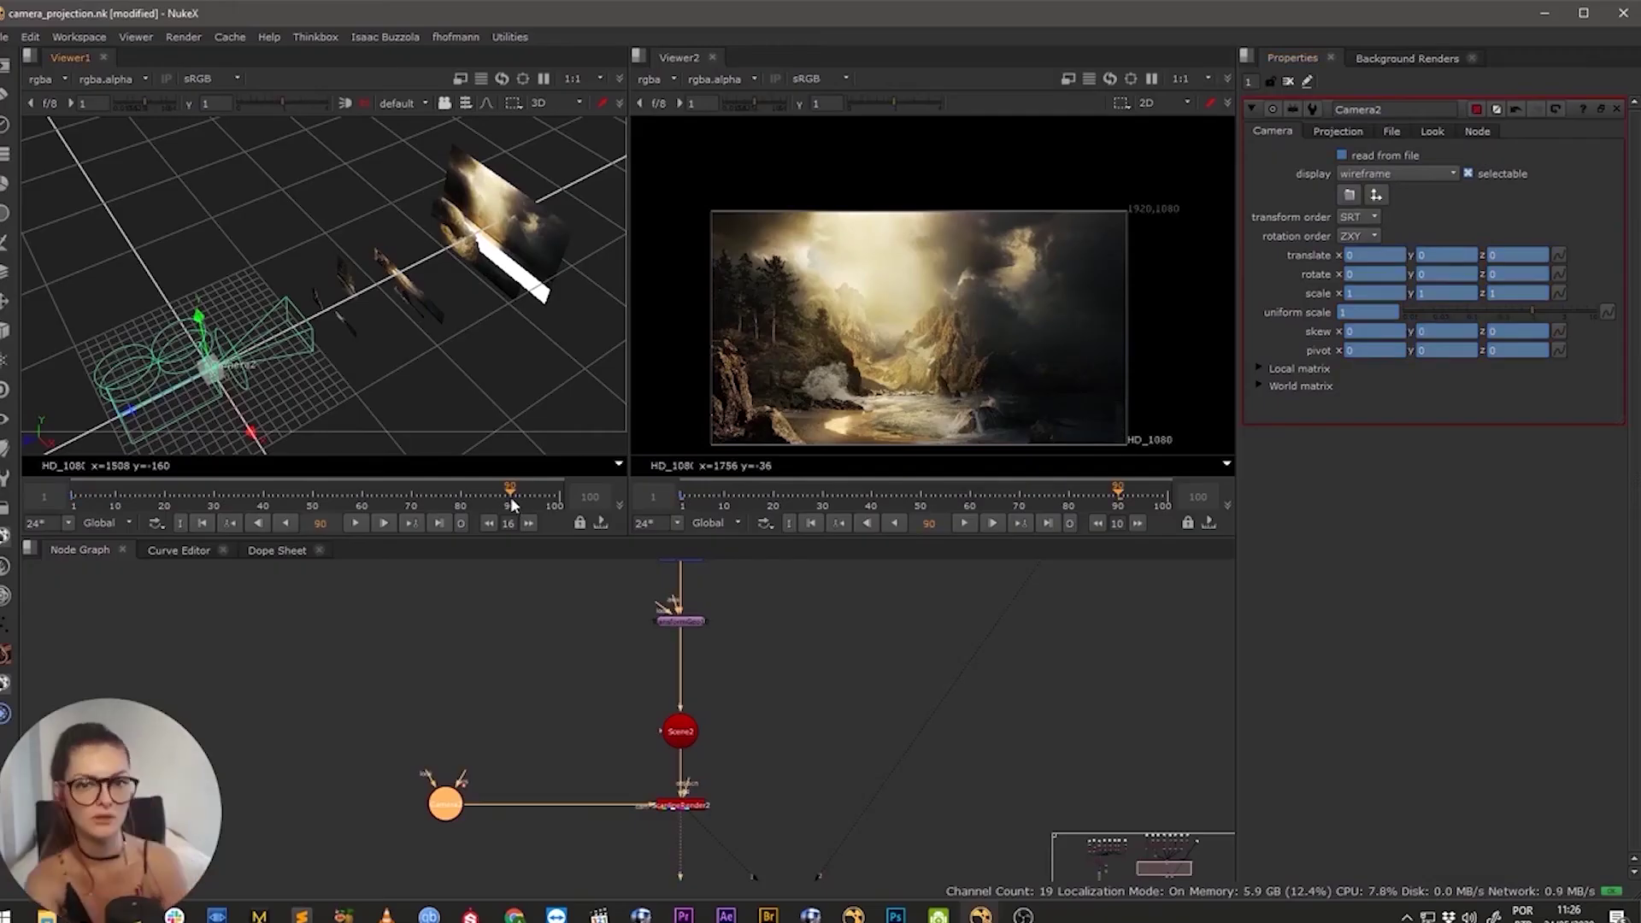
Rotate Camera2 slightly around Y to about -2.02 degrees
left_click_drag(147, 395, 132, 403)
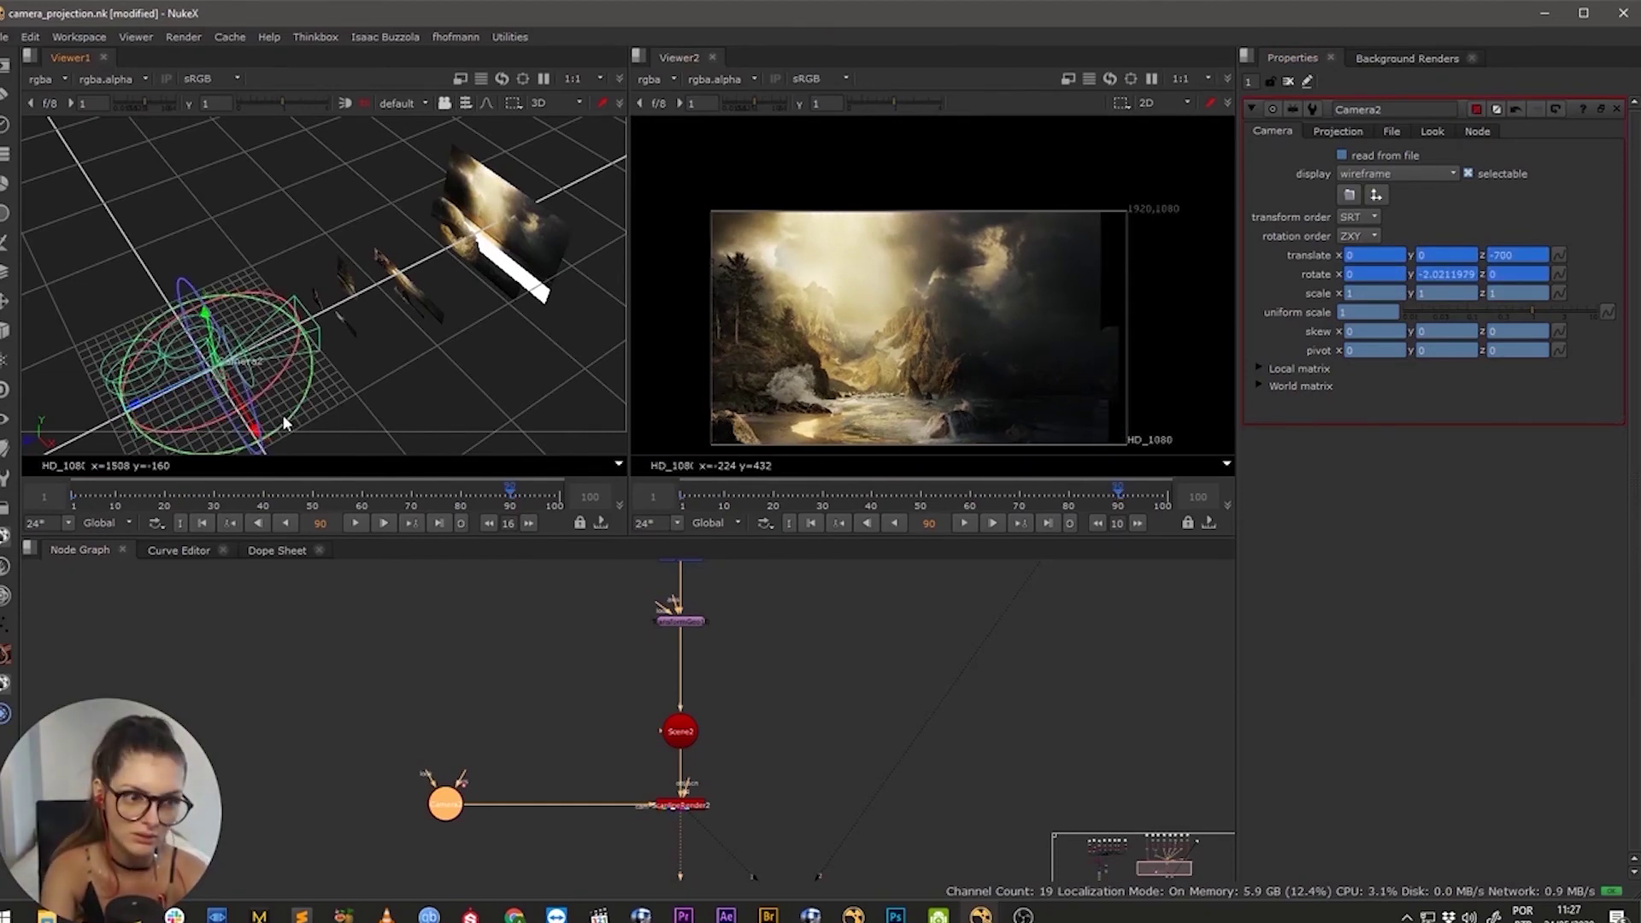